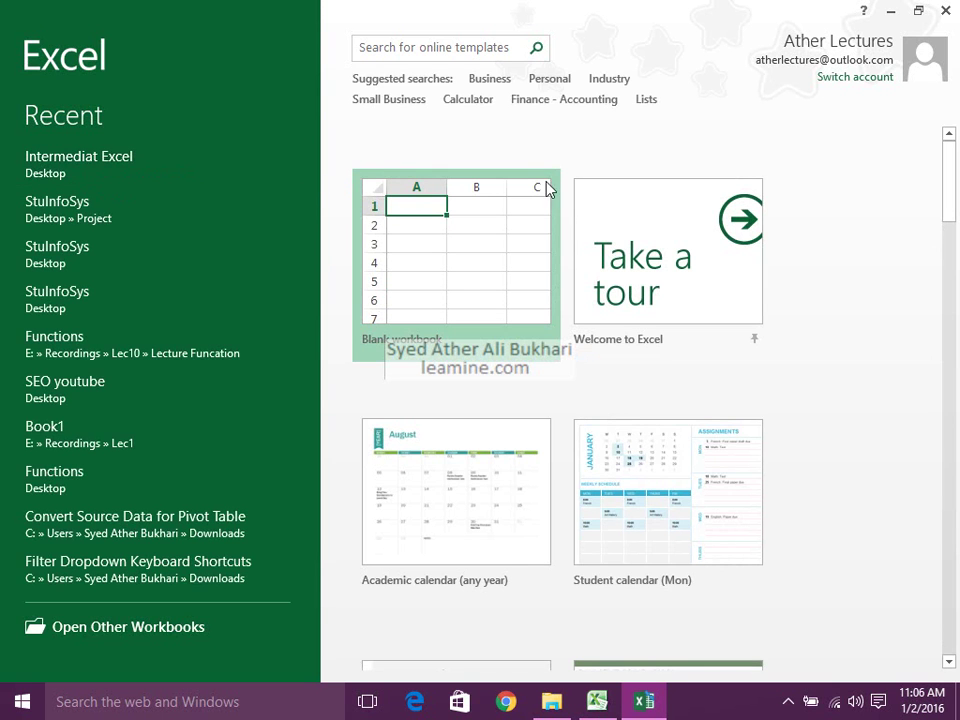
Step: Create a blank workbook, add two more worksheets to it and return to Sheet1
{"action": "left_click", "coordinate": [409, 274]}
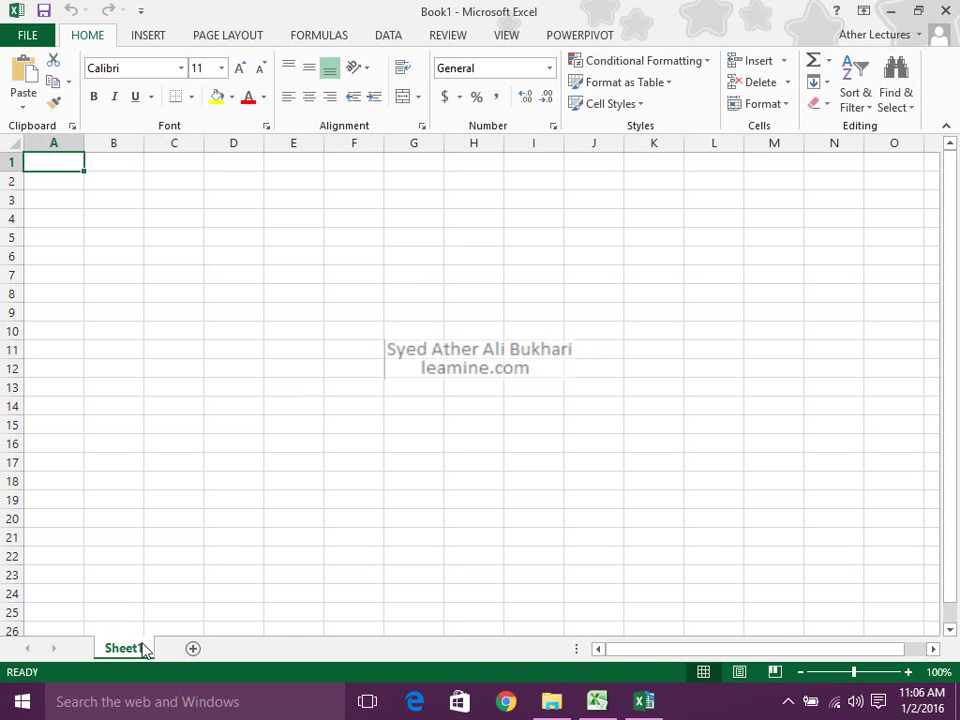
{"action": "left_click", "coordinate": [193, 648]}
{"action": "left_click", "coordinate": [252, 648]}
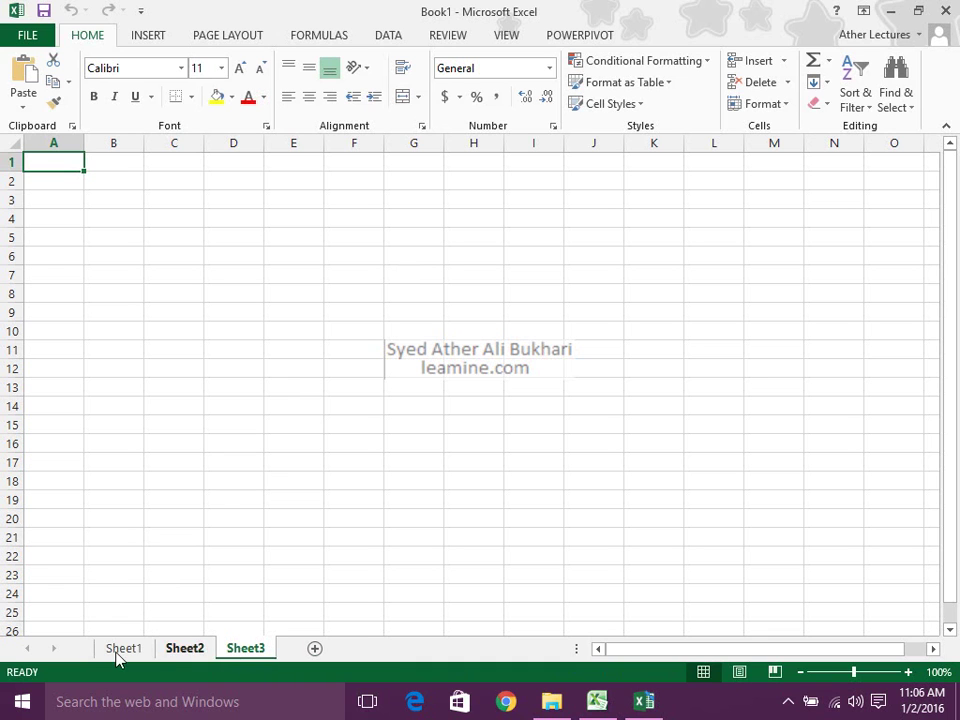
{"action": "left_click", "coordinate": [115, 655]}
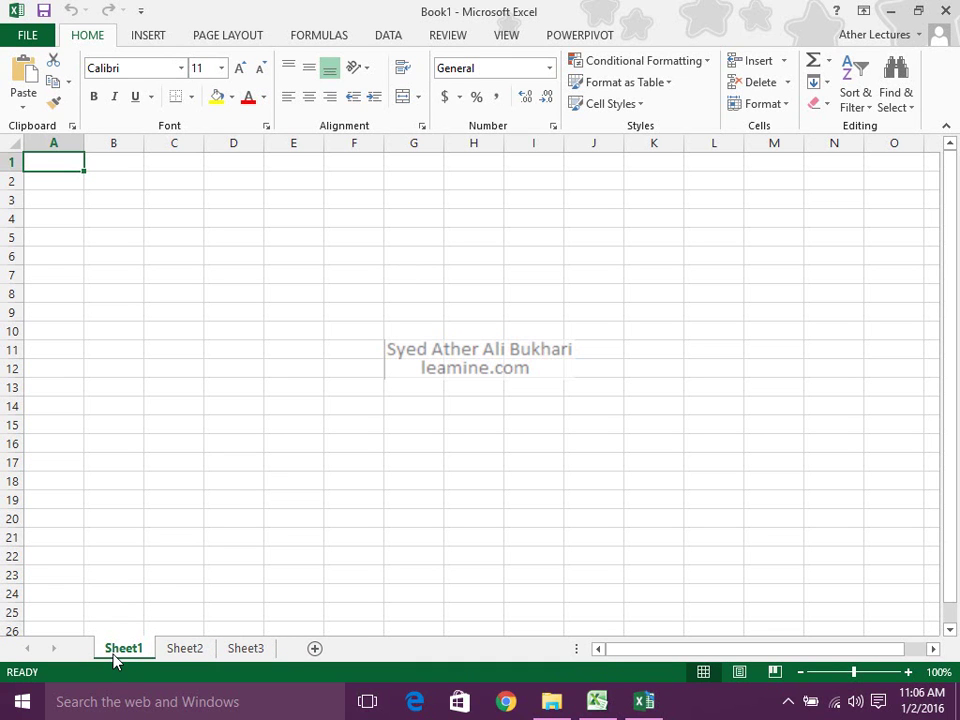
{"action": "left_click", "coordinate": [178, 652]}
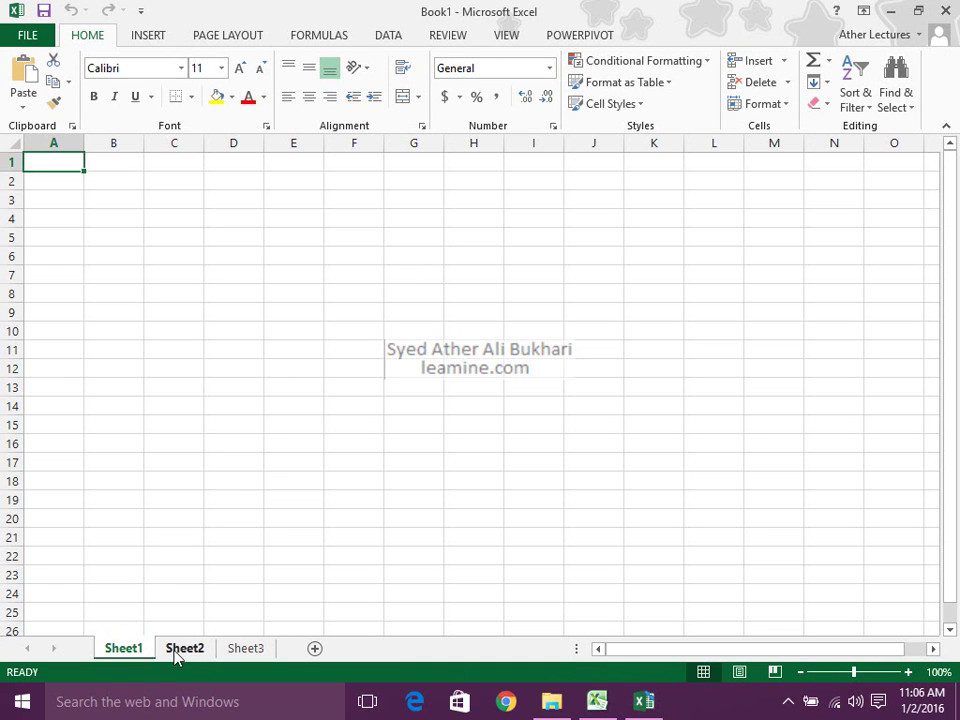
{"action": "left_click", "coordinate": [243, 655]}
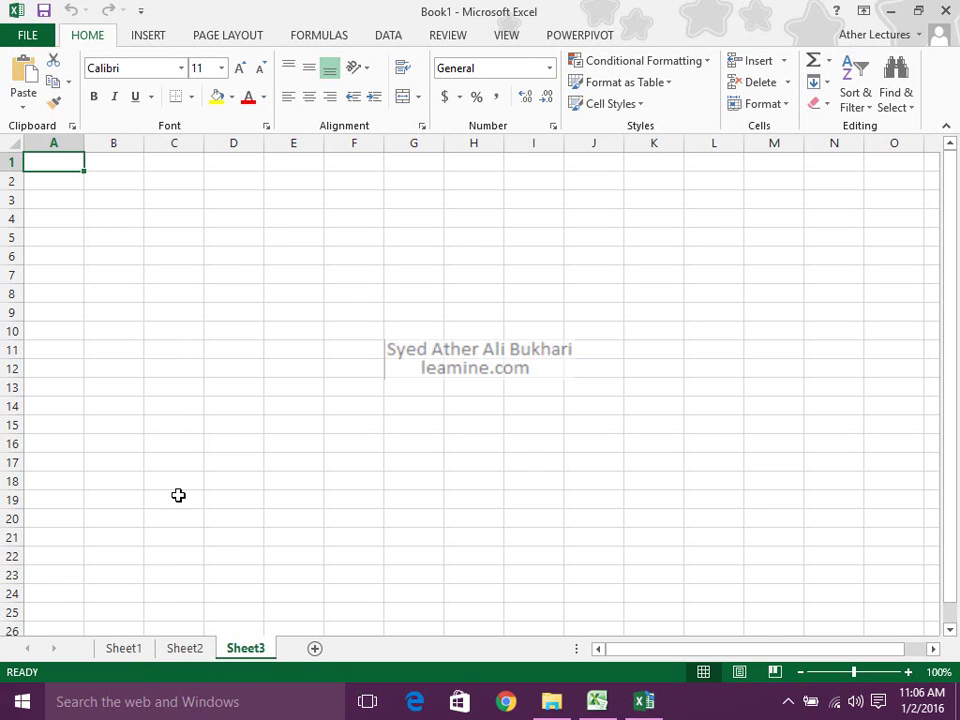
{"action": "left_click", "coordinate": [125, 652]}
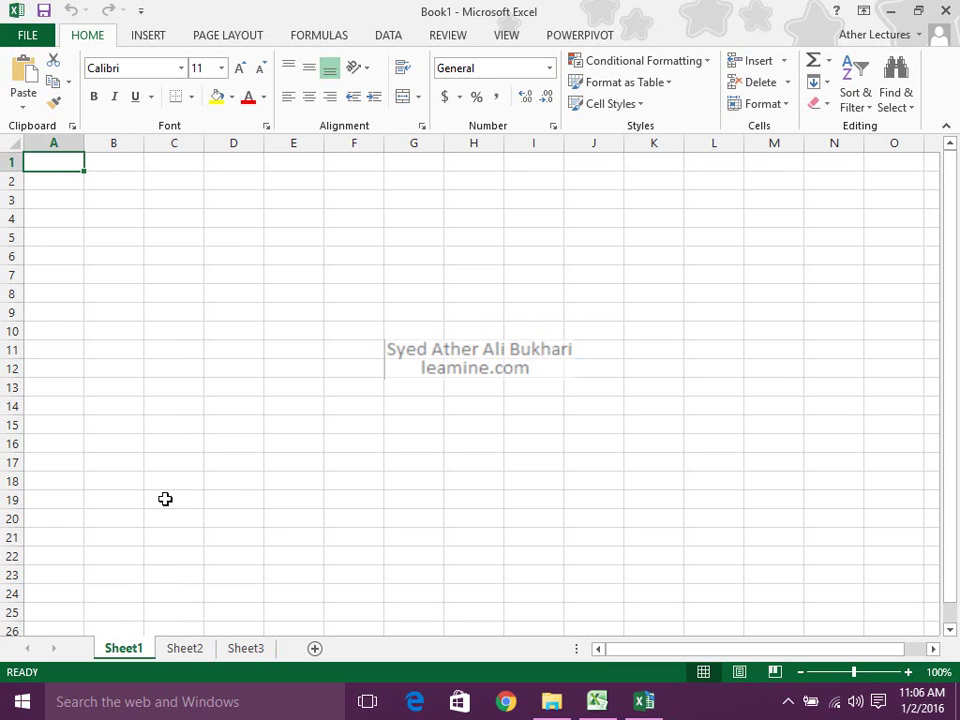
Step: Enable the Developer tab in the ribbon customization options and display its commands
{"action": "left_click", "coordinate": [24, 36]}
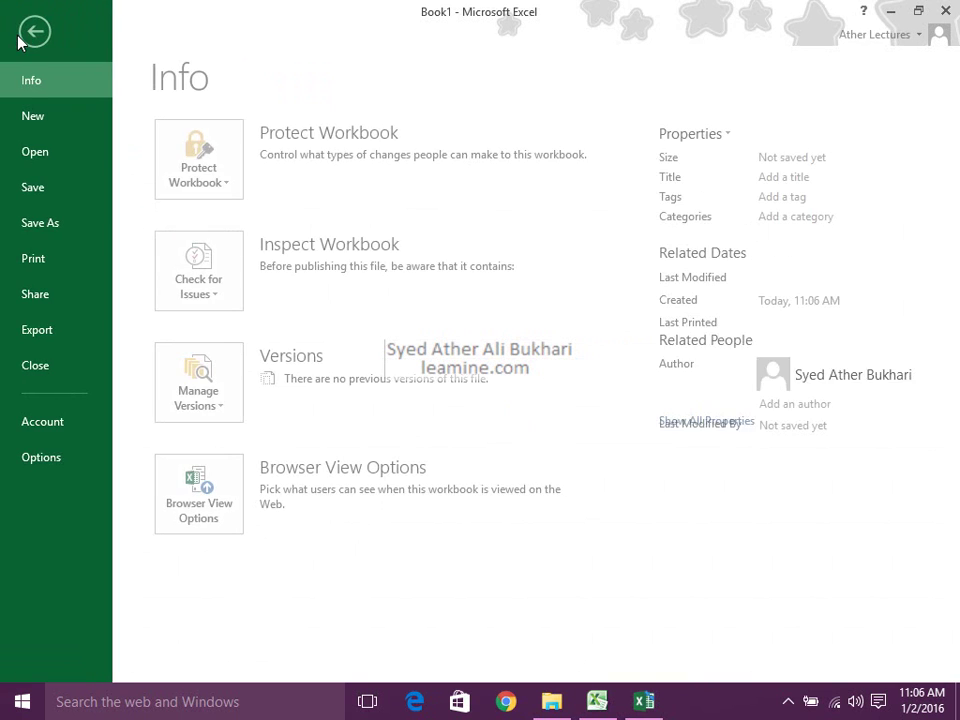
{"action": "left_click", "coordinate": [44, 458]}
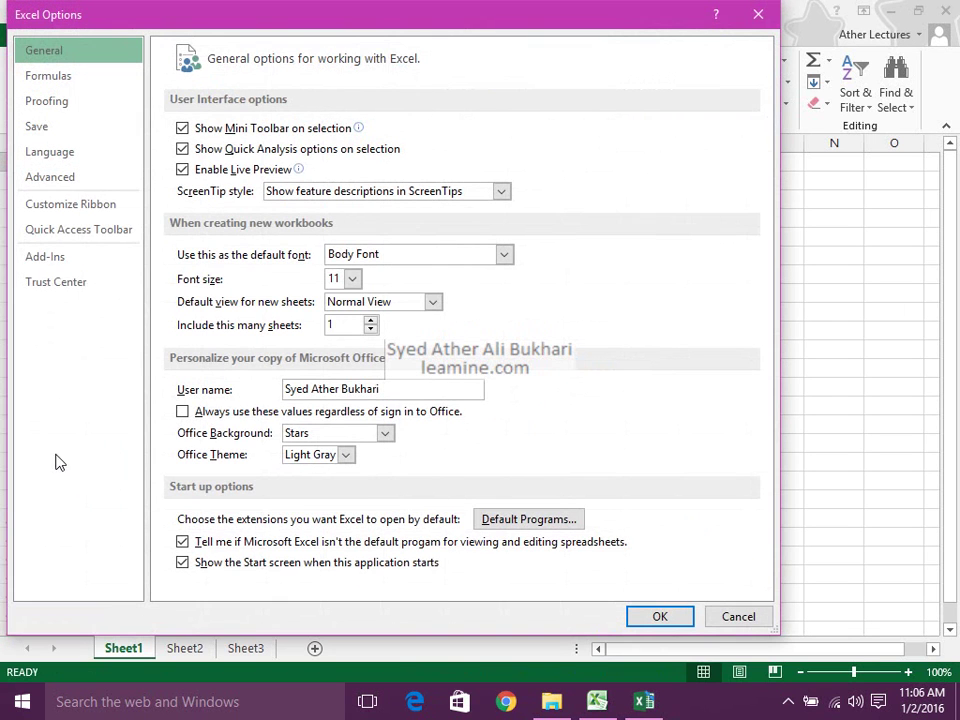
{"action": "left_click", "coordinate": [84, 212]}
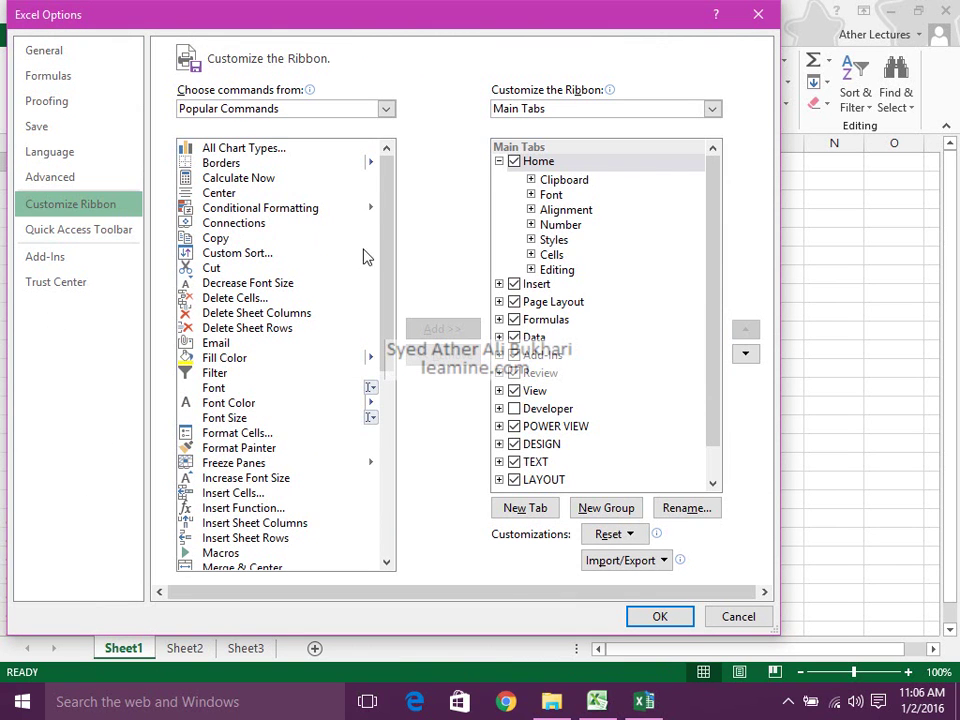
{"action": "left_click", "coordinate": [514, 410]}
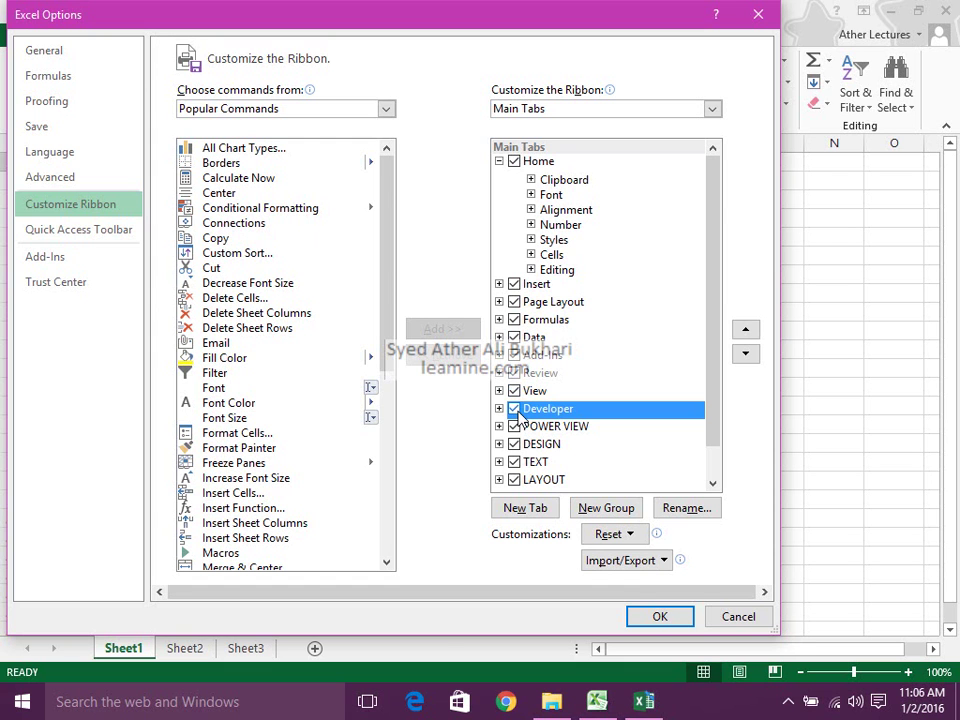
{"action": "left_click", "coordinate": [650, 617]}
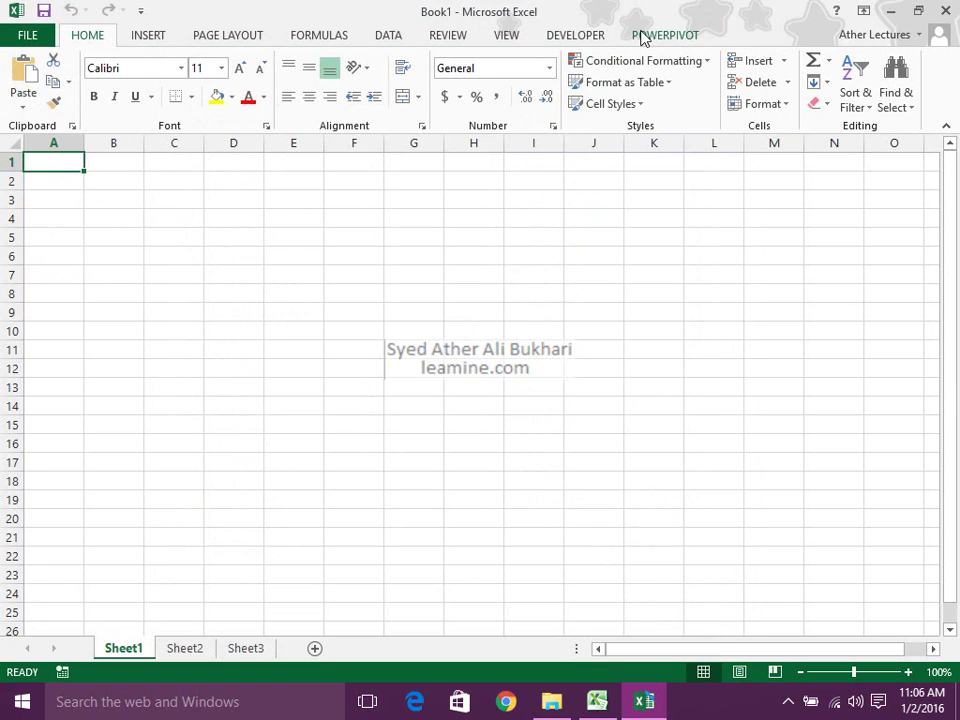
{"action": "left_click", "coordinate": [597, 41]}
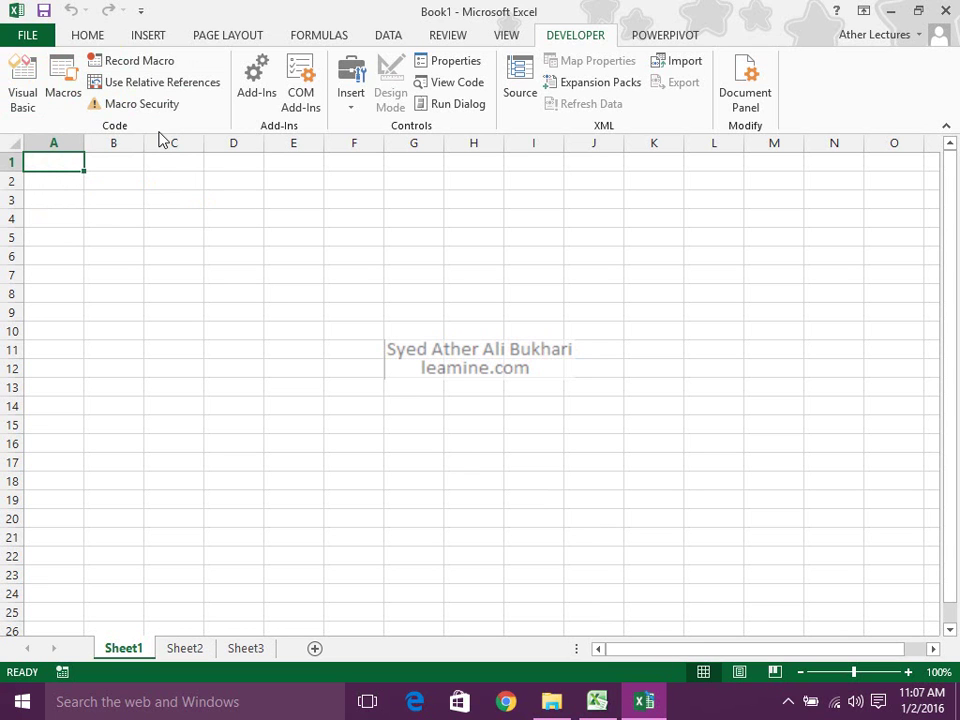
{"action": "left_click", "coordinate": [785, 703]}
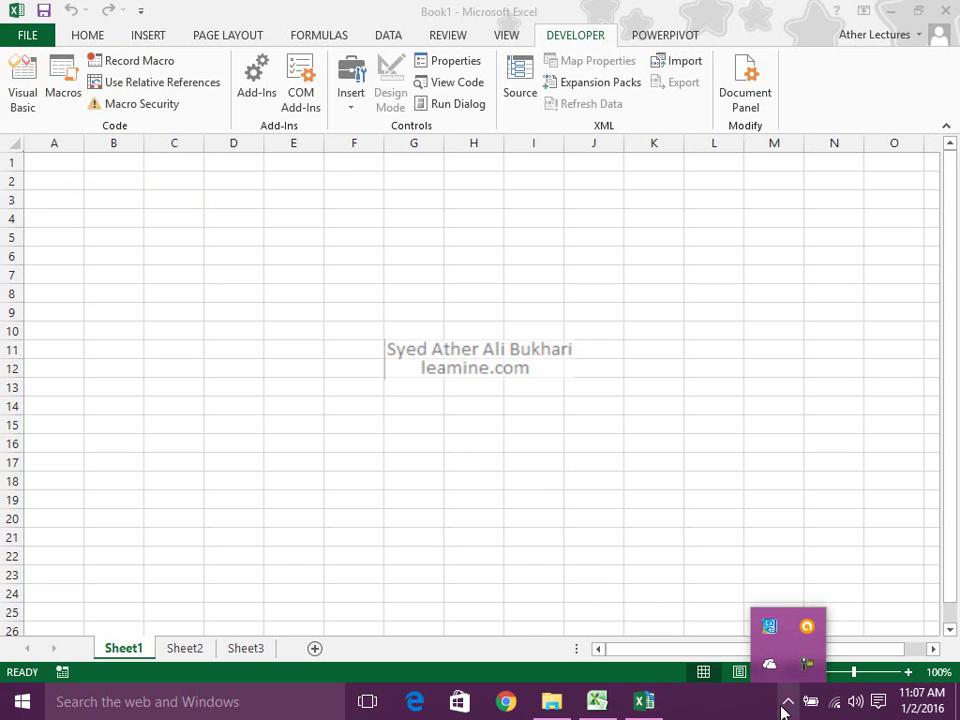
{"action": "left_click", "coordinate": [805, 665]}
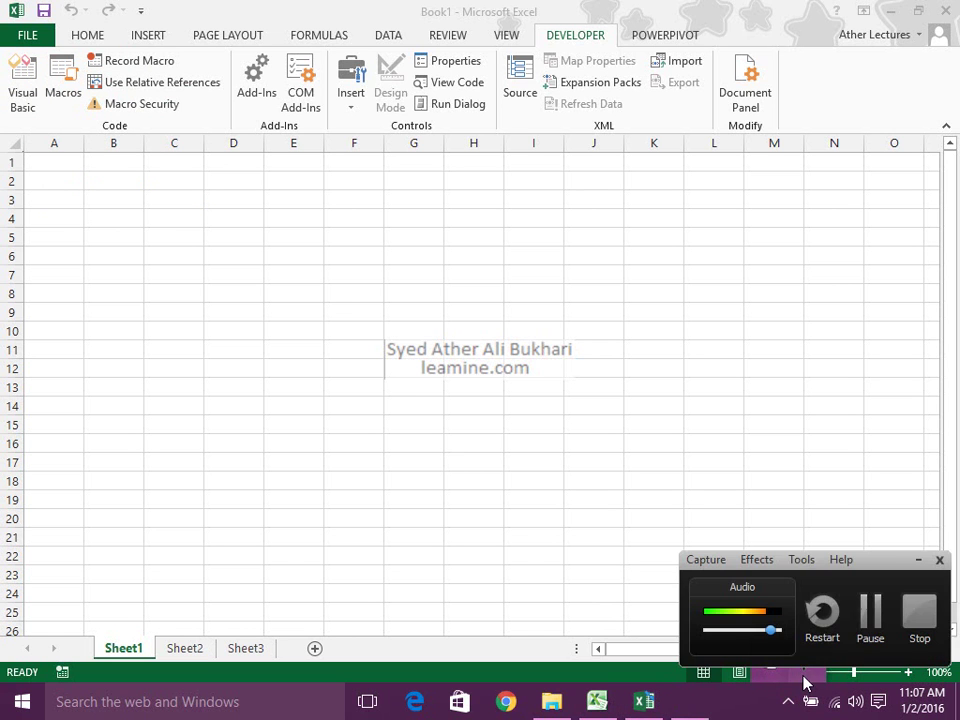
{"action": "left_click", "coordinate": [868, 621]}
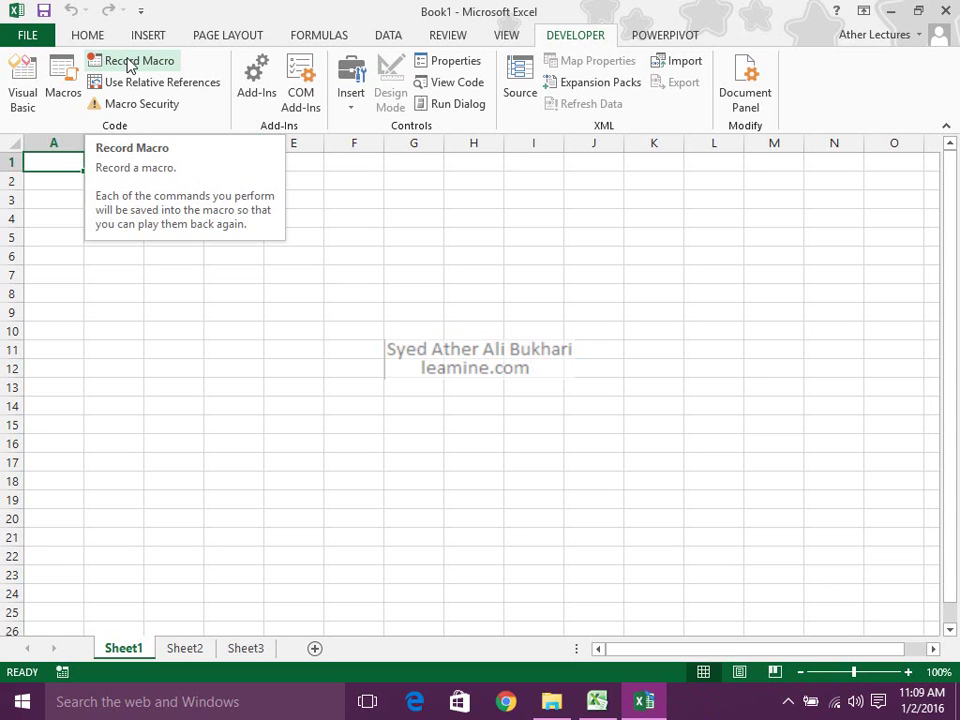
Step: Set the macro security to "Enable all macros" in the Trust Center
{"action": "left_click", "coordinate": [138, 107]}
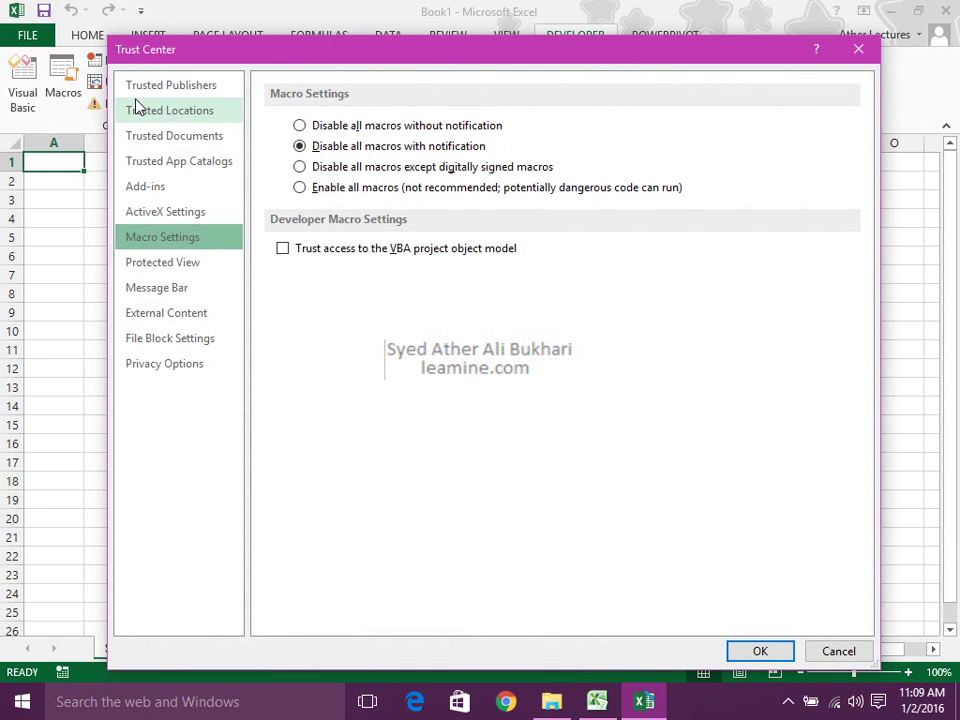
{"action": "left_click", "coordinate": [300, 188]}
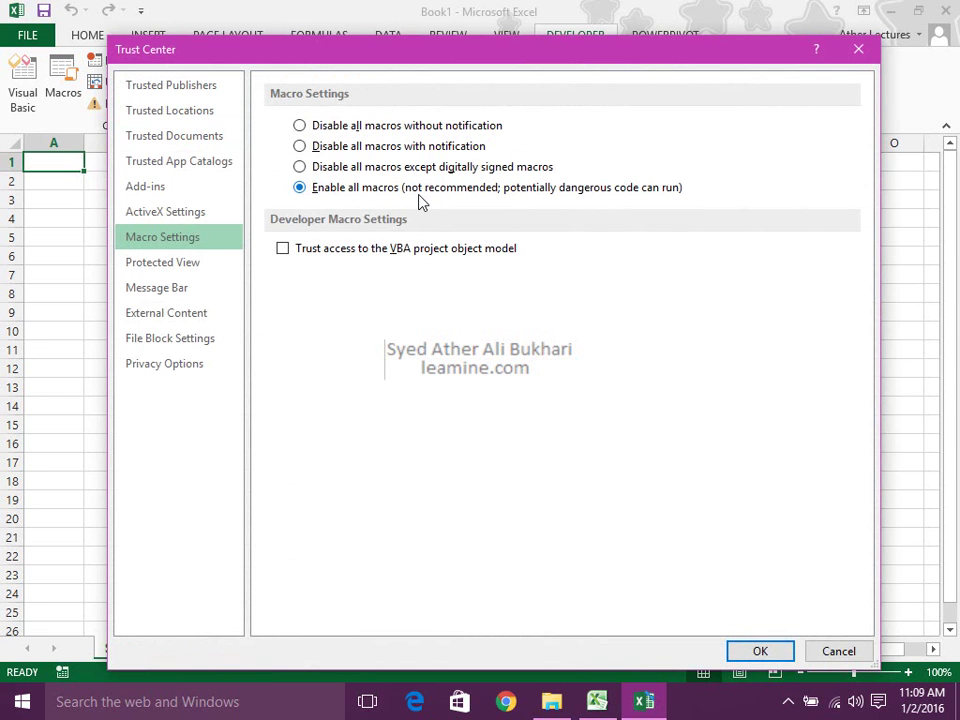
{"action": "left_click", "coordinate": [760, 651]}
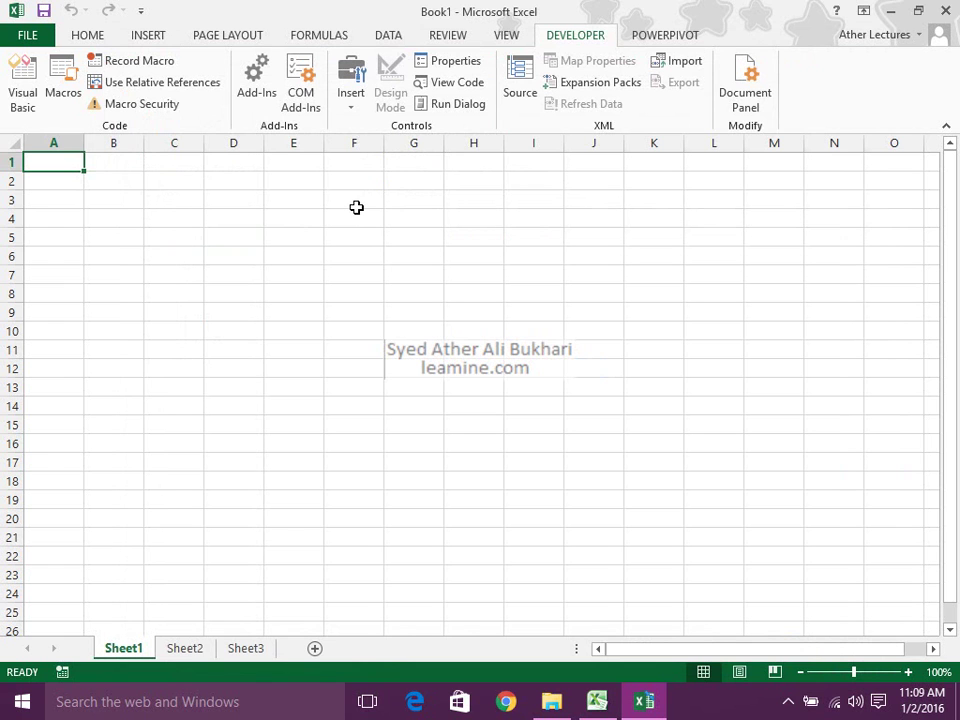
{"action": "key", "text": "ctrl+s"}
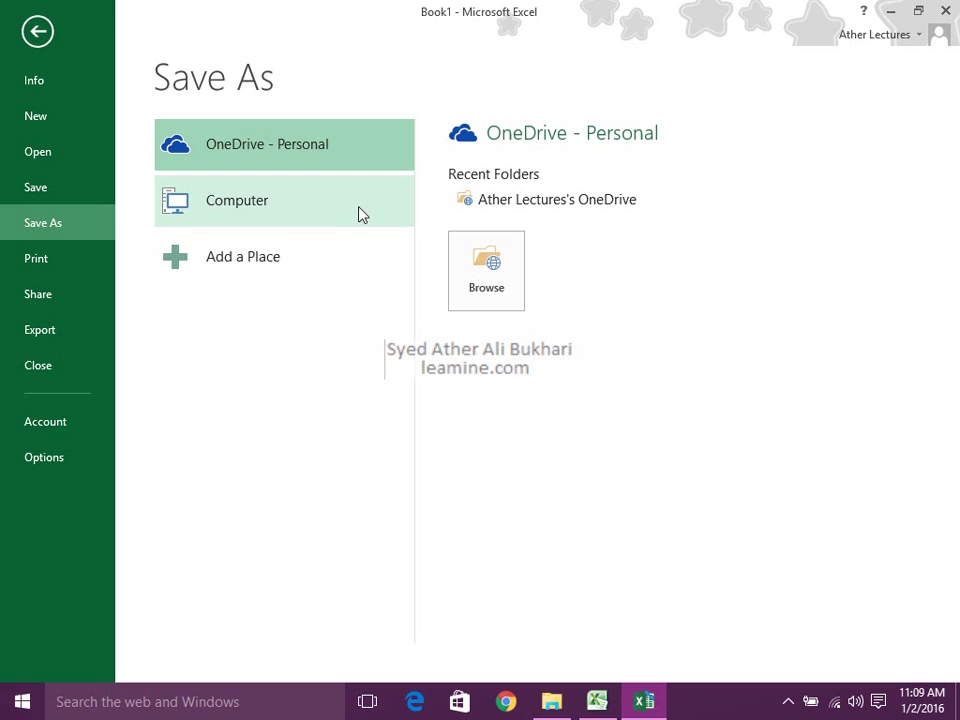
{"action": "left_click", "coordinate": [488, 300]}
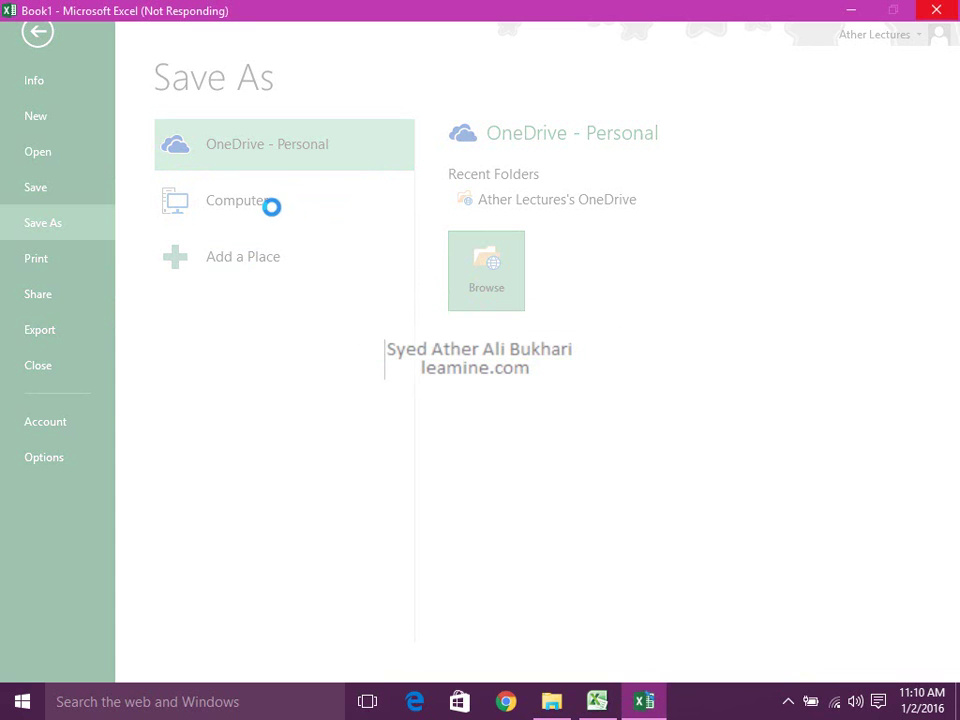
{"action": "left_click", "coordinate": [789, 703]}
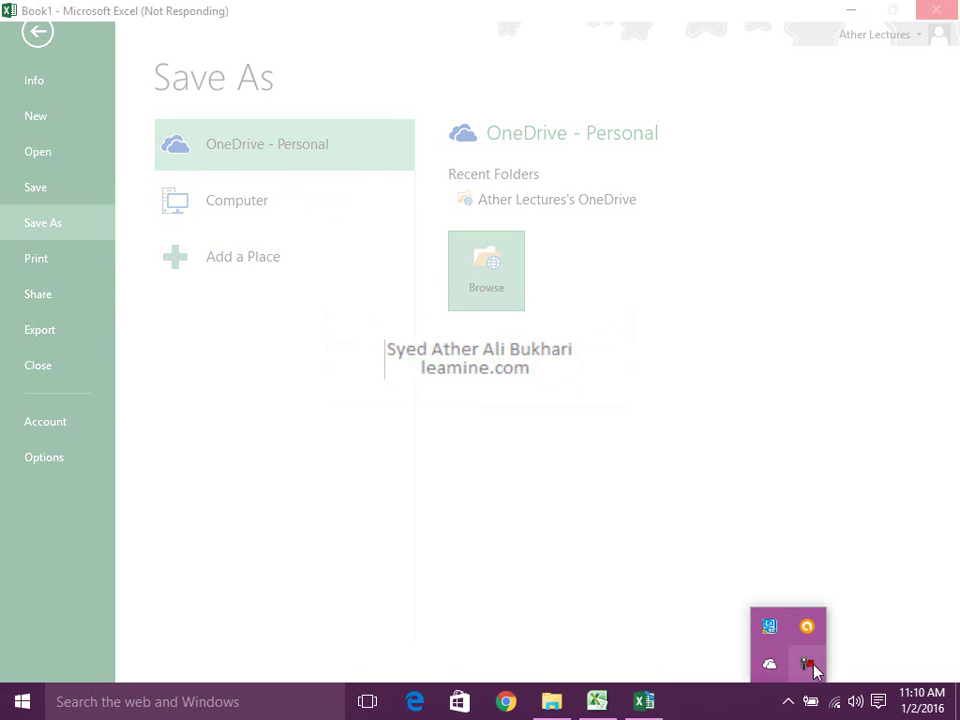
{"action": "left_click", "coordinate": [807, 663]}
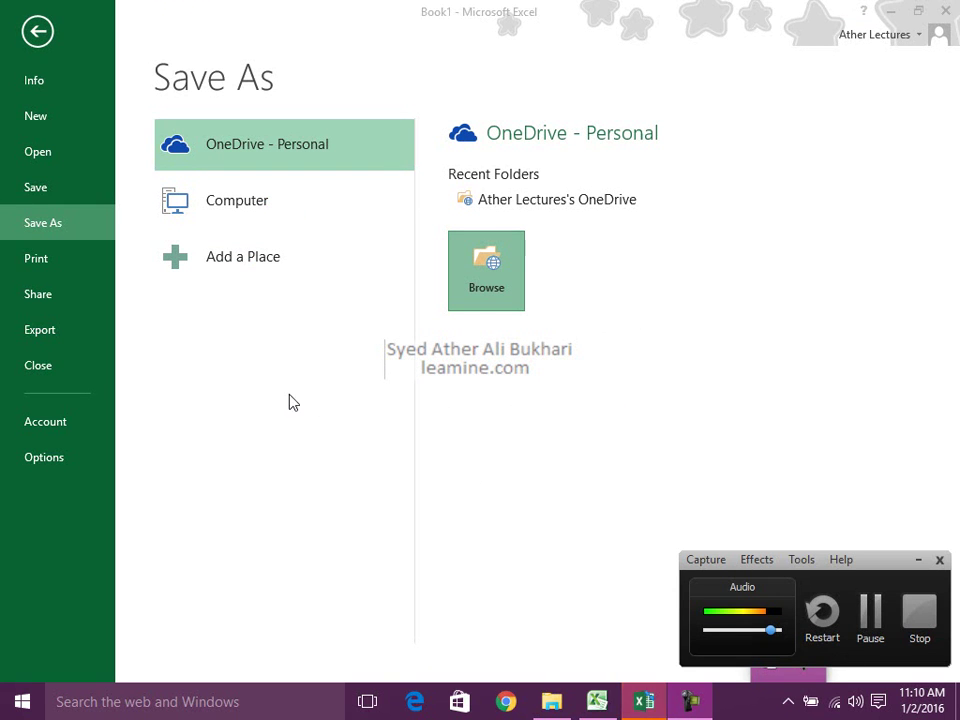
{"action": "left_click", "coordinate": [240, 205]}
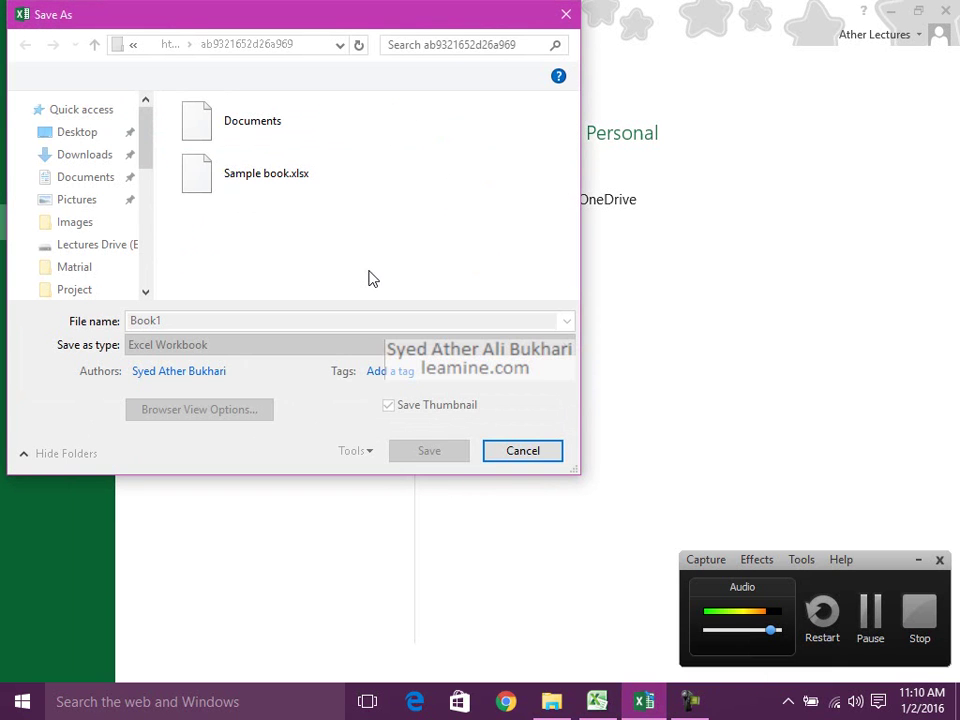
{"action": "left_click", "coordinate": [548, 453]}
{"action": "left_click", "coordinate": [918, 561]}
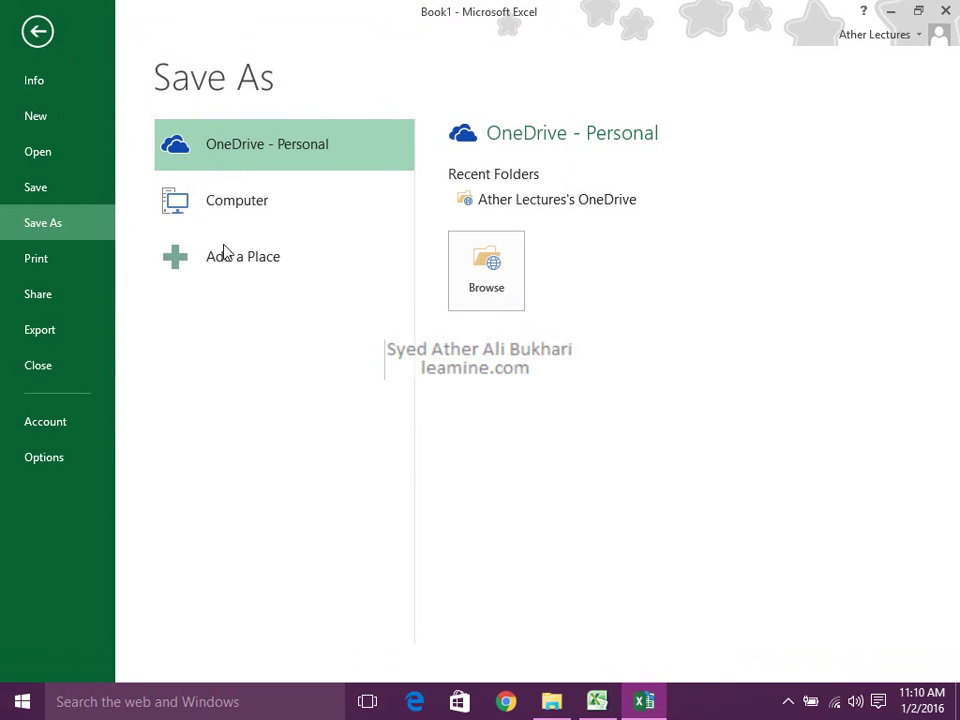
Step: Save the workbook on the computer's Desktop under the file name macroFile
{"action": "left_click", "coordinate": [188, 208]}
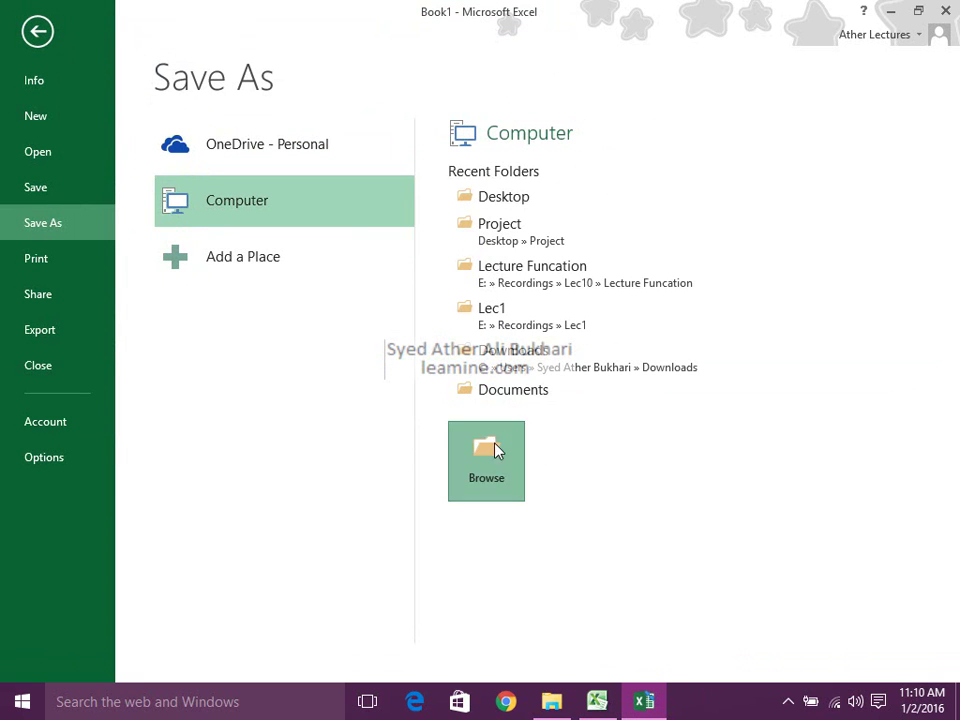
{"action": "left_click", "coordinate": [520, 408]}
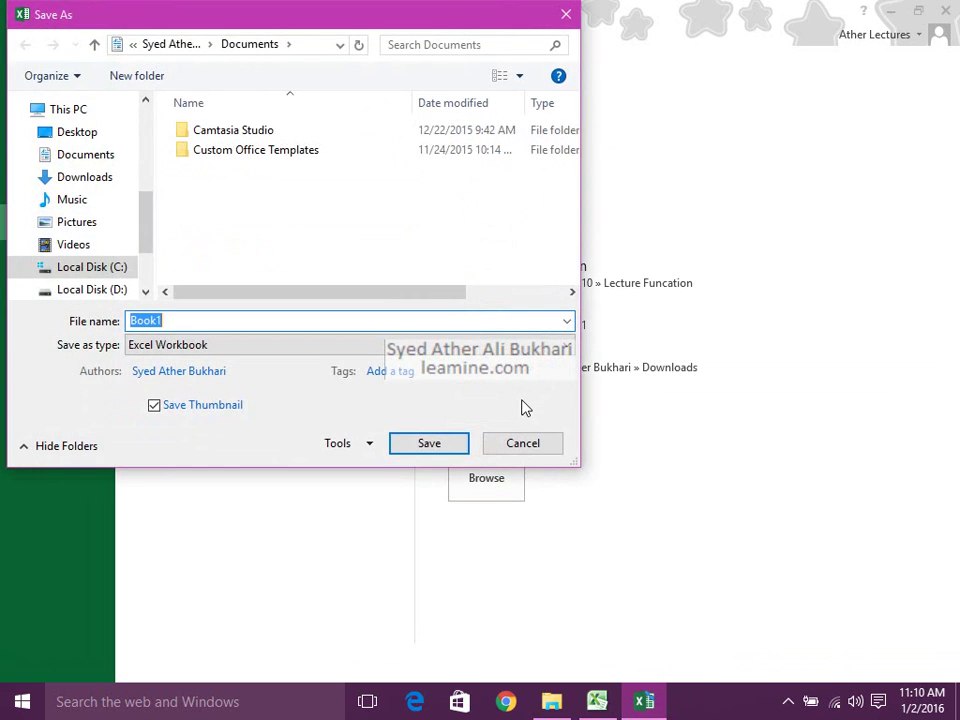
{"action": "left_click", "coordinate": [80, 133]}
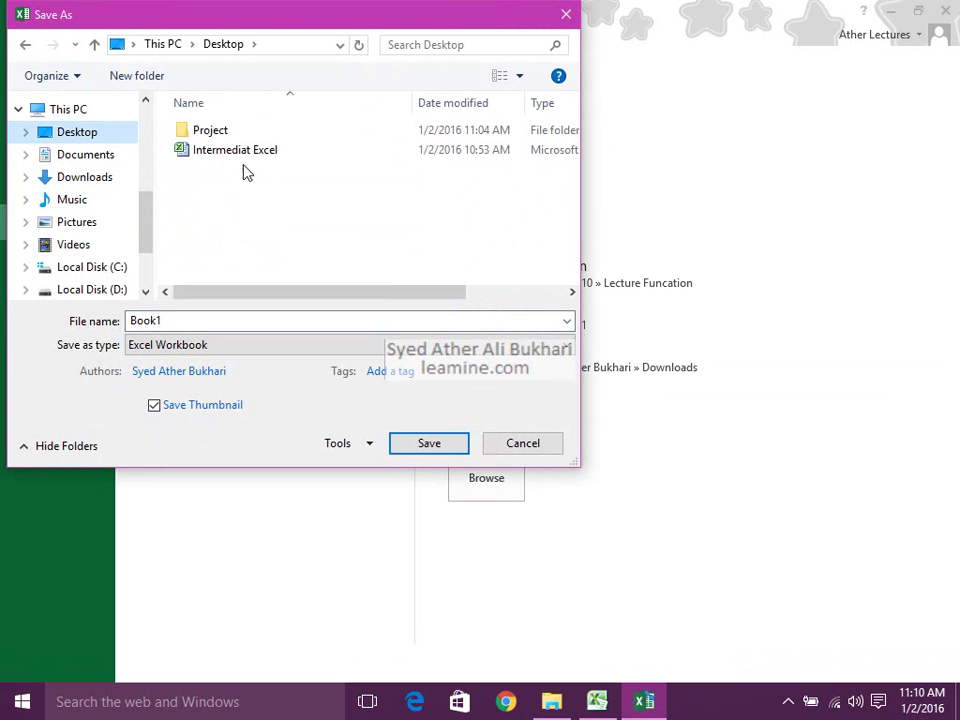
{"action": "left_click_drag", "start_coordinate": [265, 14], "coordinate": [471, 114]}
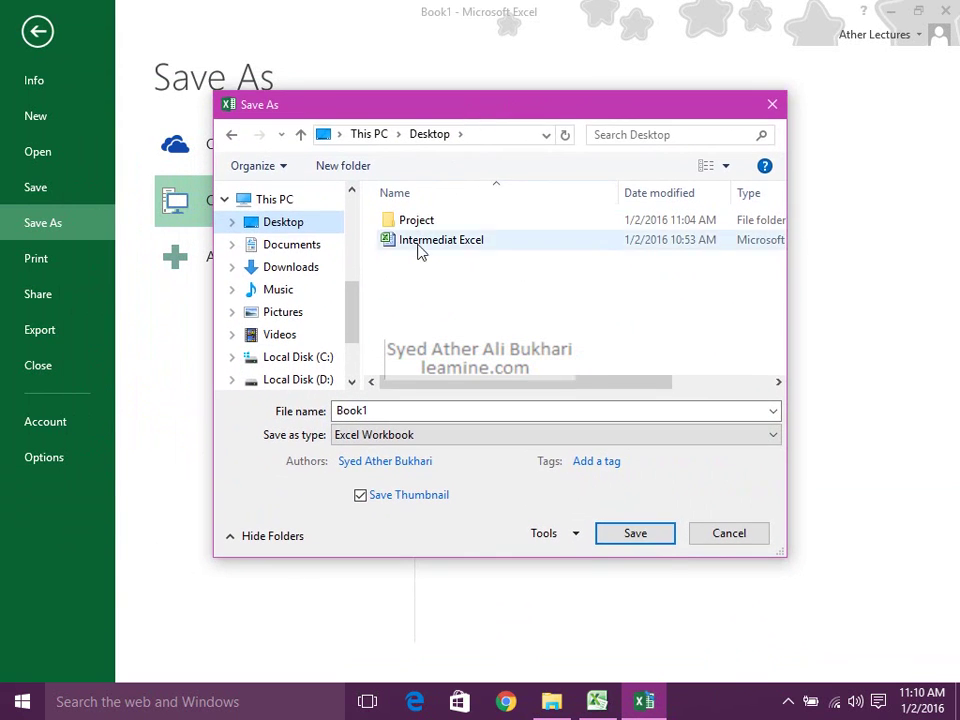
{"action": "double_click", "coordinate": [400, 412]}
{"action": "type", "text": "mac"}
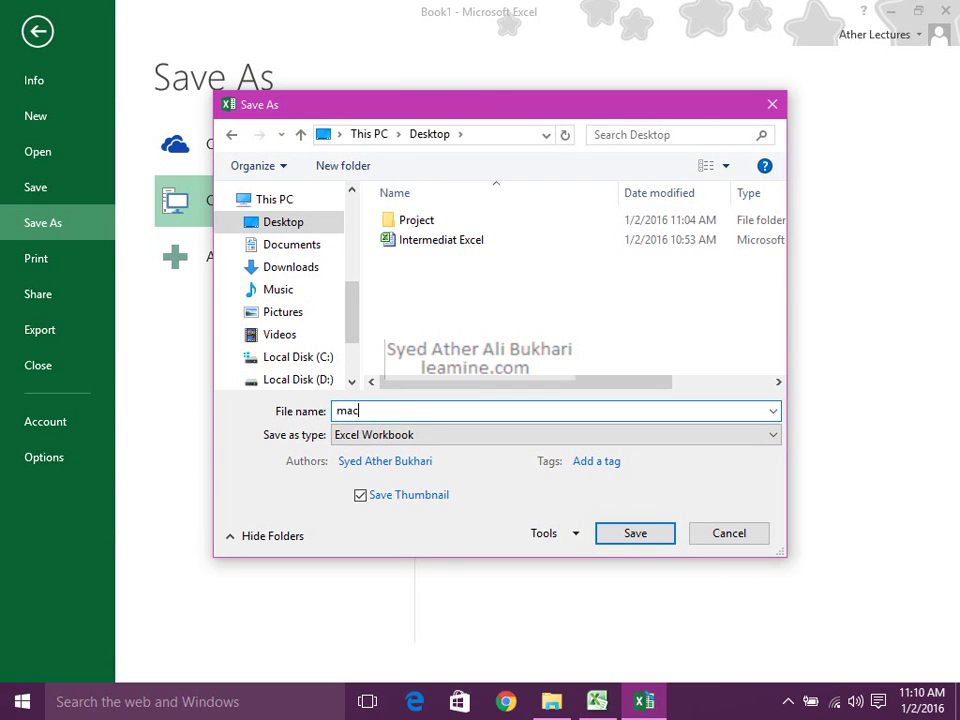
{"action": "type", "text": "roFile"}
{"action": "left_click", "coordinate": [647, 545]}
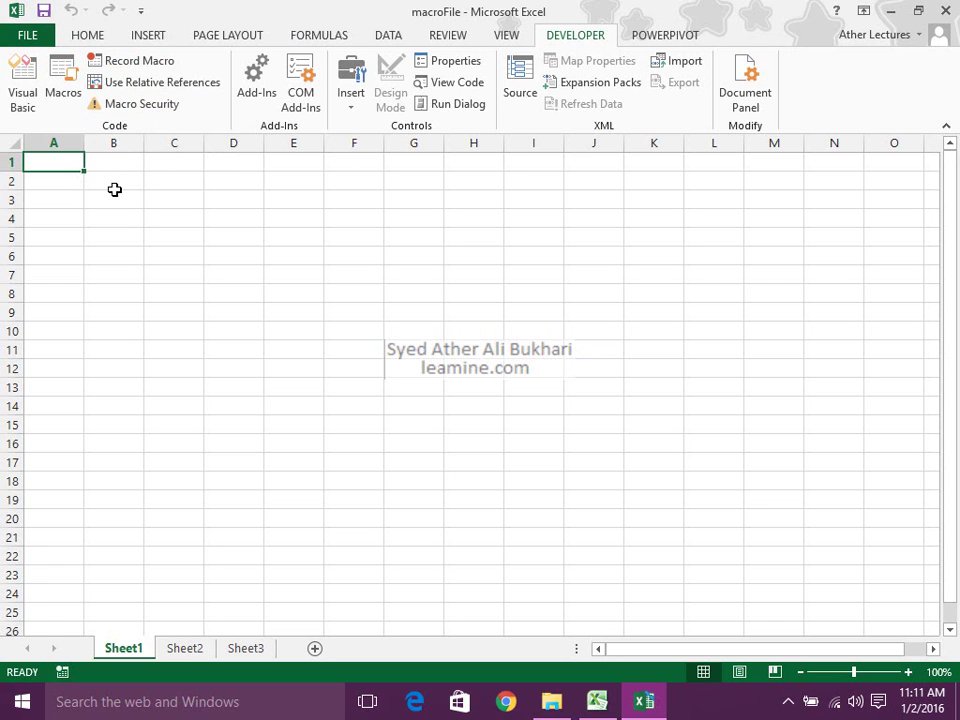
Step: Save macroFile again on the Desktop as an Excel Macro-Enabled Workbook
{"action": "key", "text": "F12"}
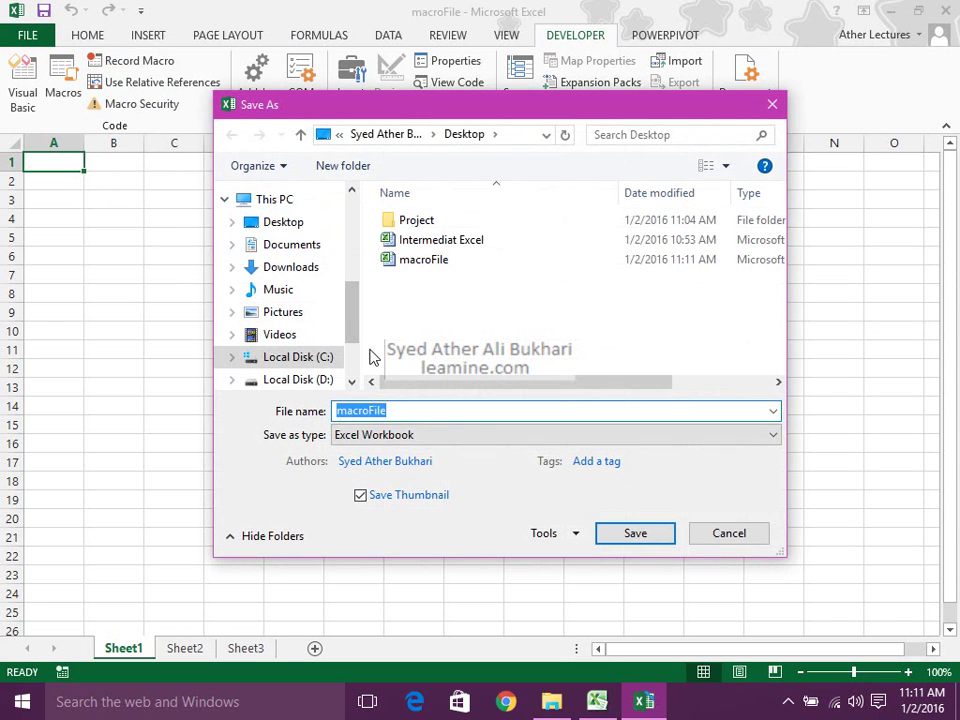
{"action": "left_click", "coordinate": [538, 436]}
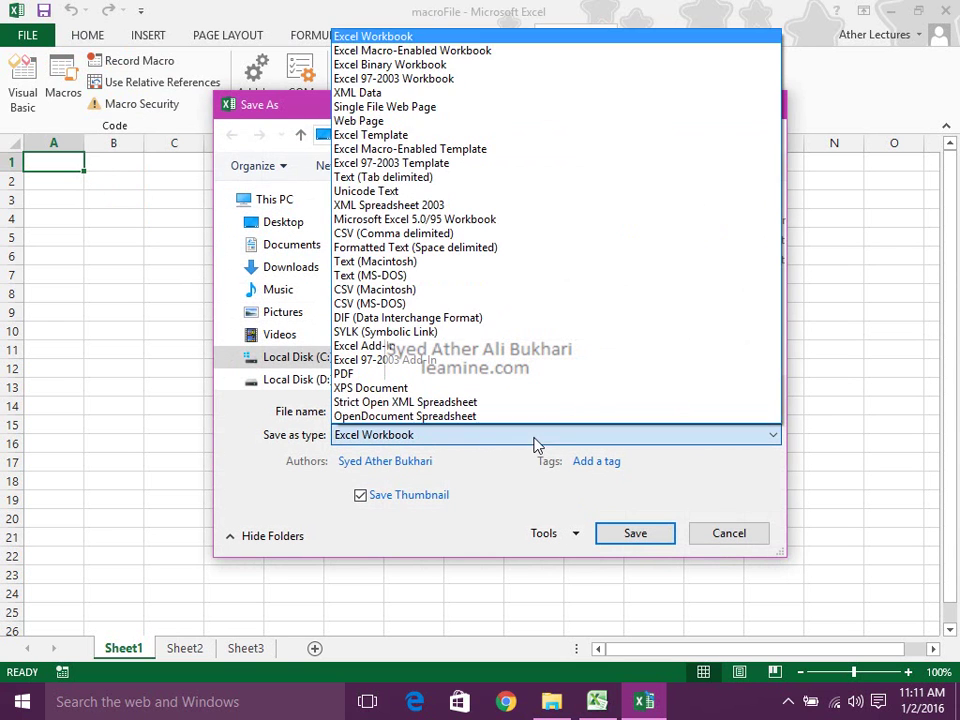
{"action": "left_click", "coordinate": [527, 50]}
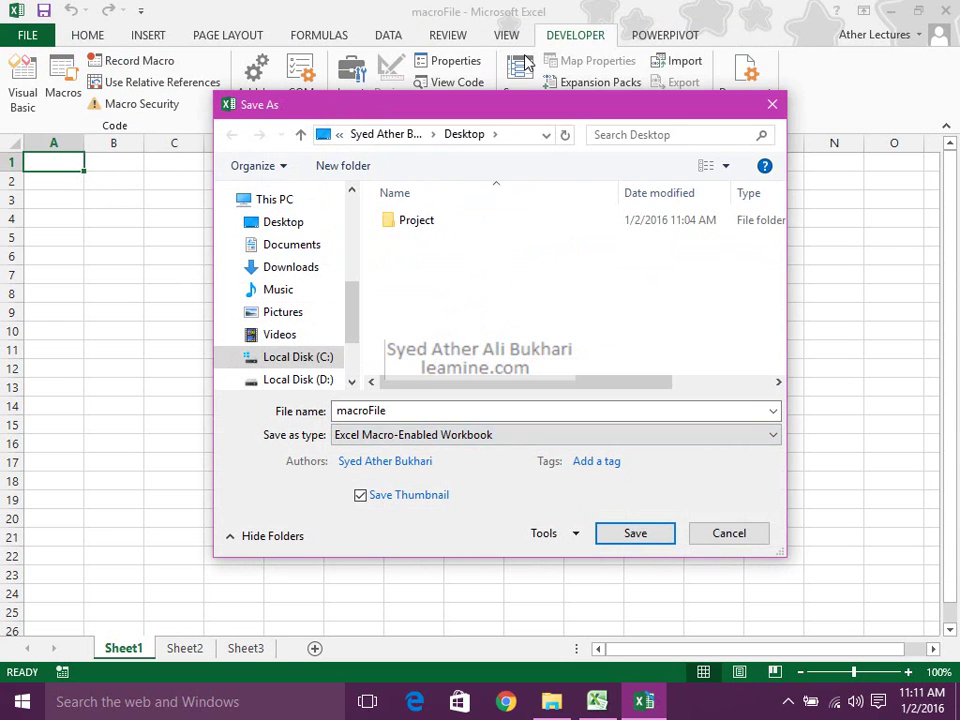
{"action": "left_click", "coordinate": [624, 535]}
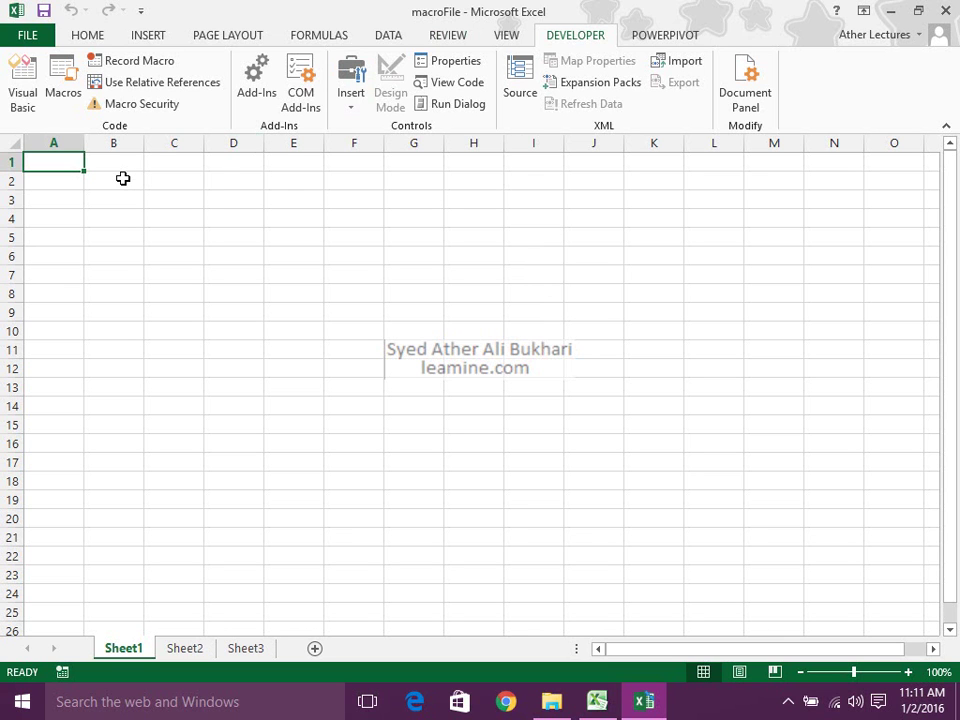
{"action": "scroll", "coordinate": [137, 212], "scroll_direction": "up", "scroll_amount": 4}
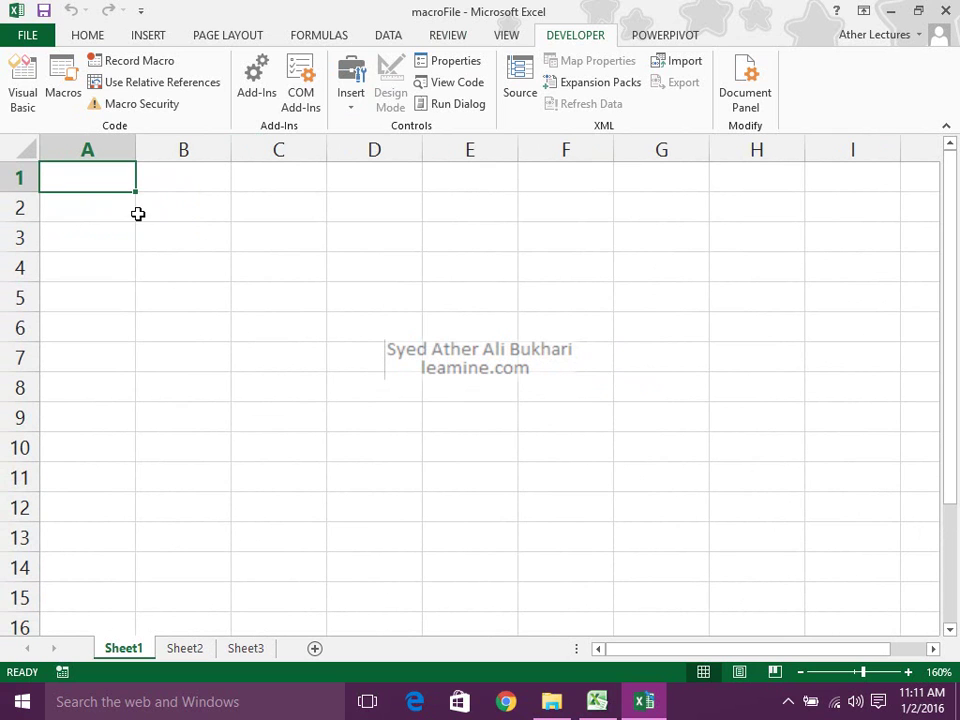
Step: Set up a new macro recording named MacSheet2 with the shortcut key Ctrl+t
{"action": "left_click", "coordinate": [136, 75]}
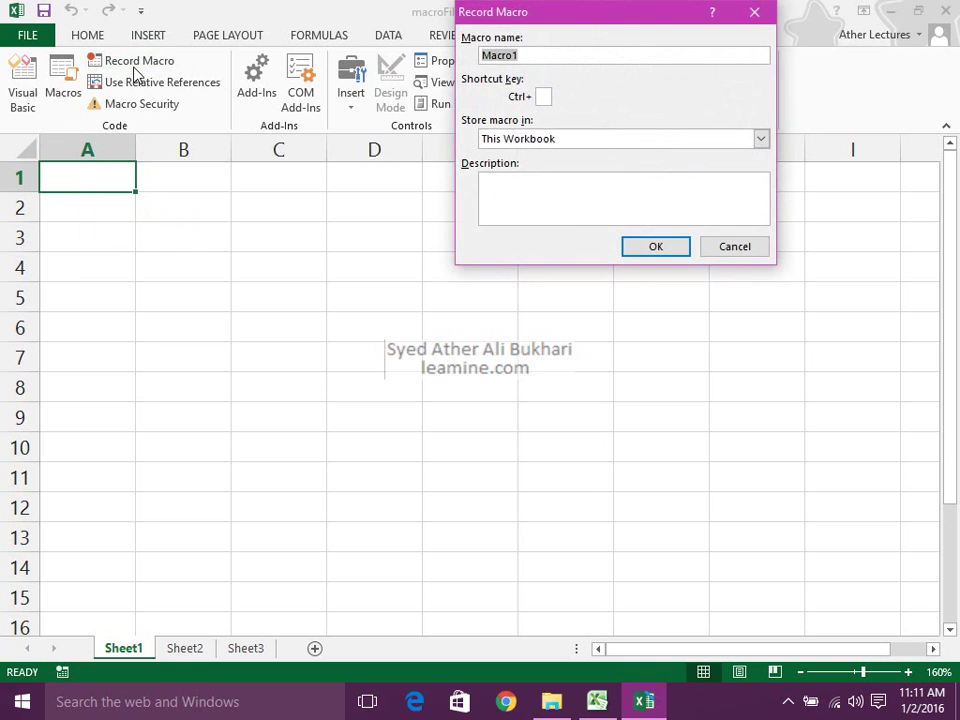
{"action": "left_click_drag", "start_coordinate": [527, 18], "coordinate": [328, 141]}
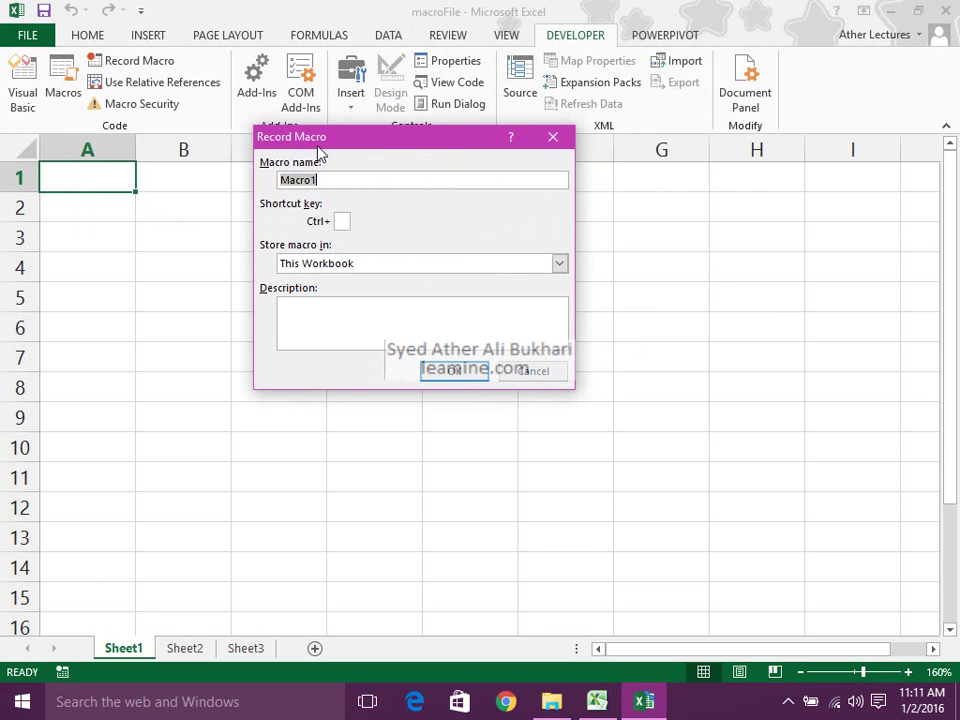
{"action": "left_click_drag", "start_coordinate": [322, 152], "coordinate": [285, 154]}
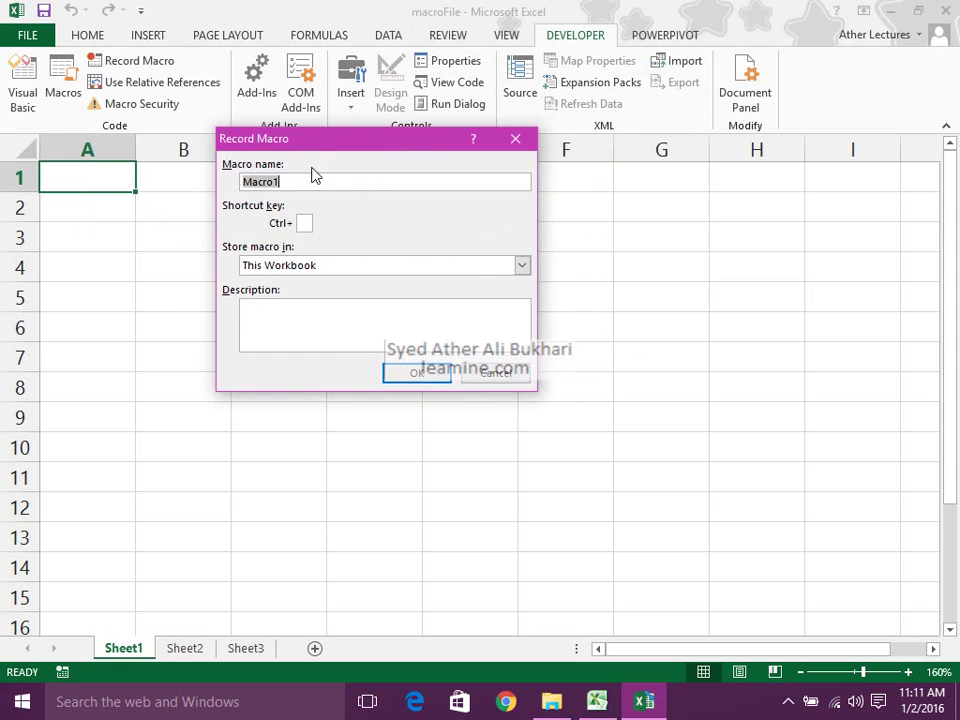
{"action": "key", "text": "BackSpace"}
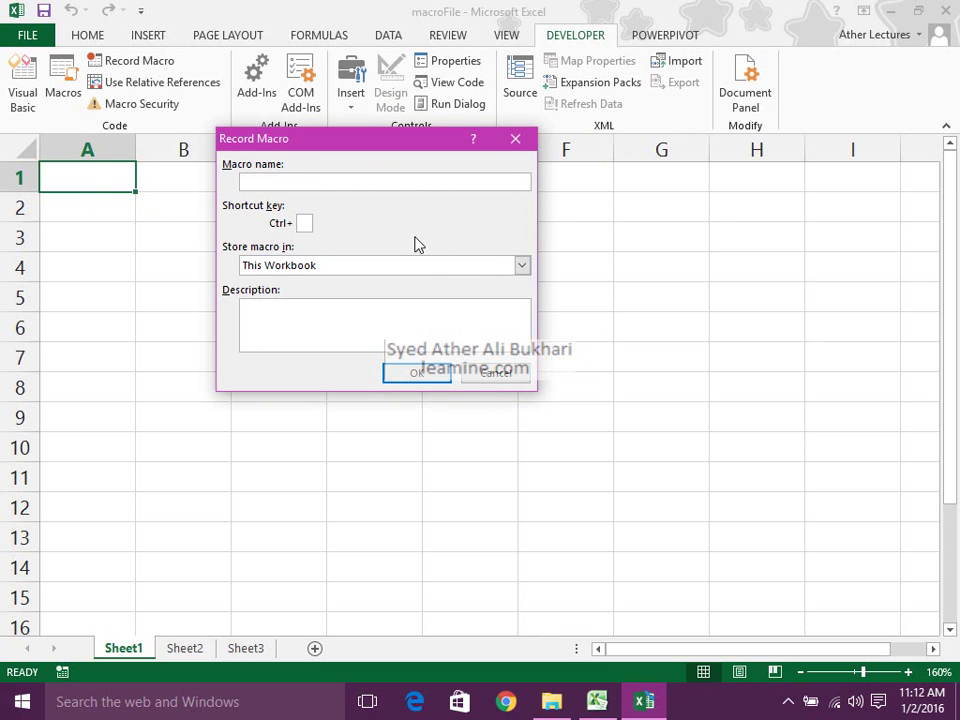
{"action": "type", "text": "Mac"}
{"action": "type", "text": "Sheet2"}
{"action": "left_click", "coordinate": [305, 222]}
{"action": "type", "text": "t"}
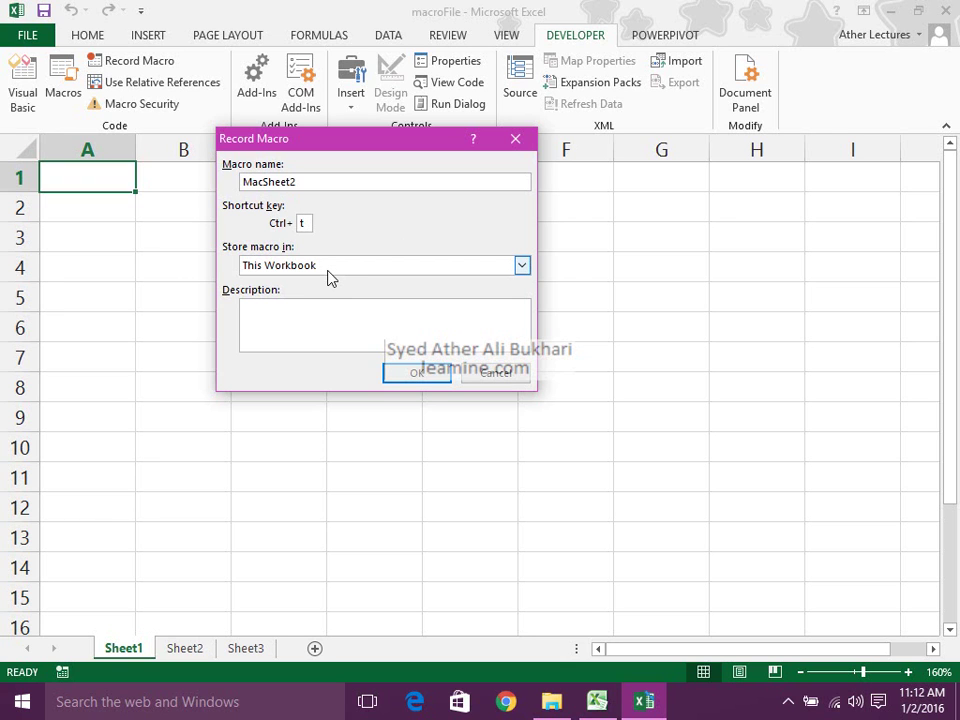
Step: Store the MacSheet2 macro in This Workbook and describe it as "This Macro Takes me to Sheet2"
{"action": "left_click", "coordinate": [330, 268]}
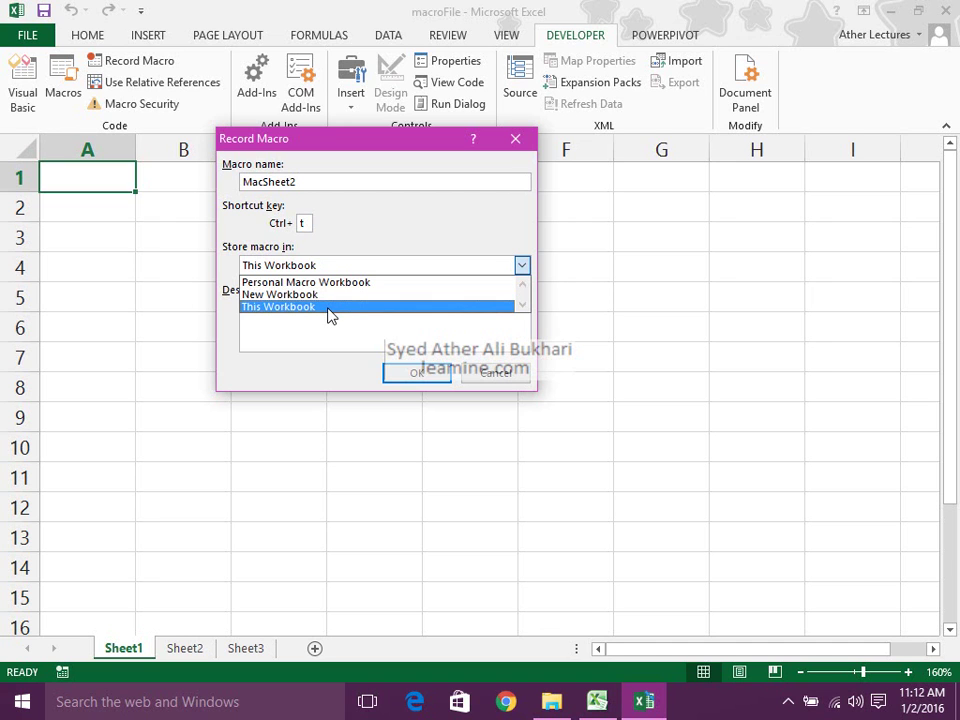
{"action": "left_click", "coordinate": [331, 314]}
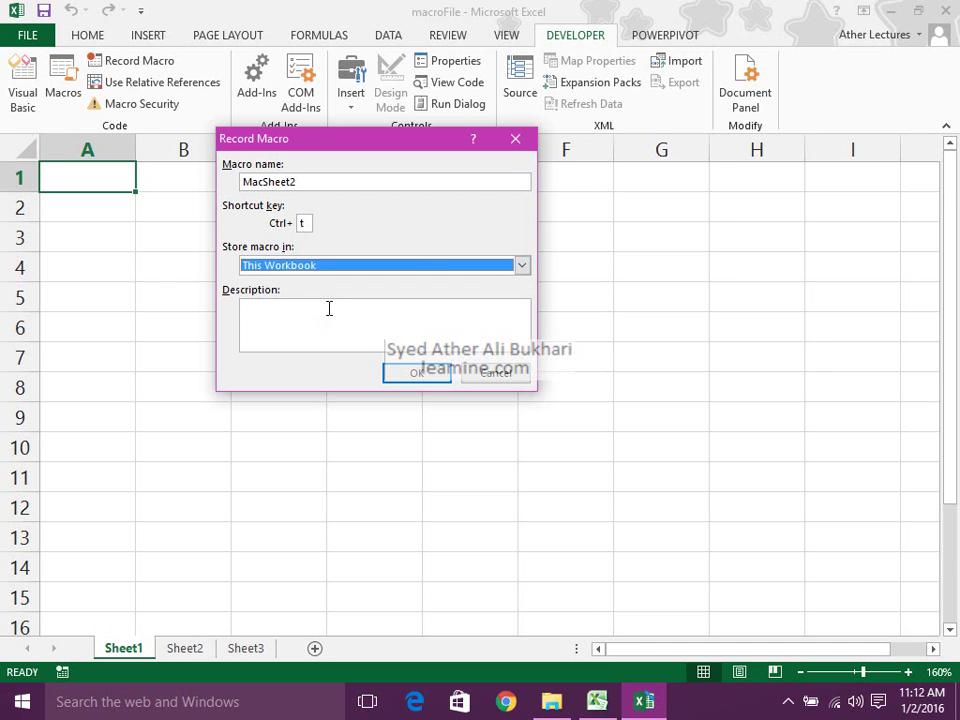
{"action": "left_click", "coordinate": [329, 309]}
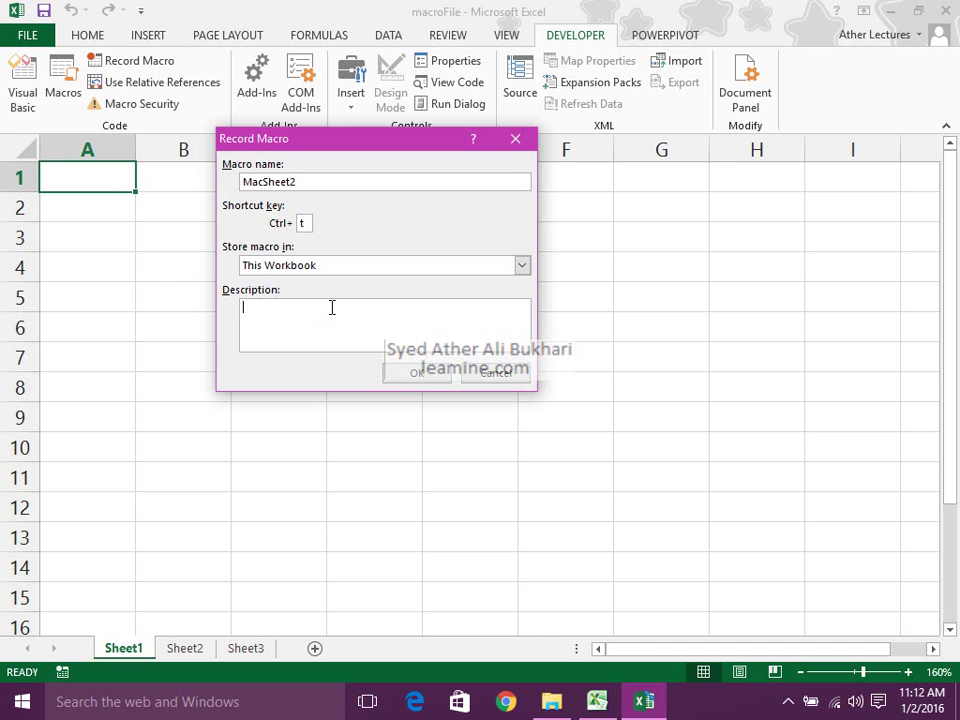
{"action": "type", "text": "This Macro Takes me to Sheet2"}
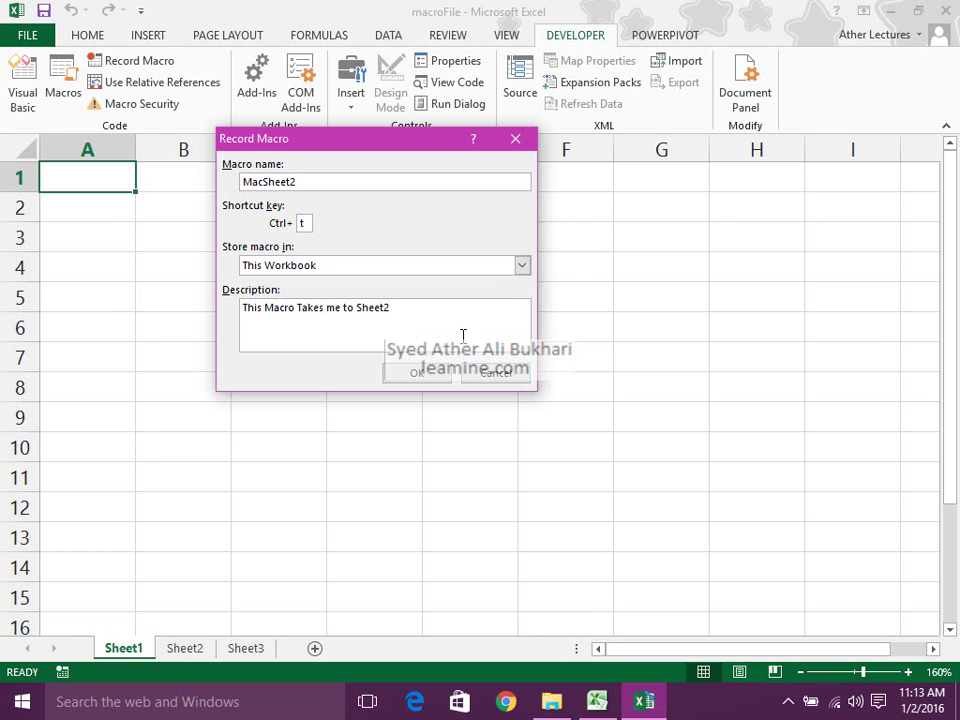
Step: Record switching to Sheet2 in the MacSheet2 macro and stop the recording
{"action": "left_click", "coordinate": [424, 371]}
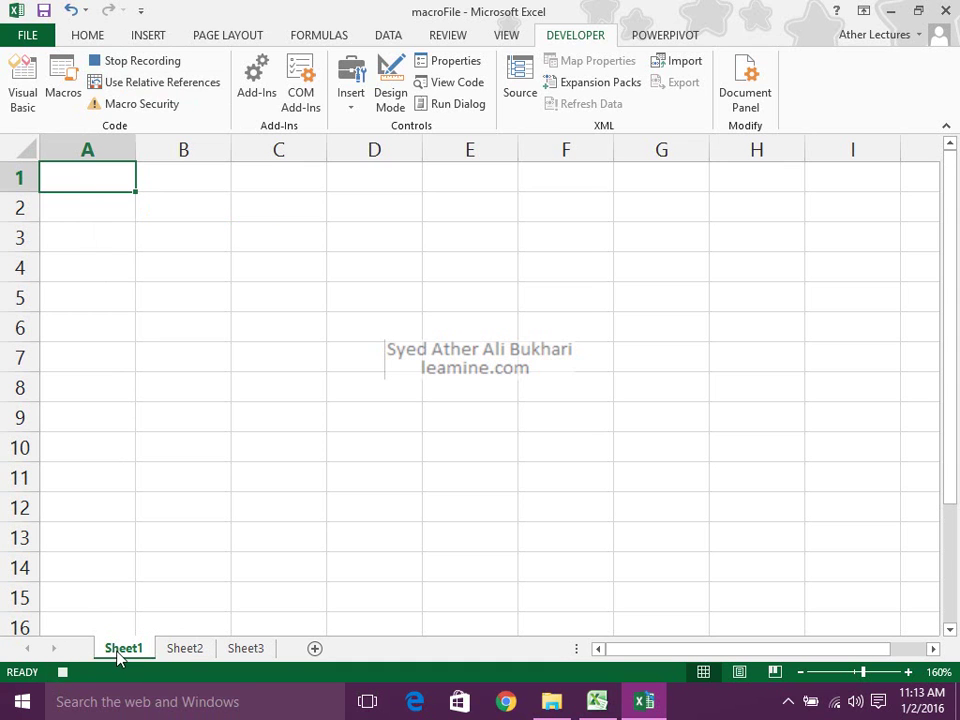
{"action": "left_click", "coordinate": [172, 652]}
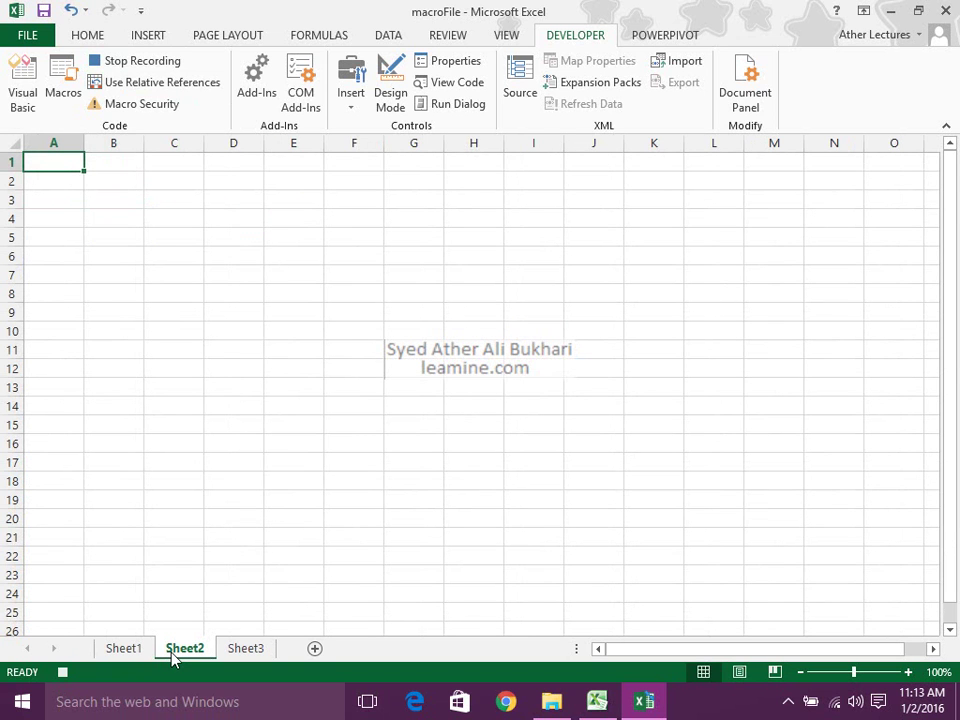
{"action": "left_click", "coordinate": [63, 673]}
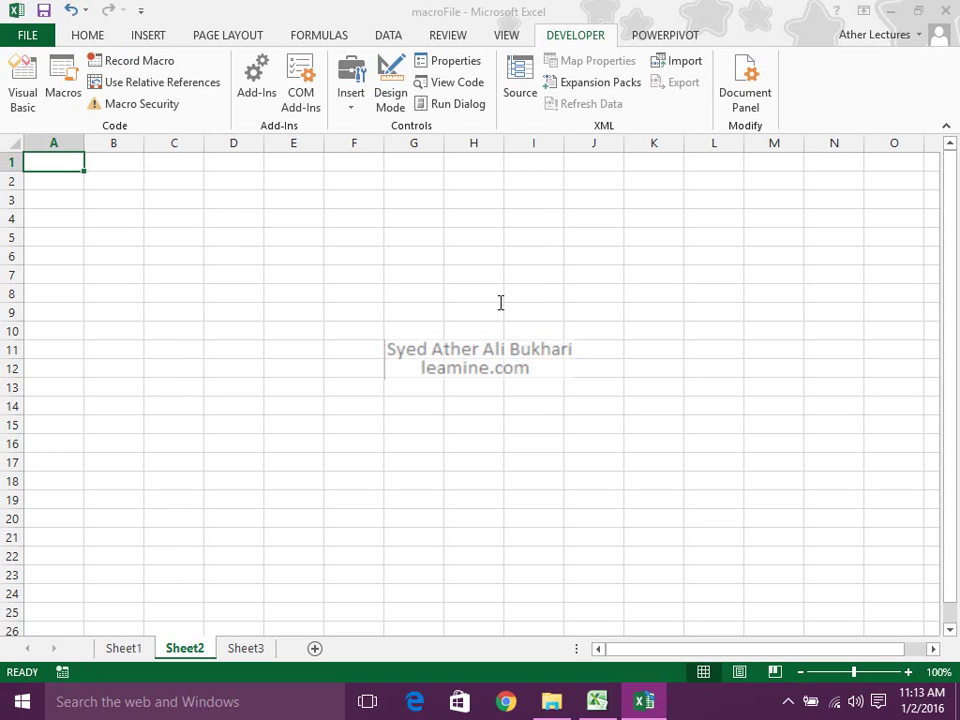
Step: Record a macro named MacSheet3 that switches to Sheet3
{"action": "left_click", "coordinate": [128, 64]}
{"action": "type", "text": "Mac"}
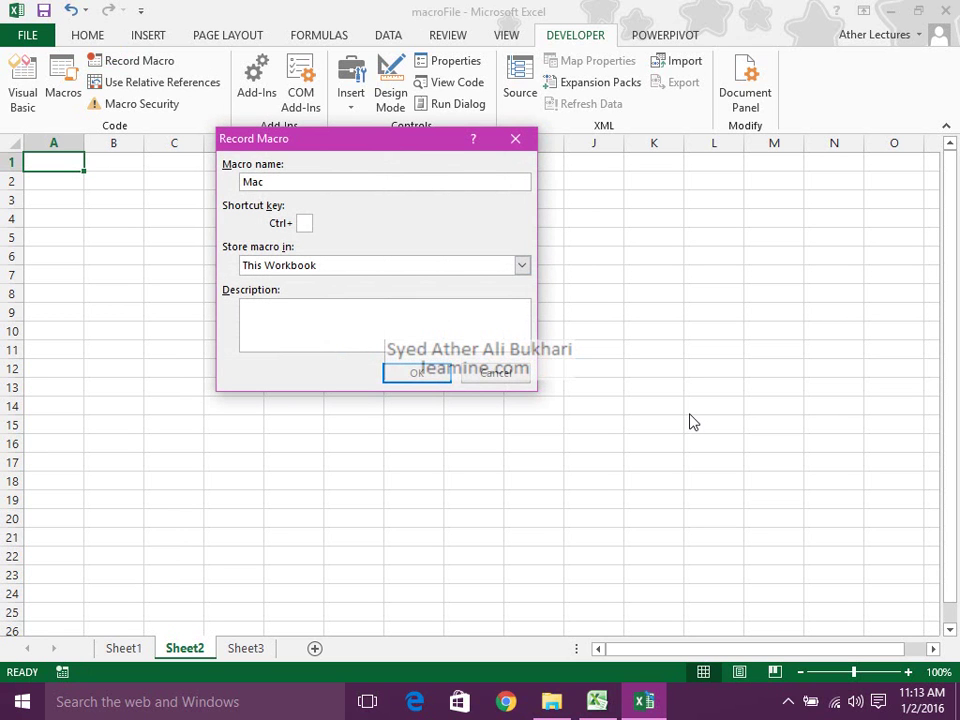
{"action": "type", "text": "Sheet3"}
{"action": "key", "text": "Return"}
{"action": "left_click", "coordinate": [245, 648]}
{"action": "left_click", "coordinate": [61, 672]}
Step: Record a macro named MacSheet1 that switches to Sheet1
{"action": "left_click", "coordinate": [61, 672]}
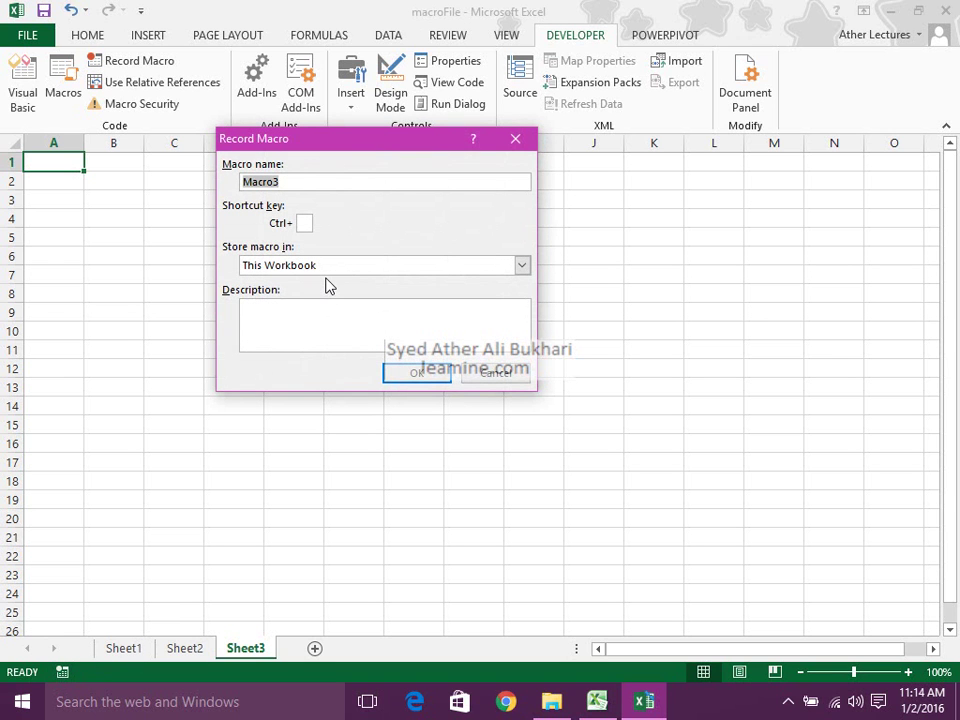
{"action": "type", "text": "MacSheet1"}
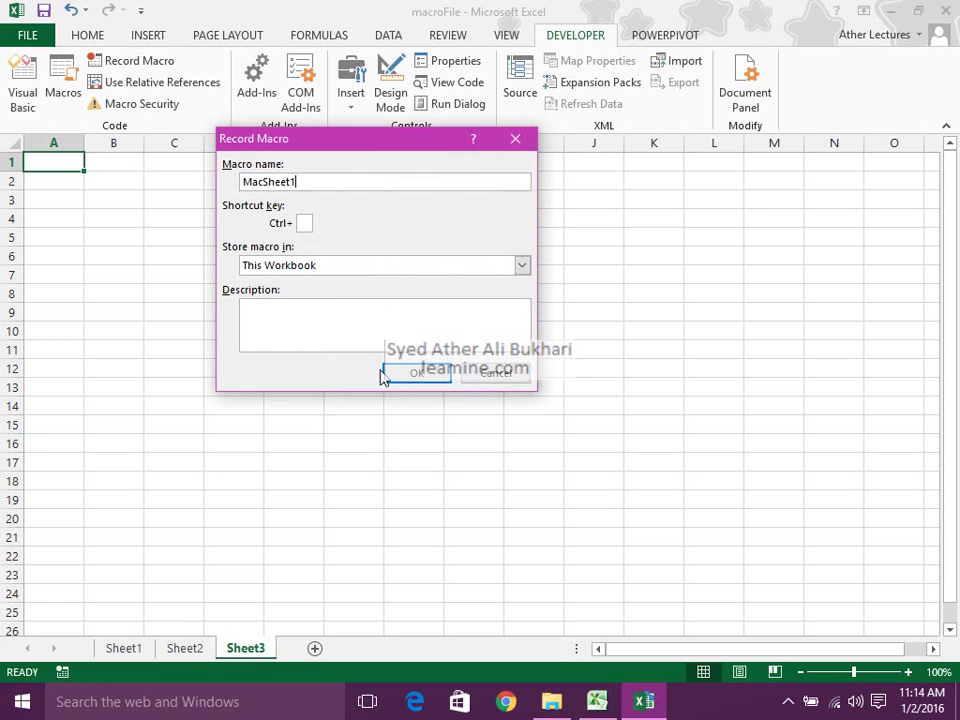
{"action": "key", "text": "Return"}
{"action": "left_click", "coordinate": [120, 648]}
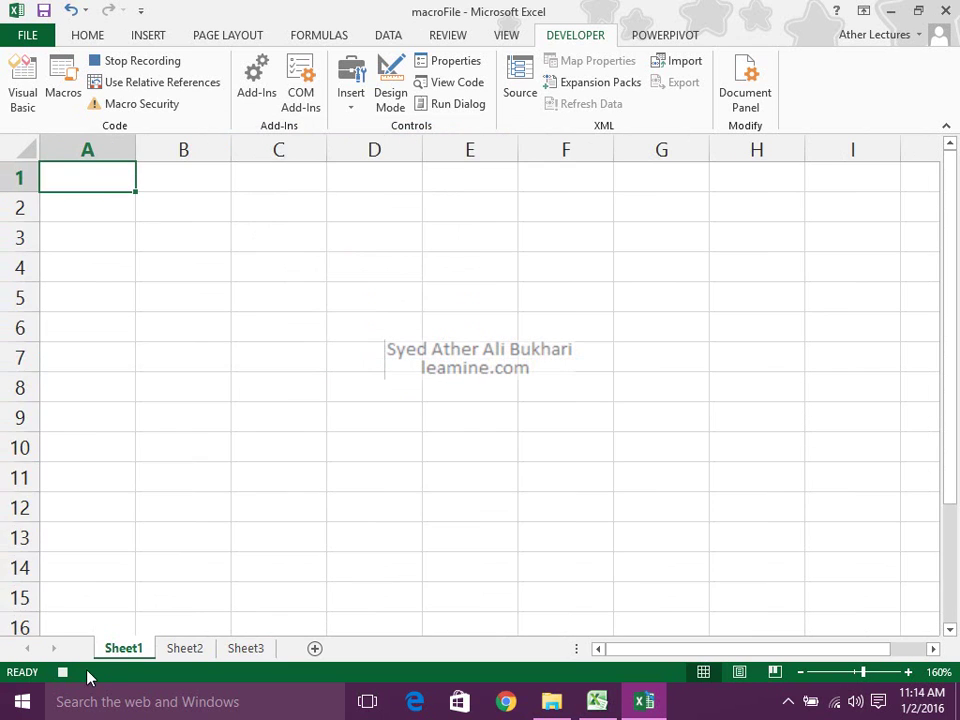
{"action": "left_click", "coordinate": [63, 672]}
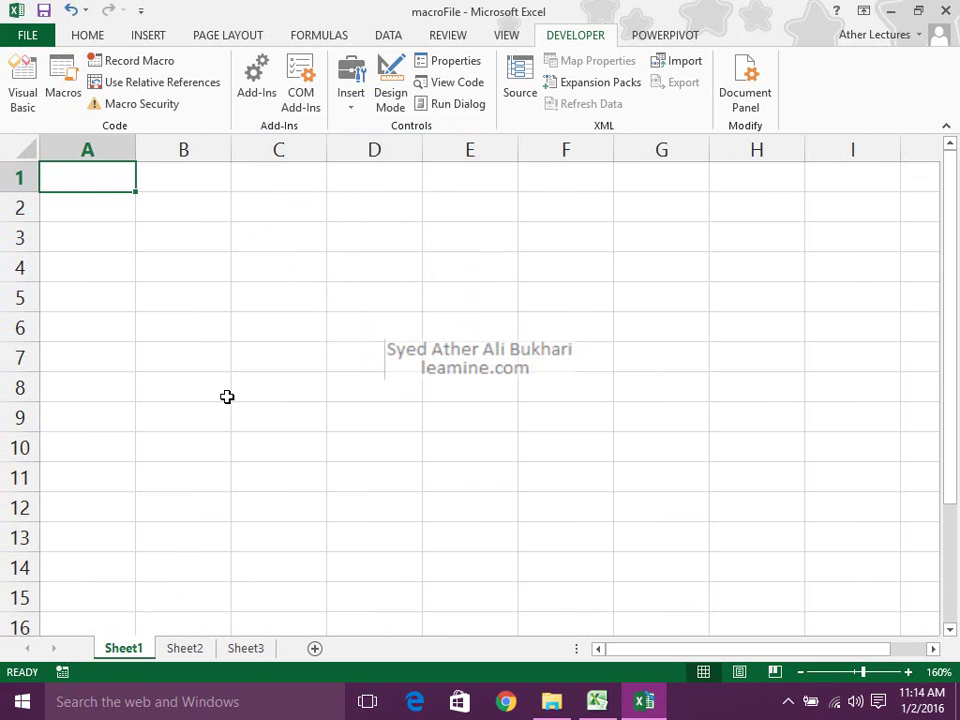
Step: Review the list of recorded macros and the options of MacSheet1 without changing anything
{"action": "left_click", "coordinate": [64, 78]}
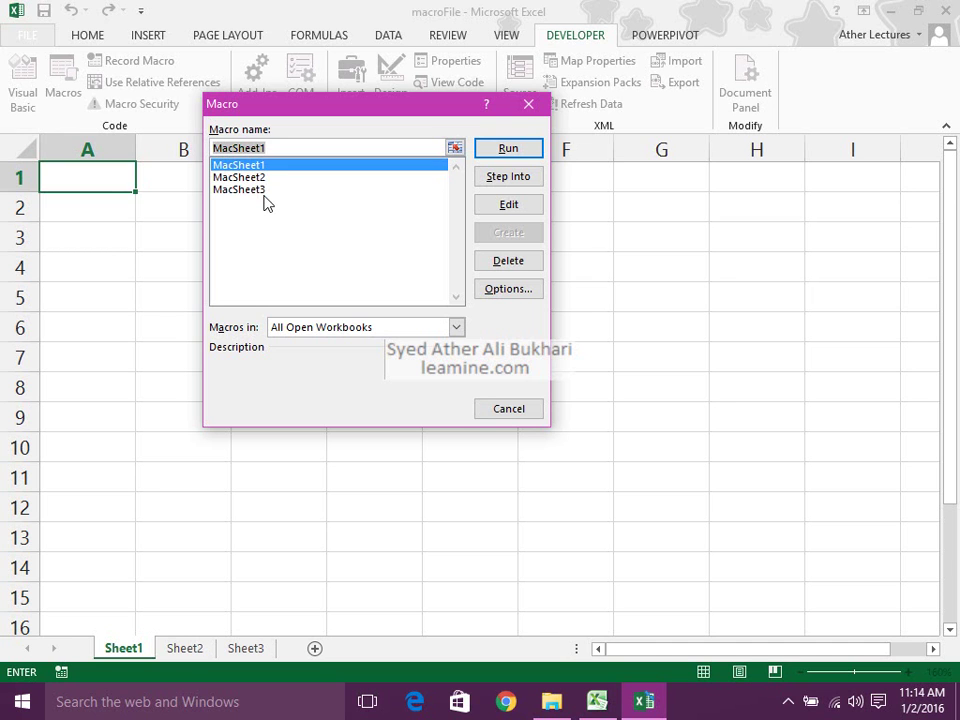
{"action": "left_click", "coordinate": [510, 292]}
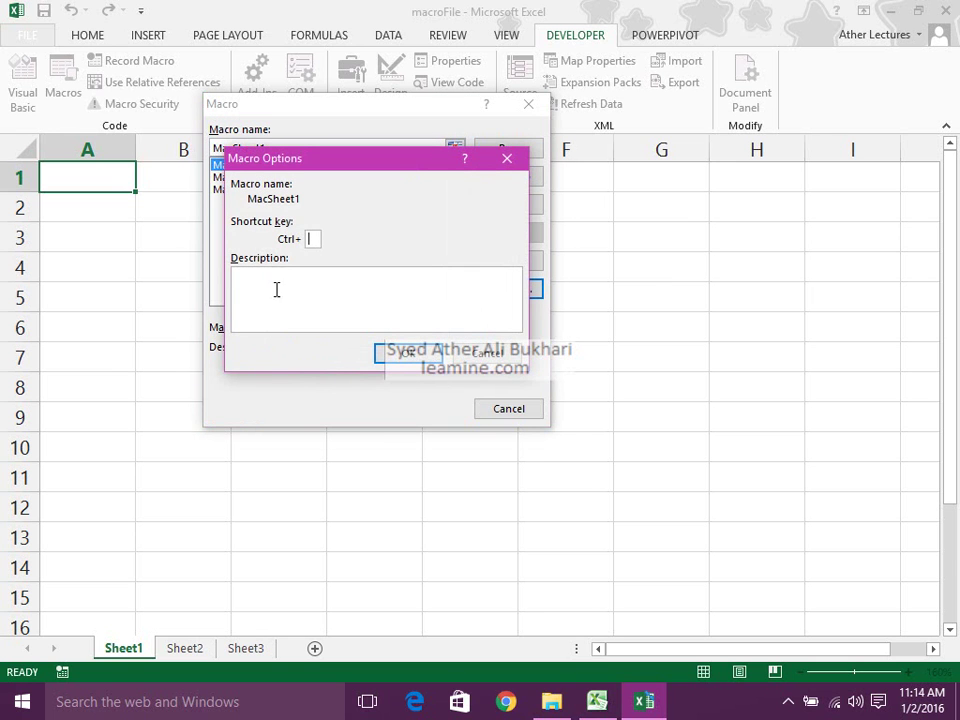
{"action": "left_click", "coordinate": [468, 358]}
{"action": "left_click", "coordinate": [508, 409]}
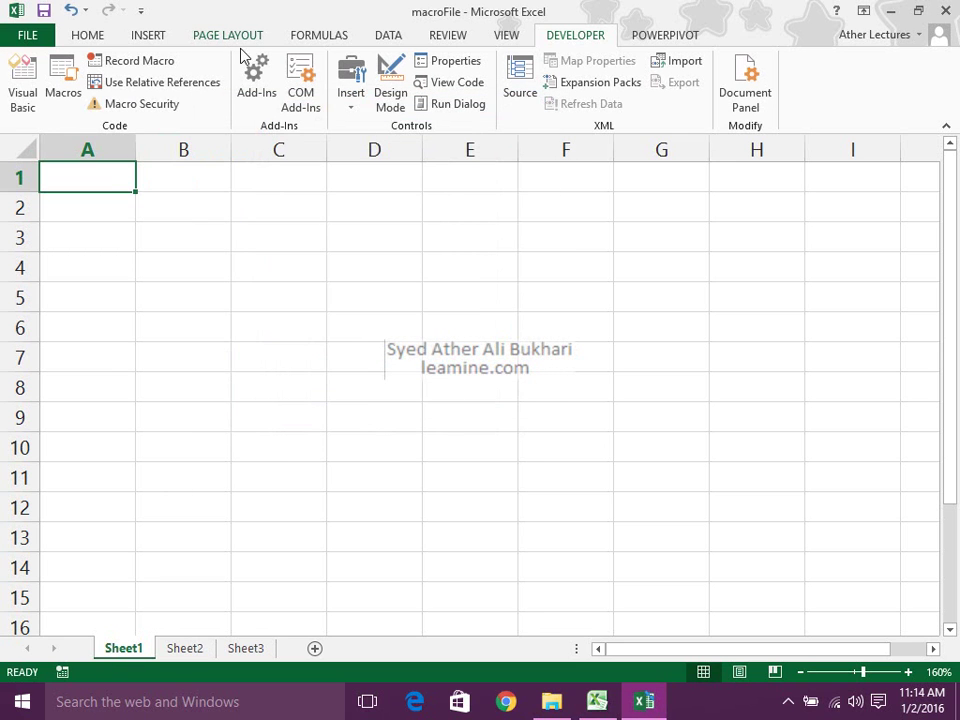
Step: Draw a form control button on Sheet1 from about B2 to D4 and assign the MacSheet2 macro to it
{"action": "left_click", "coordinate": [350, 95]}
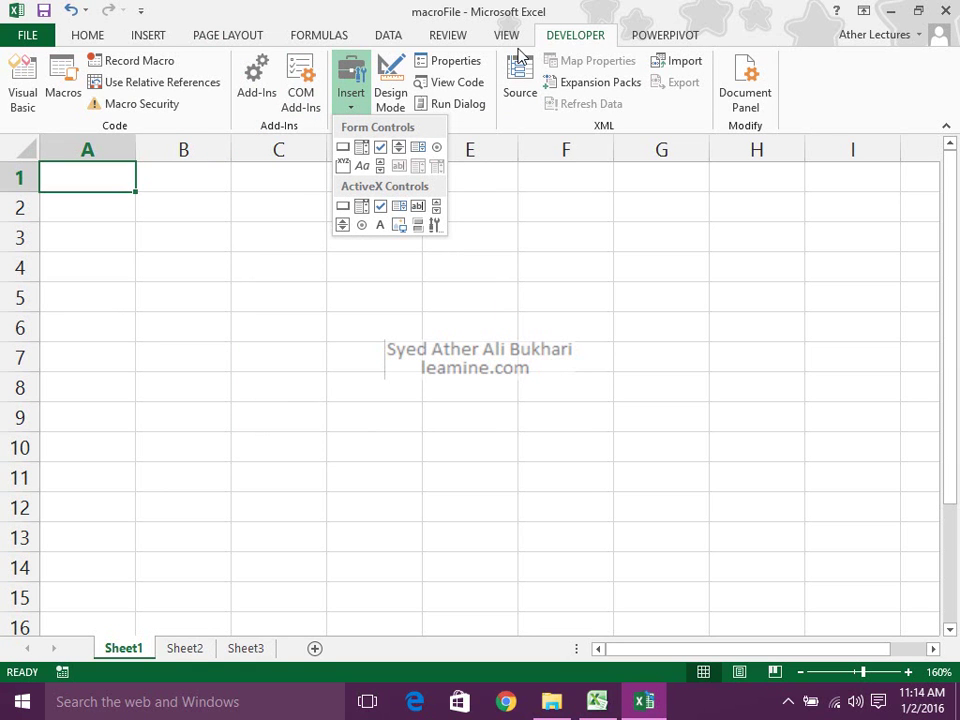
{"action": "left_click", "coordinate": [344, 152]}
{"action": "mouse_move", "coordinate": [184, 213]}
{"action": "left_mouse_down"}
{"action": "mouse_move", "coordinate": [310, 228]}
{"action": "mouse_move", "coordinate": [339, 272]}
{"action": "left_mouse_up"}
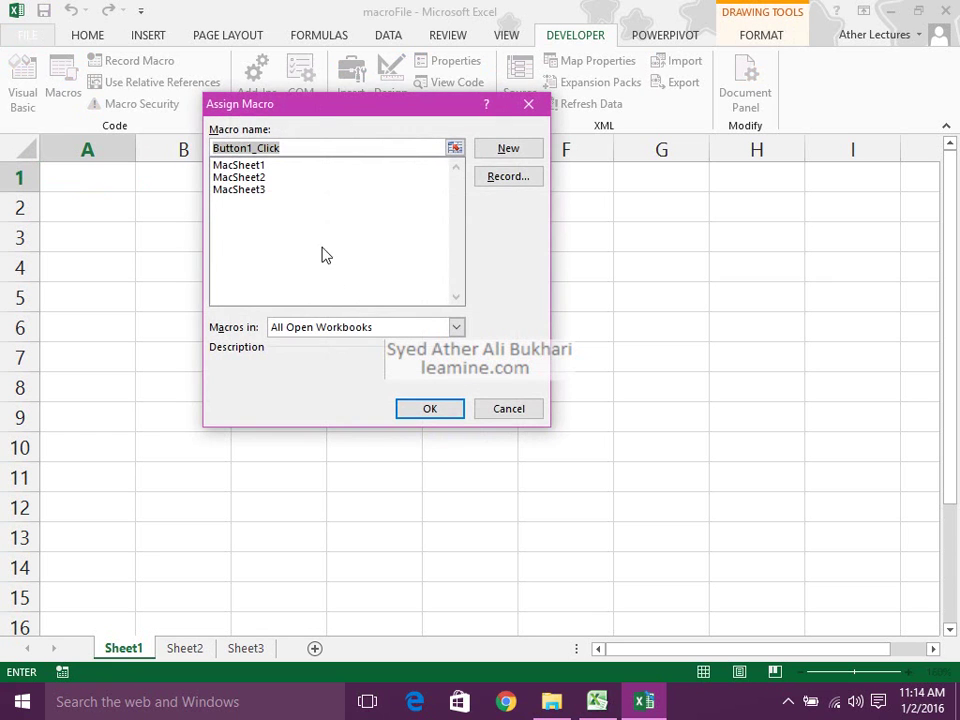
{"action": "left_click", "coordinate": [265, 177]}
{"action": "left_click", "coordinate": [426, 411]}
Step: Change the caption of the button on Sheet1 to "Sheet 2"
{"action": "left_click", "coordinate": [289, 241]}
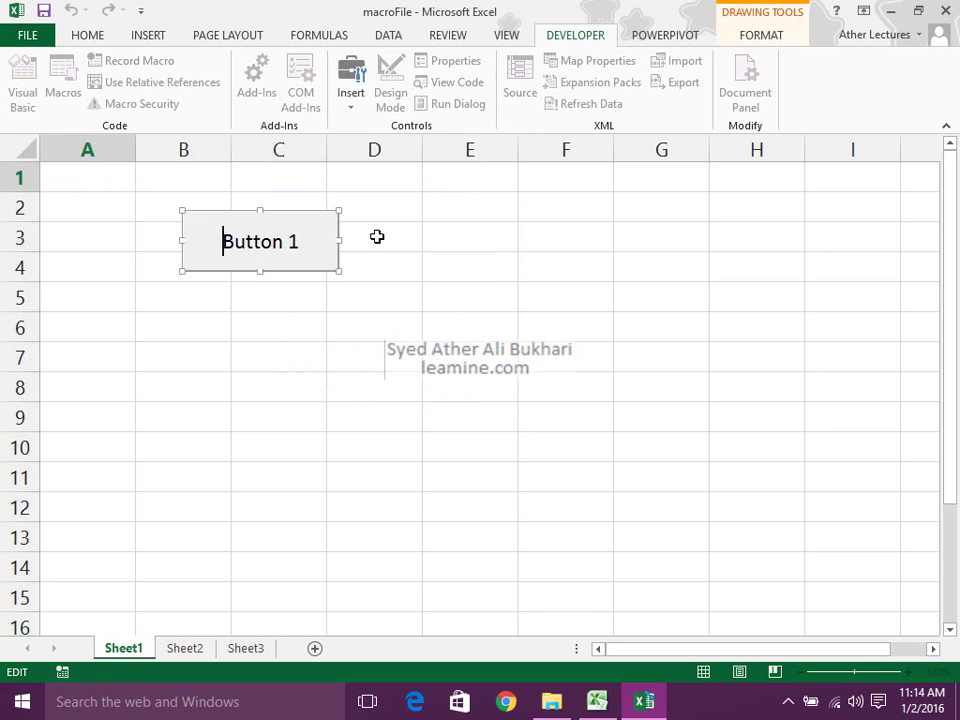
{"action": "key", "text": "shift+Home"}
{"action": "key", "text": "Delete"}
{"action": "key", "text": "Delete"}
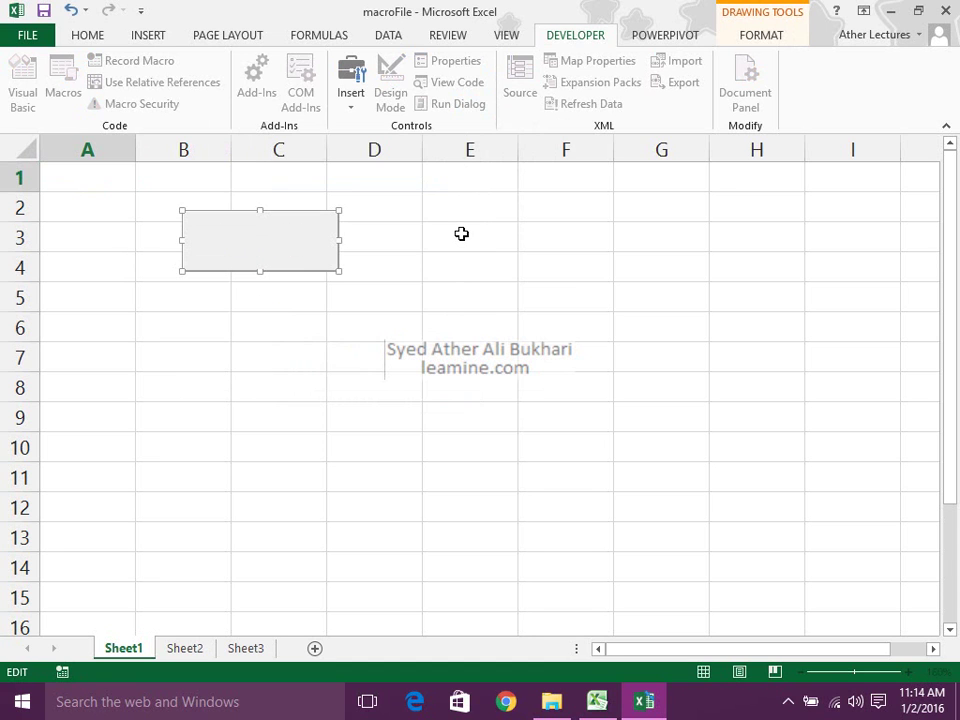
{"action": "type", "text": "Sheet 2"}
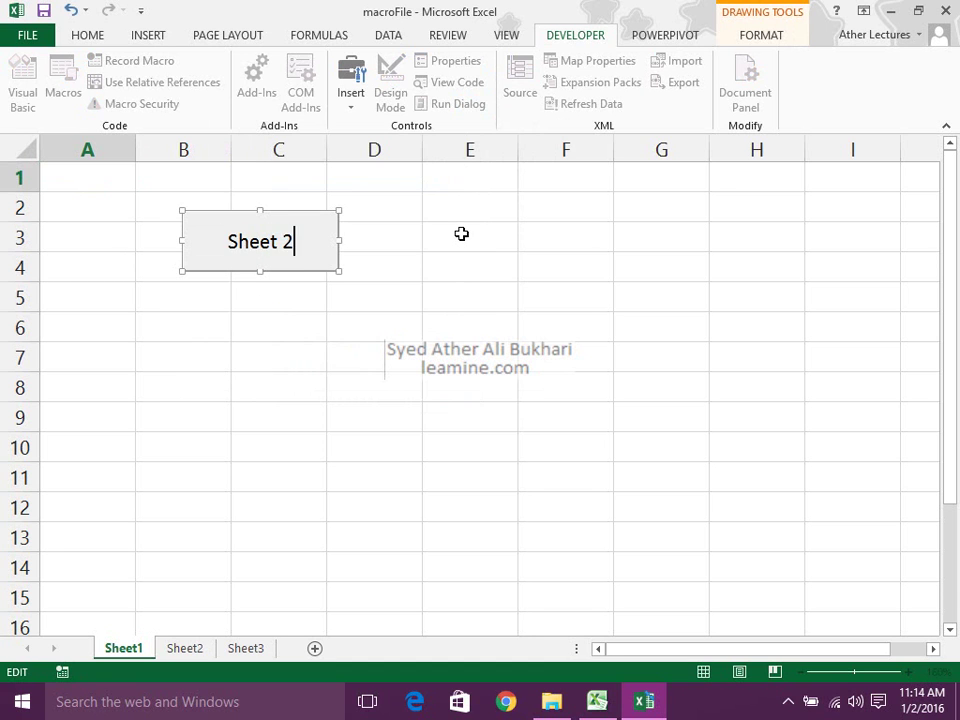
Step: Underline the letter t in the "Sheet 2" button caption and deselect the button
{"action": "key", "text": "shift+Left"}
{"action": "key", "text": "ctrl+z"}
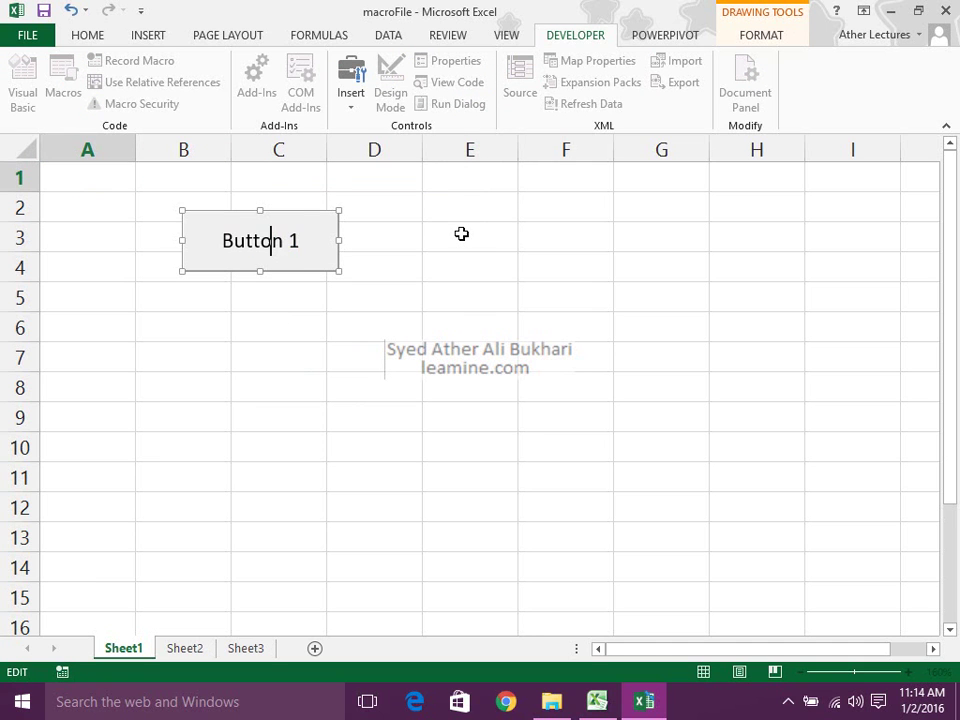
{"action": "key", "text": "ctrl+y"}
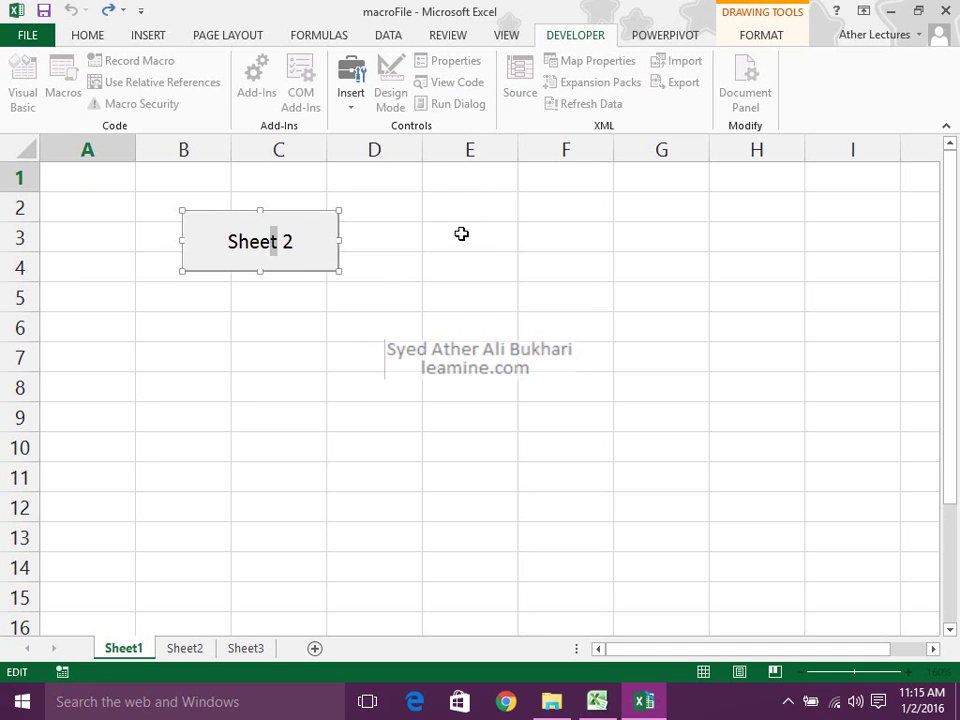
{"action": "left_click", "coordinate": [80, 40]}
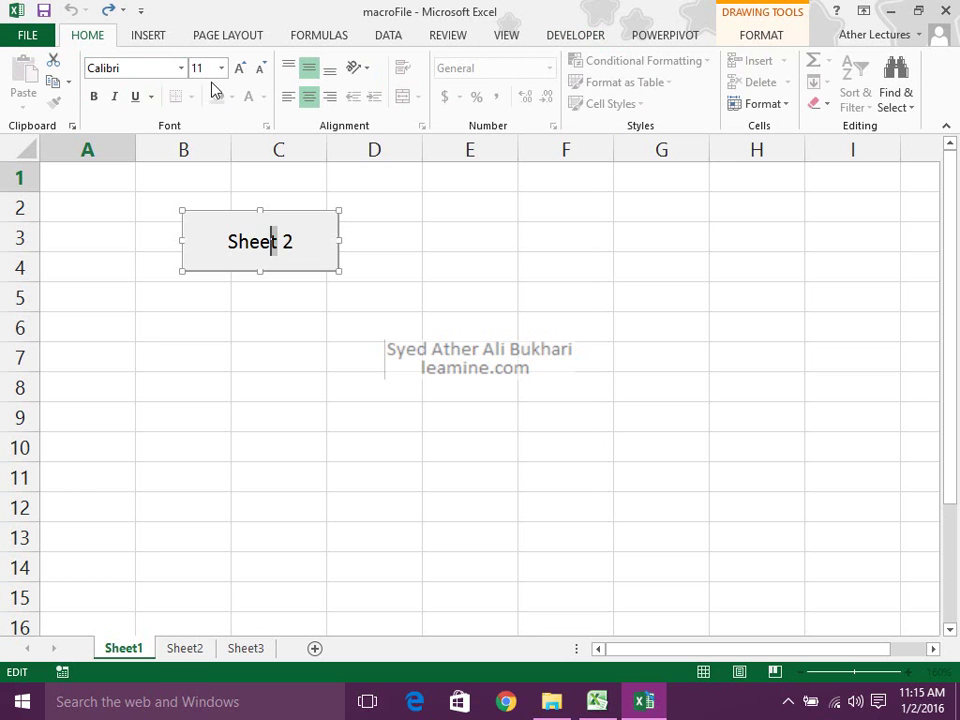
{"action": "left_click", "coordinate": [135, 97]}
{"action": "left_click", "coordinate": [379, 270]}
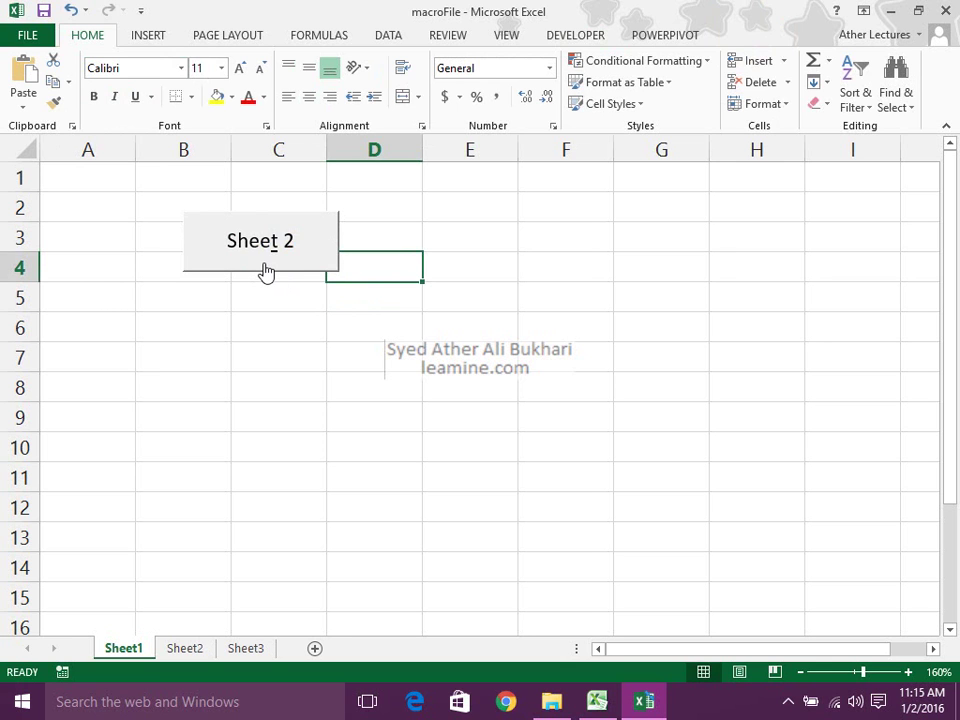
Step: Go to Sheet2 using the "Sheet 2" button and add a form control button over about C3:F5, assigned to MacSheet3
{"action": "left_click", "coordinate": [266, 272]}
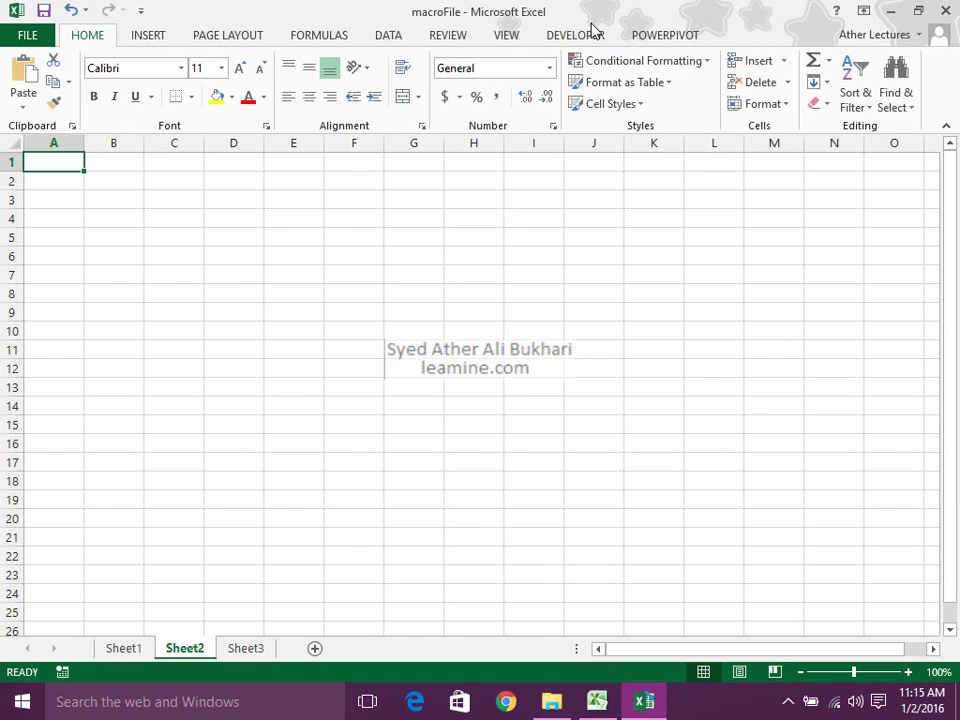
{"action": "left_click", "coordinate": [551, 36]}
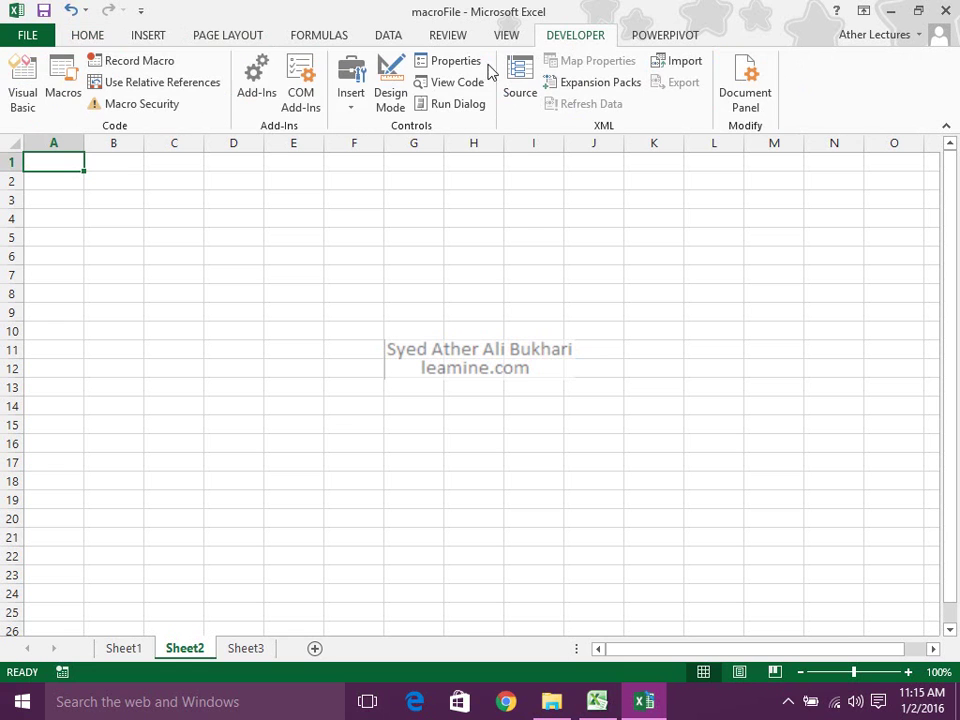
{"action": "left_click", "coordinate": [348, 100]}
{"action": "left_click", "coordinate": [343, 147]}
{"action": "left_click_drag", "start_coordinate": [161, 197], "coordinate": [372, 252]}
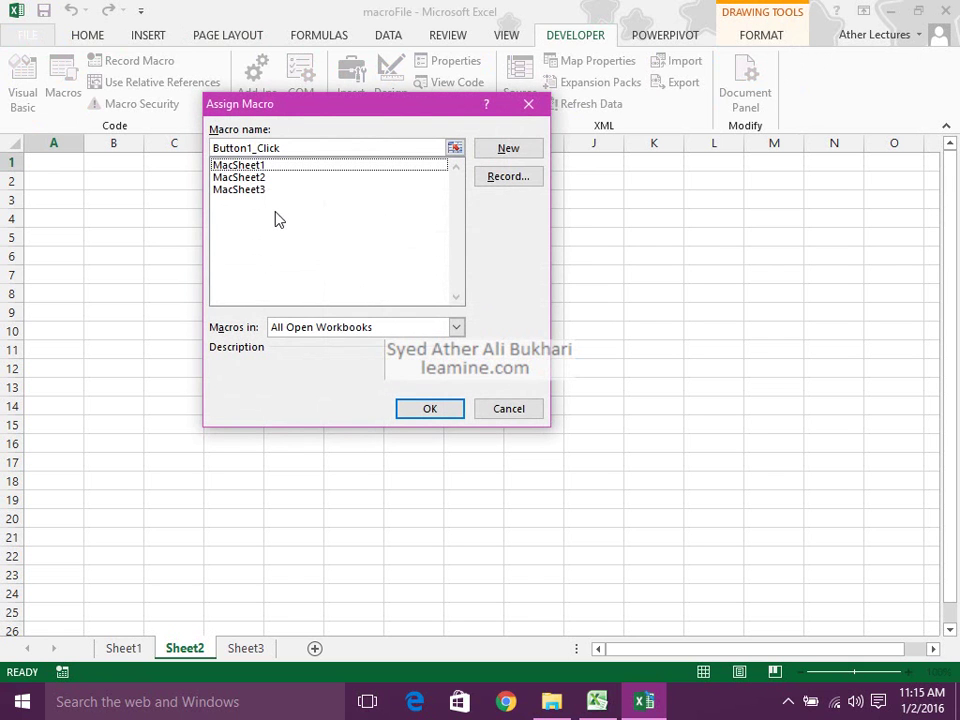
{"action": "left_click", "coordinate": [243, 189]}
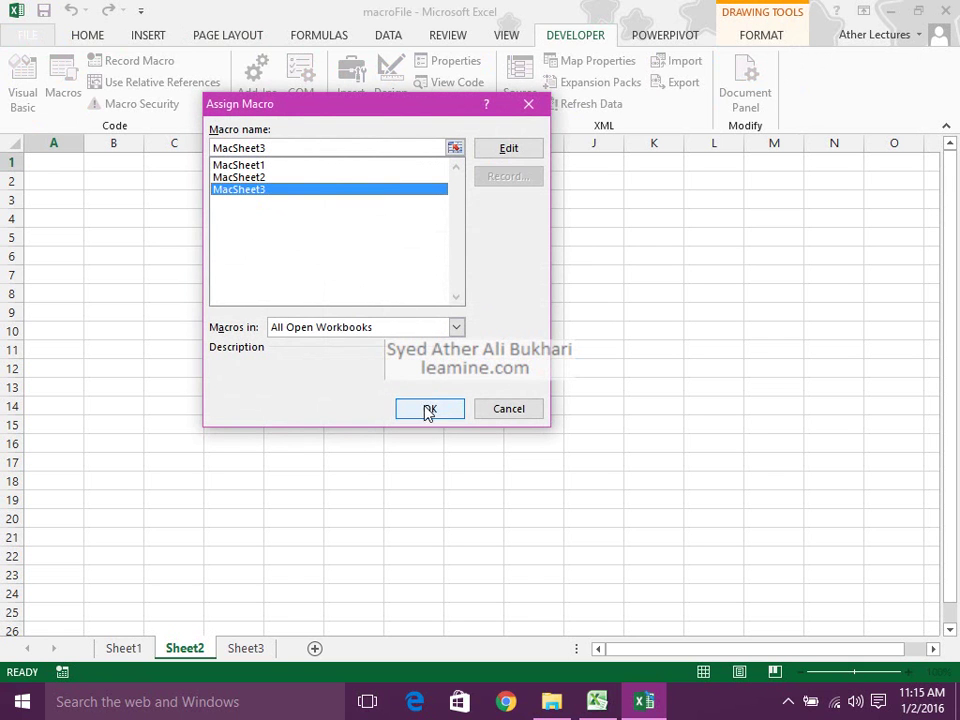
{"action": "left_click", "coordinate": [429, 408]}
Step: Change the caption of the button on Sheet2 to "Sheet 3" and deselect it
{"action": "left_click", "coordinate": [273, 221]}
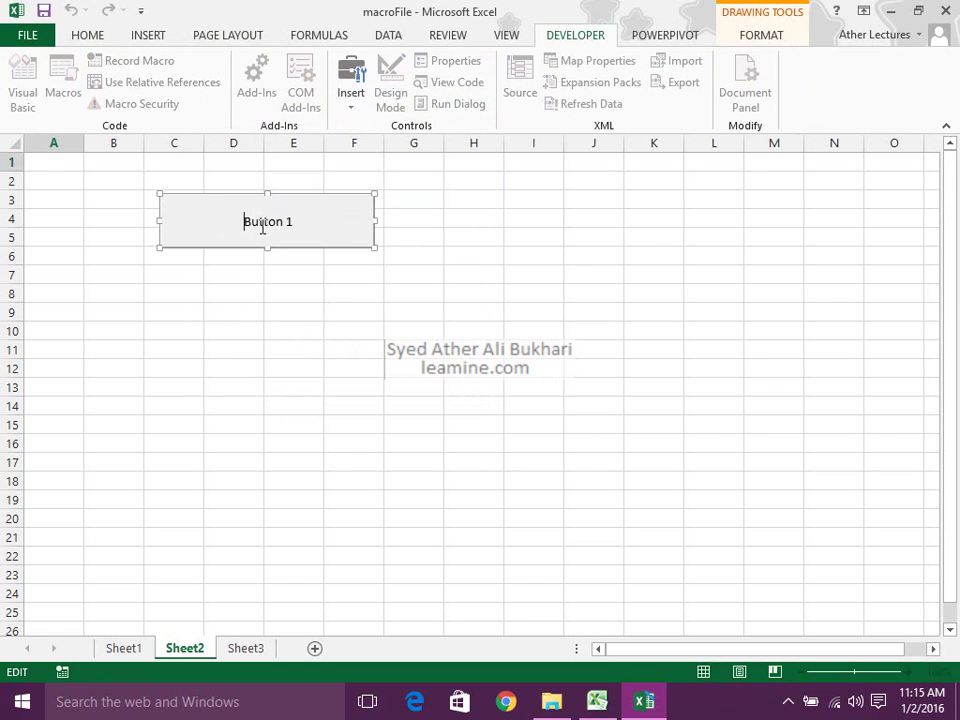
{"action": "key", "text": "ctrl+a"}
{"action": "key", "text": "Delete"}
{"action": "type", "text": "Sheet 3"}
{"action": "left_click", "coordinate": [293, 331]}
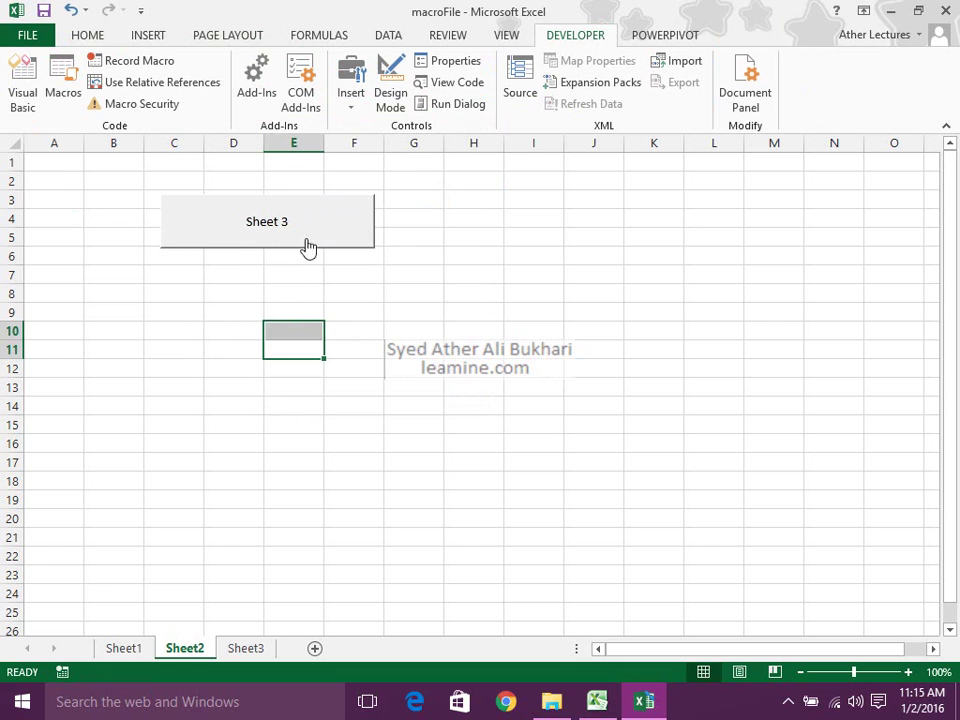
Step: Move the "Sheet 3" button on Sheet2 down to about C7:F9
{"action": "right_click", "coordinate": [290, 245]}
{"action": "left_click", "coordinate": [287, 249]}
{"action": "left_click_drag", "start_coordinate": [285, 251], "coordinate": [287, 331]}
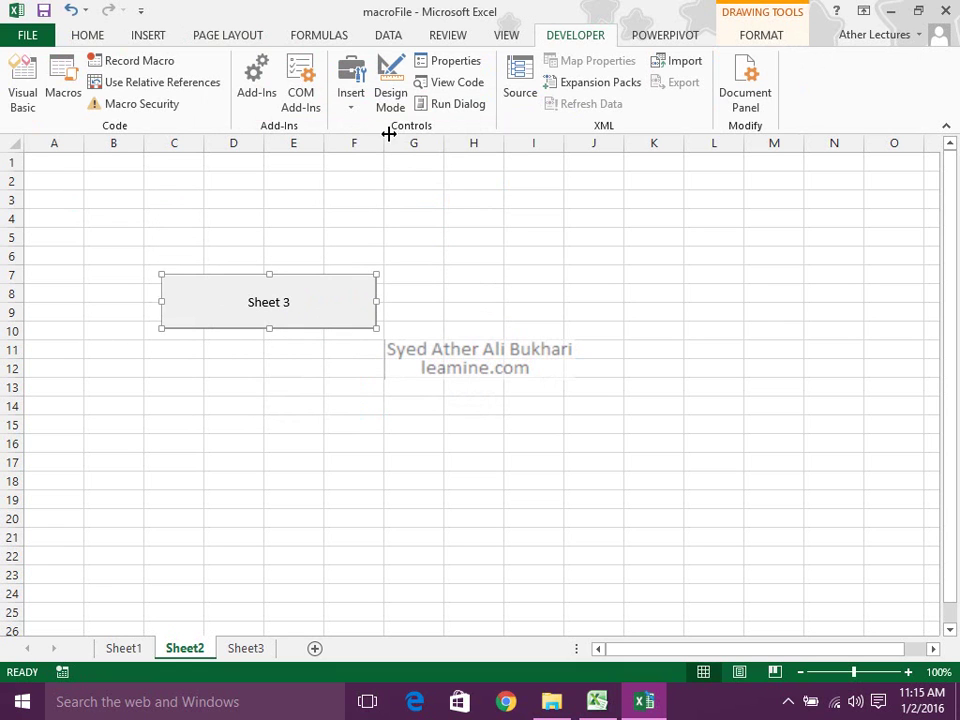
Step: Add a form control button over about C2:F5, above the "Sheet 3" button, and assign it to MacSheet1
{"action": "left_click", "coordinate": [352, 100]}
{"action": "left_click", "coordinate": [343, 144]}
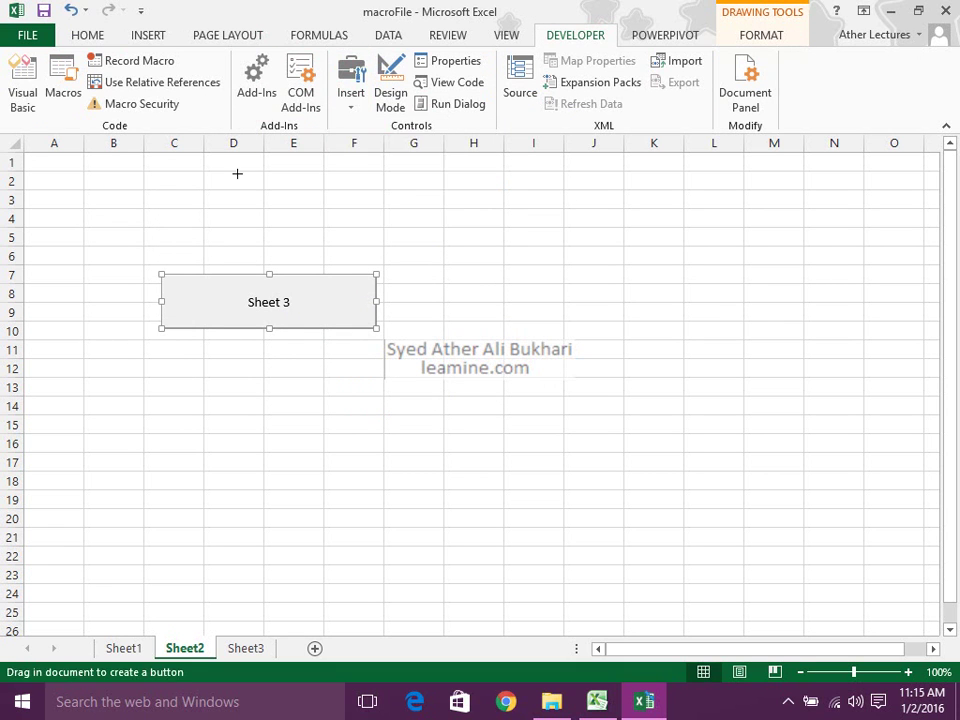
{"action": "left_click_drag", "start_coordinate": [165, 189], "coordinate": [375, 242]}
{"action": "left_click", "coordinate": [262, 165]}
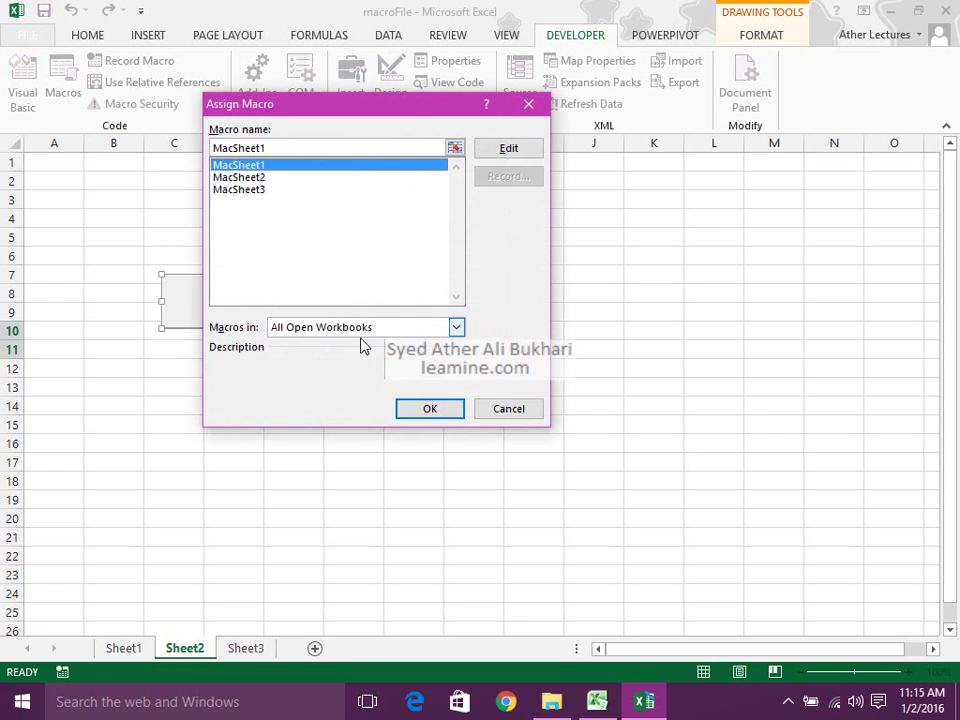
{"action": "left_click", "coordinate": [429, 407]}
Step: Change the caption of the new upper button on Sheet2 to "Sheet 1" and deselect it
{"action": "left_click", "coordinate": [285, 212]}
{"action": "key", "text": "ctrl+a"}
{"action": "key", "text": "Delete"}
{"action": "type", "text": "Sheet"}
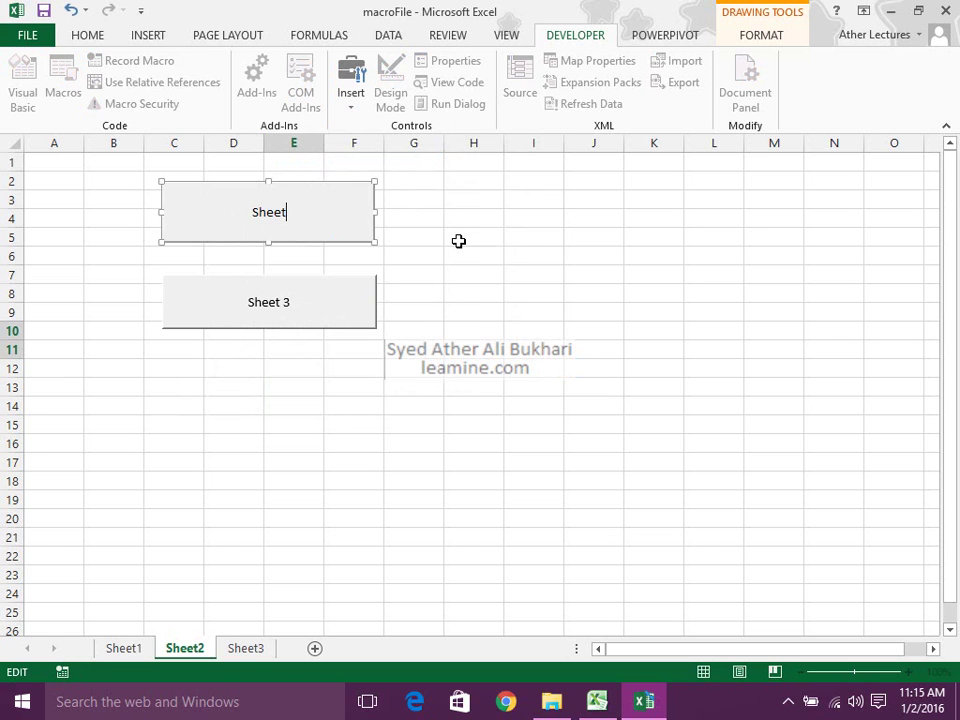
{"action": "type", "text": " 1"}
{"action": "left_click", "coordinate": [474, 293]}
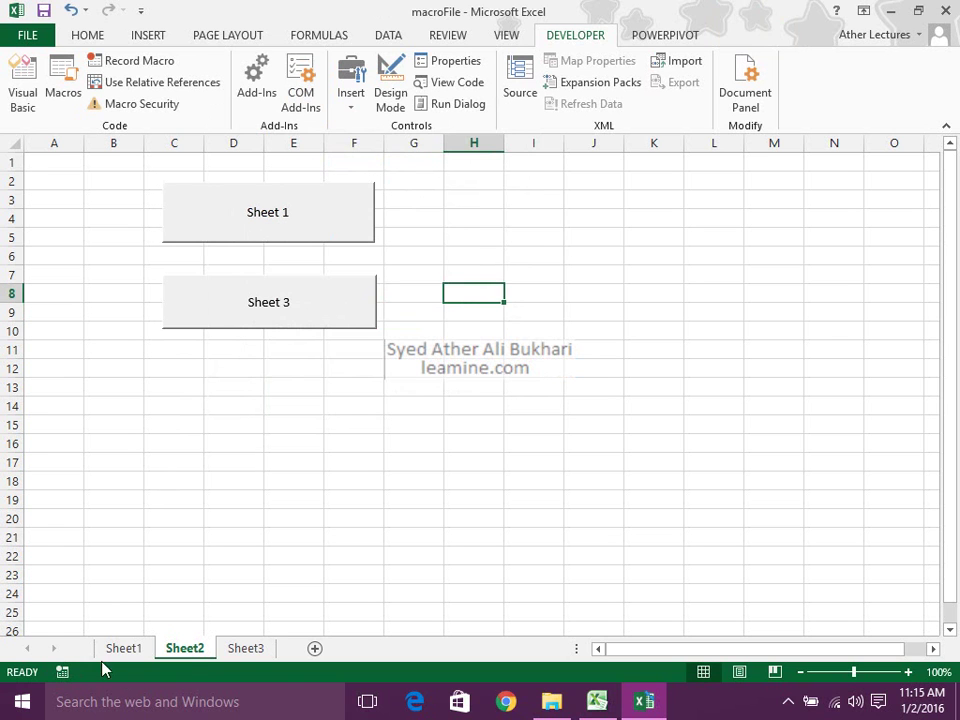
Step: Go to Sheet3 and add a form control button over about C2:G5, assigned to MacSheet1
{"action": "left_click", "coordinate": [243, 650]}
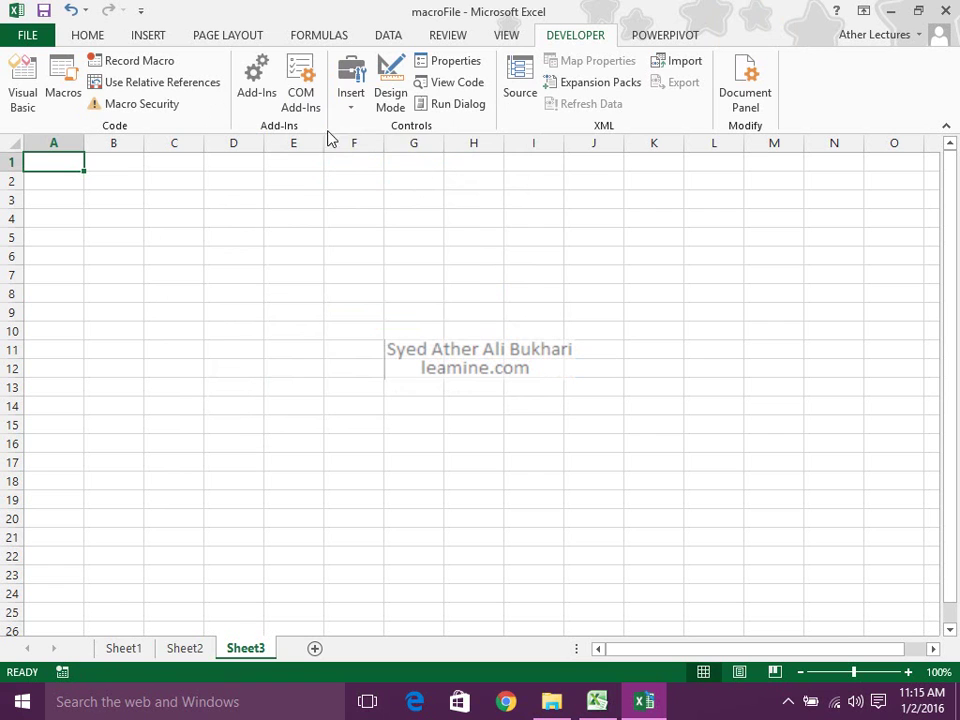
{"action": "left_click", "coordinate": [351, 85]}
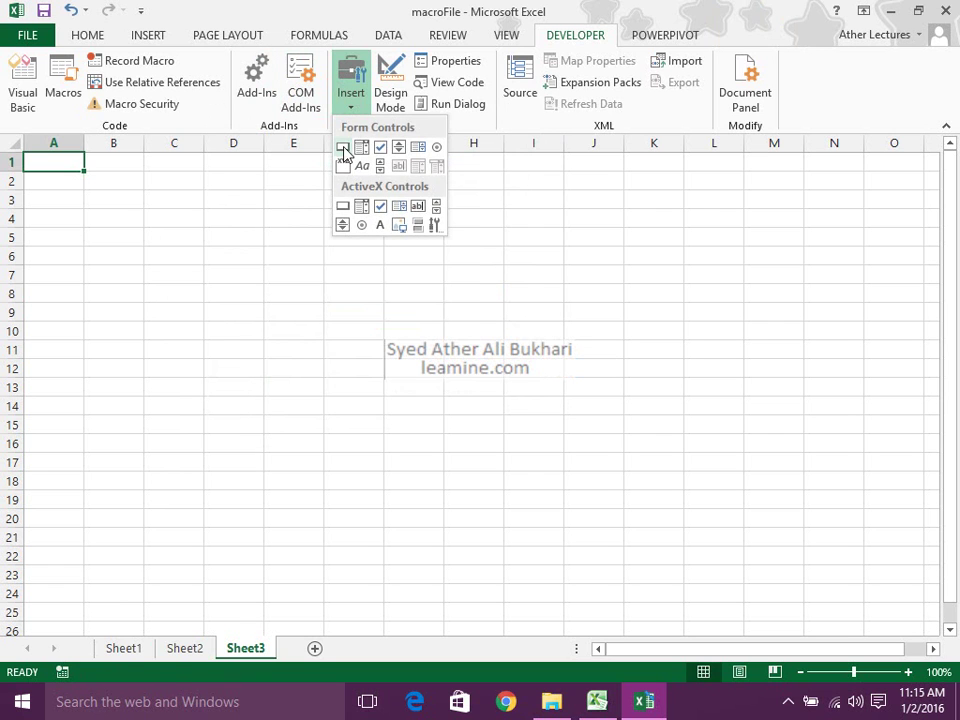
{"action": "left_click", "coordinate": [341, 147]}
{"action": "left_click_drag", "start_coordinate": [185, 185], "coordinate": [422, 237]}
{"action": "left_click", "coordinate": [245, 165]}
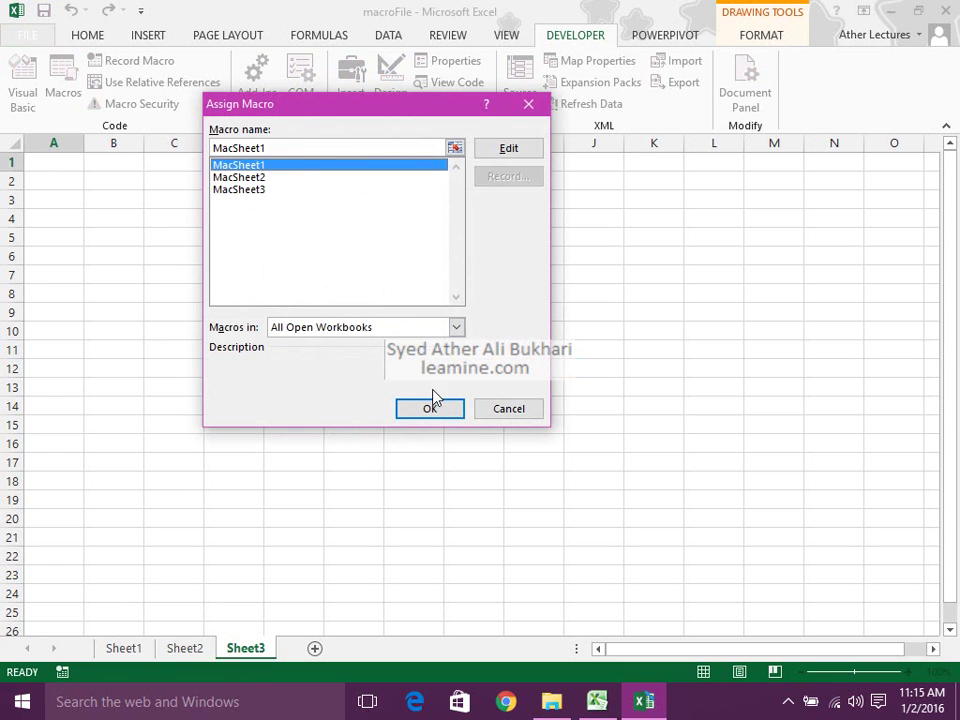
{"action": "left_click", "coordinate": [429, 407]}
Step: Change the caption of the button on Sheet3 to "Sheet 1" and deselect it
{"action": "left_click", "coordinate": [297, 233]}
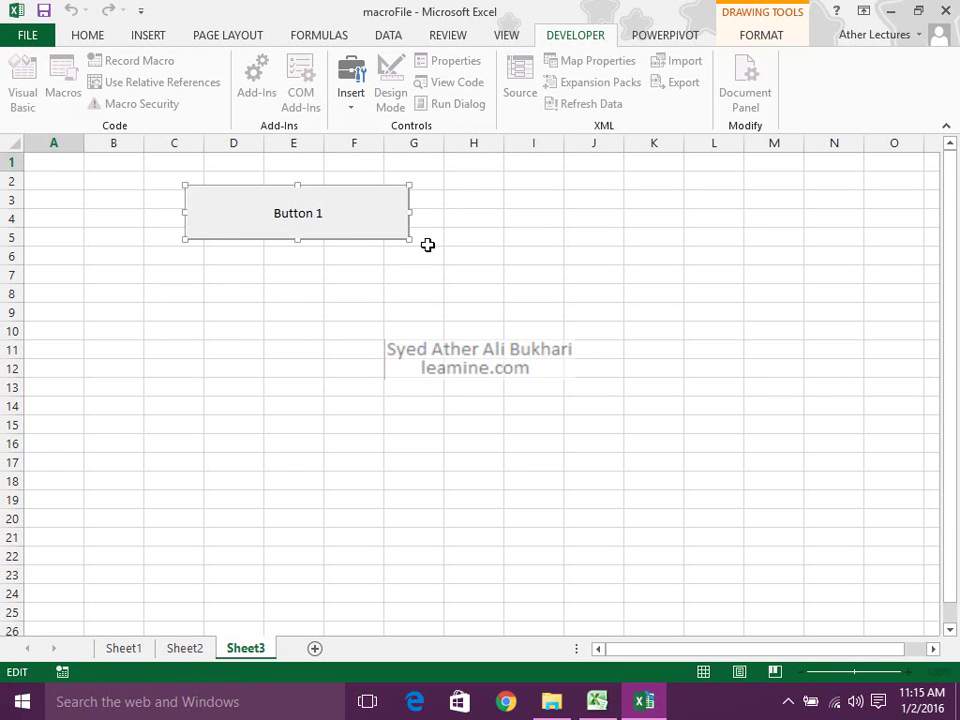
{"action": "key", "text": "ctrl+a"}
{"action": "key", "text": "BackSpace"}
{"action": "type", "text": "Sheet"}
{"action": "left_click", "coordinate": [428, 248]}
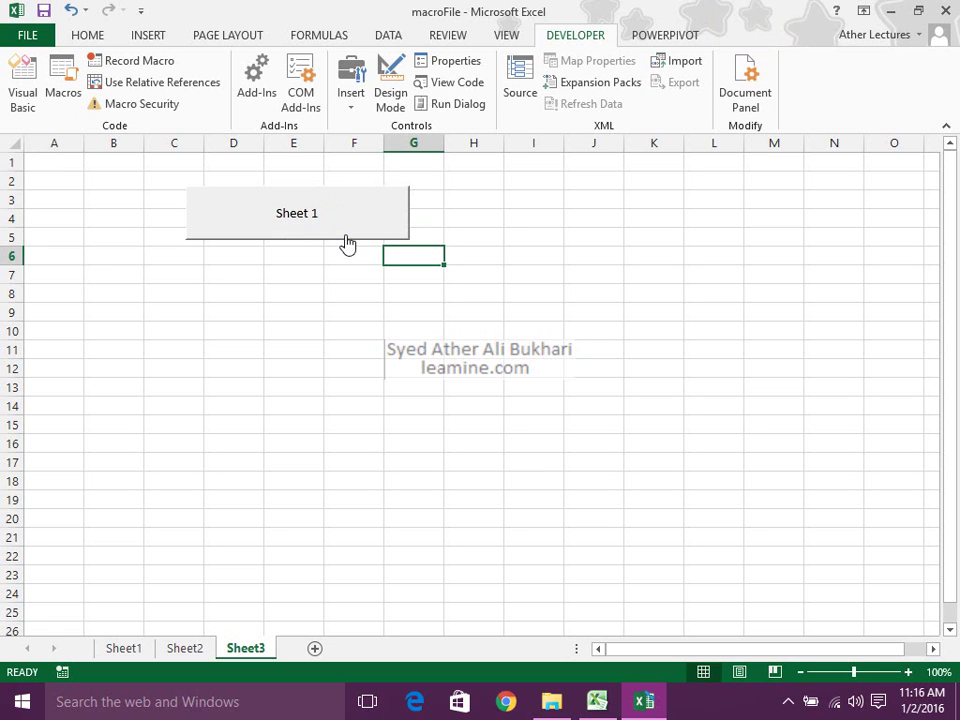
Step: Add a second form control button on Sheet3 over about C7:G9, below the first, and assign it to MacSheet2
{"action": "left_click", "coordinate": [351, 95]}
{"action": "left_click", "coordinate": [343, 144]}
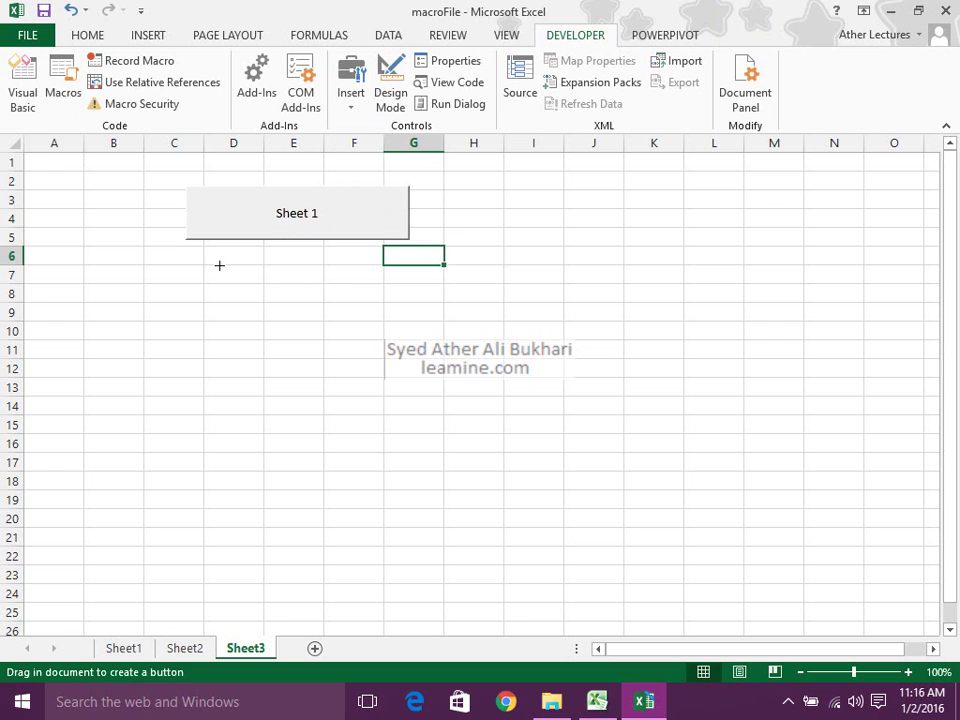
{"action": "left_click_drag", "start_coordinate": [193, 274], "coordinate": [377, 317]}
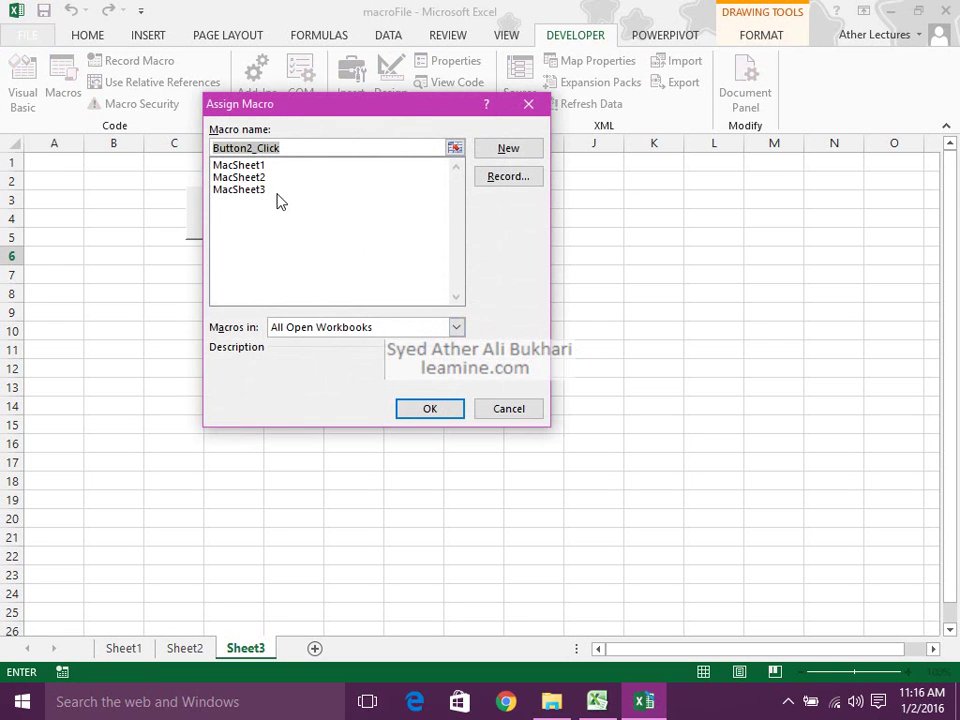
{"action": "left_click", "coordinate": [240, 177]}
{"action": "left_click", "coordinate": [445, 400]}
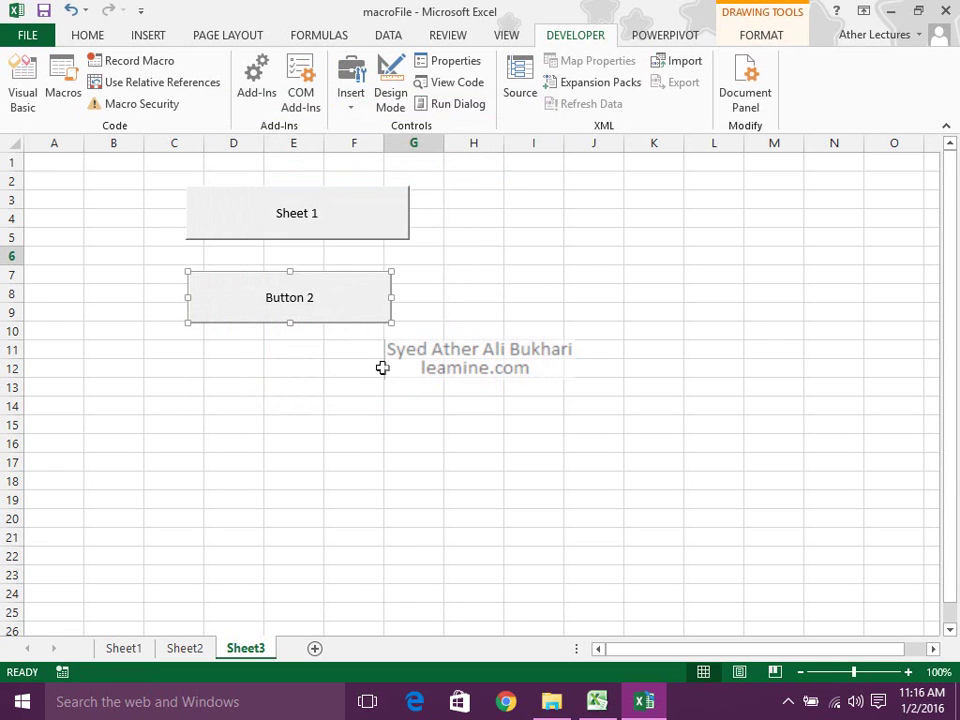
Step: Change the caption of the lower button on Sheet3 to "Sheet 2" and deselect it
{"action": "left_click", "coordinate": [305, 297]}
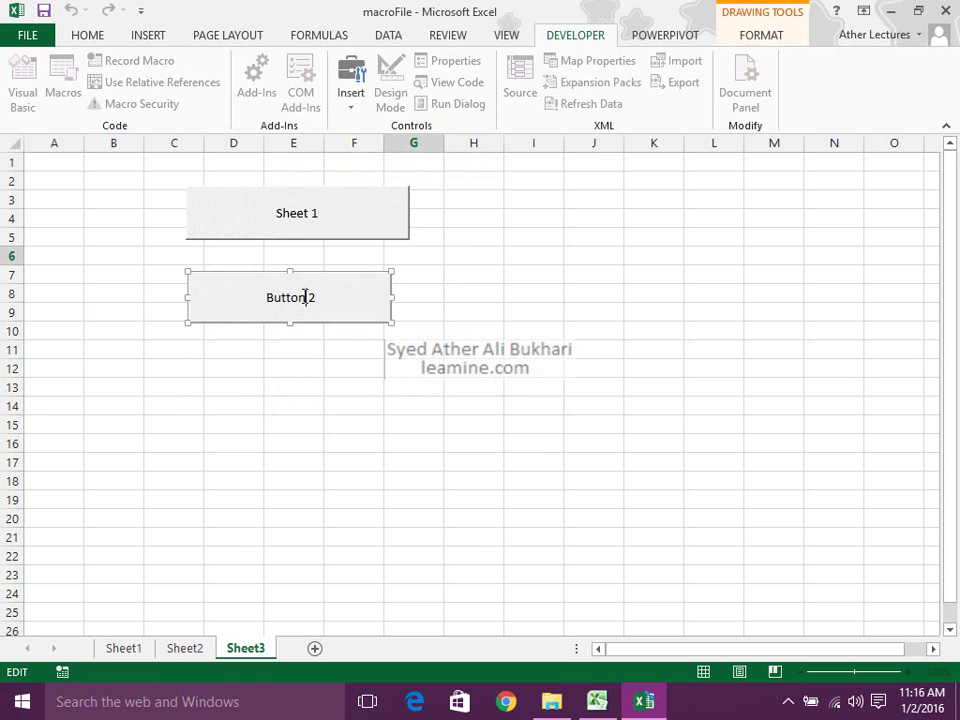
{"action": "left_click_drag", "start_coordinate": [305, 297], "coordinate": [264, 298]}
{"action": "type", "text": "Sheet"}
{"action": "left_click", "coordinate": [270, 387]}
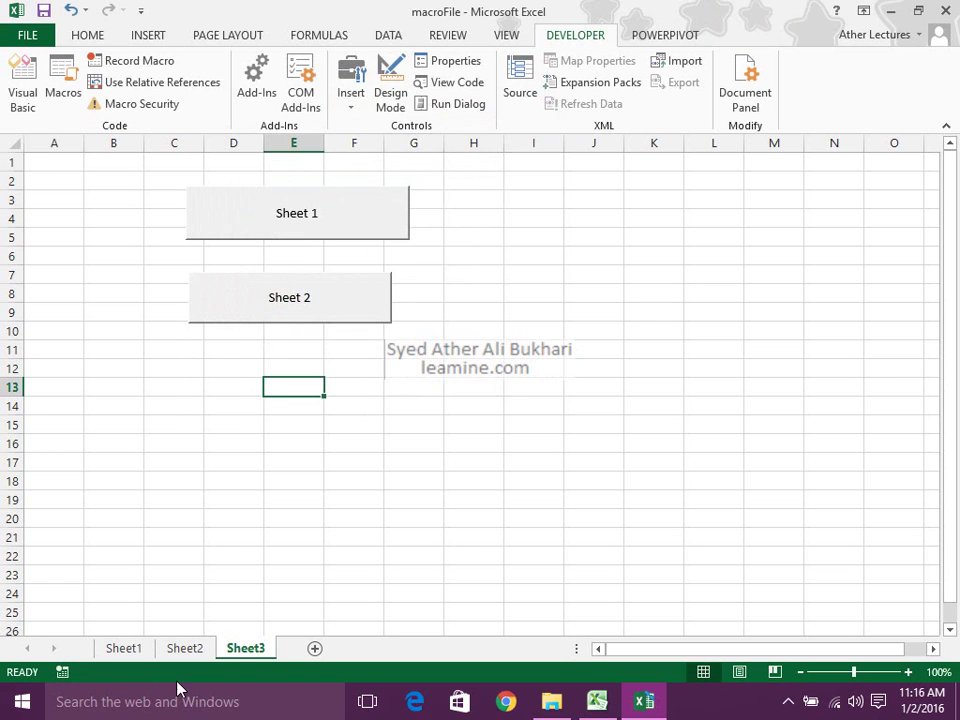
Step: Go to Sheet1 and add a form control button over about B5:D7, below the "Sheet 2" button, assigned to MacSheet3
{"action": "left_click", "coordinate": [123, 648]}
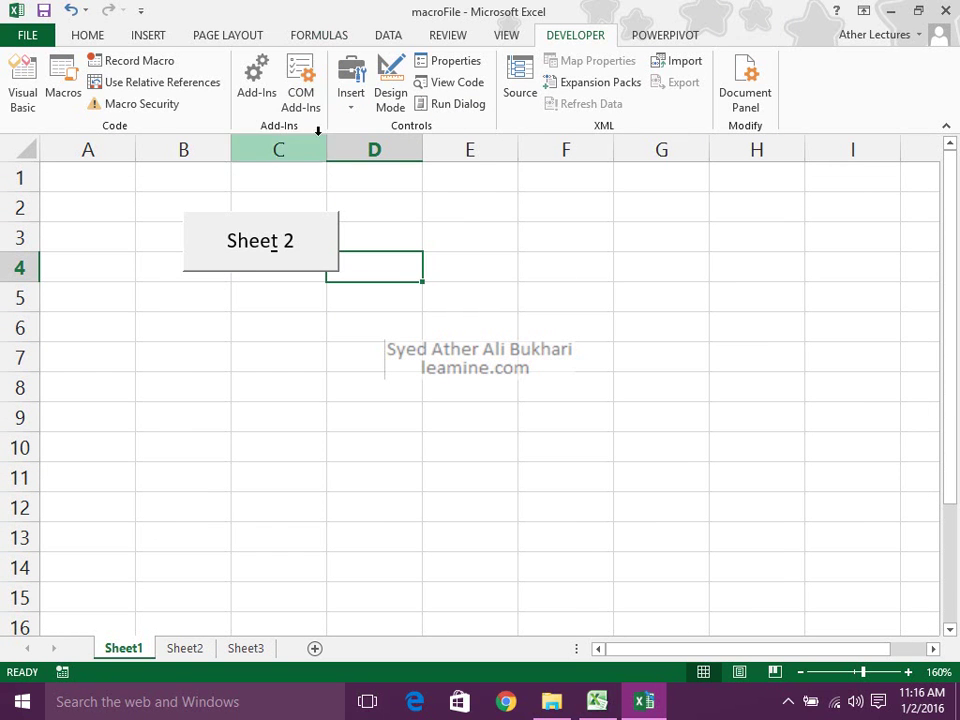
{"action": "left_click", "coordinate": [351, 97]}
{"action": "left_click", "coordinate": [344, 150]}
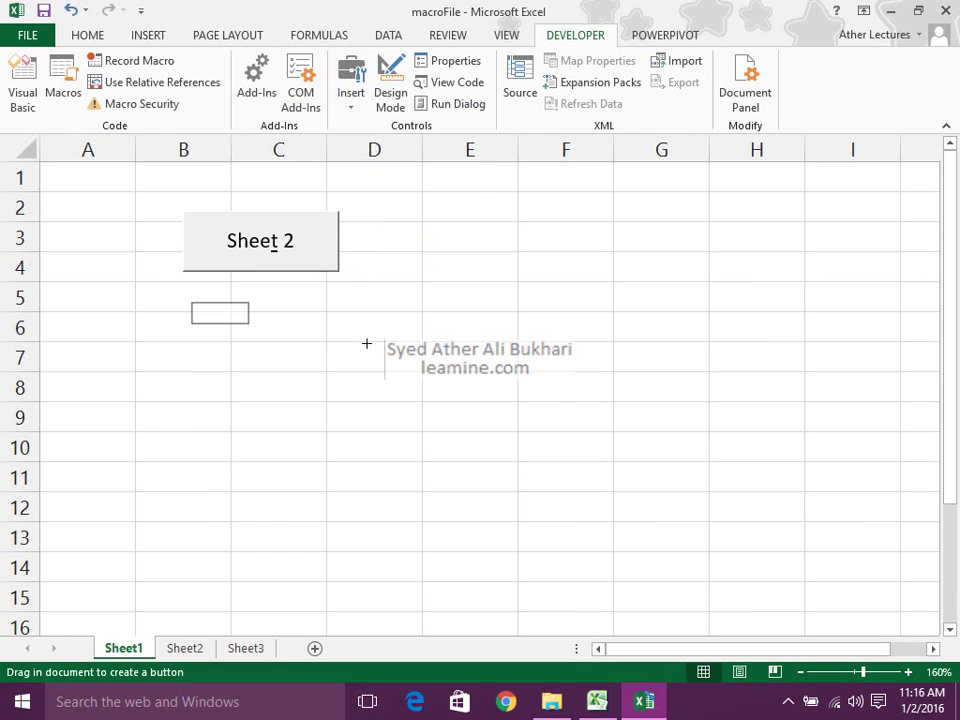
{"action": "left_click", "coordinate": [249, 321]}
{"action": "left_click", "coordinate": [255, 191]}
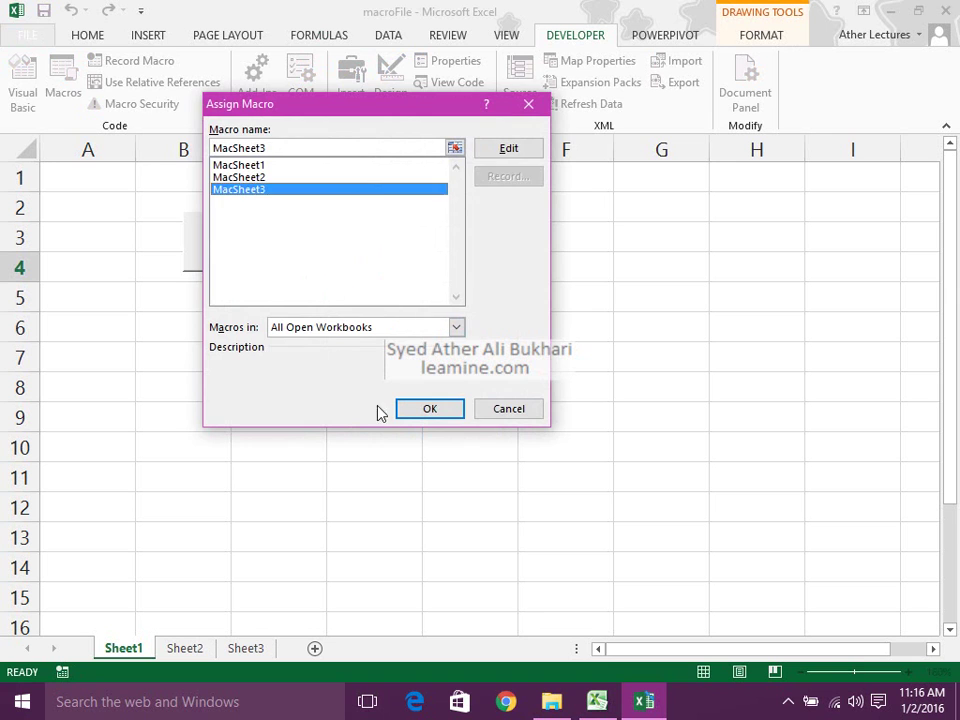
{"action": "left_click", "coordinate": [402, 406]}
Step: Change the caption of the new lower button on Sheet1 to "Sheet 3" and deselect it
{"action": "left_click", "coordinate": [310, 326]}
{"action": "key", "text": "ctrl+a"}
{"action": "key", "text": "Delete"}
{"action": "type", "text": "Shee"}
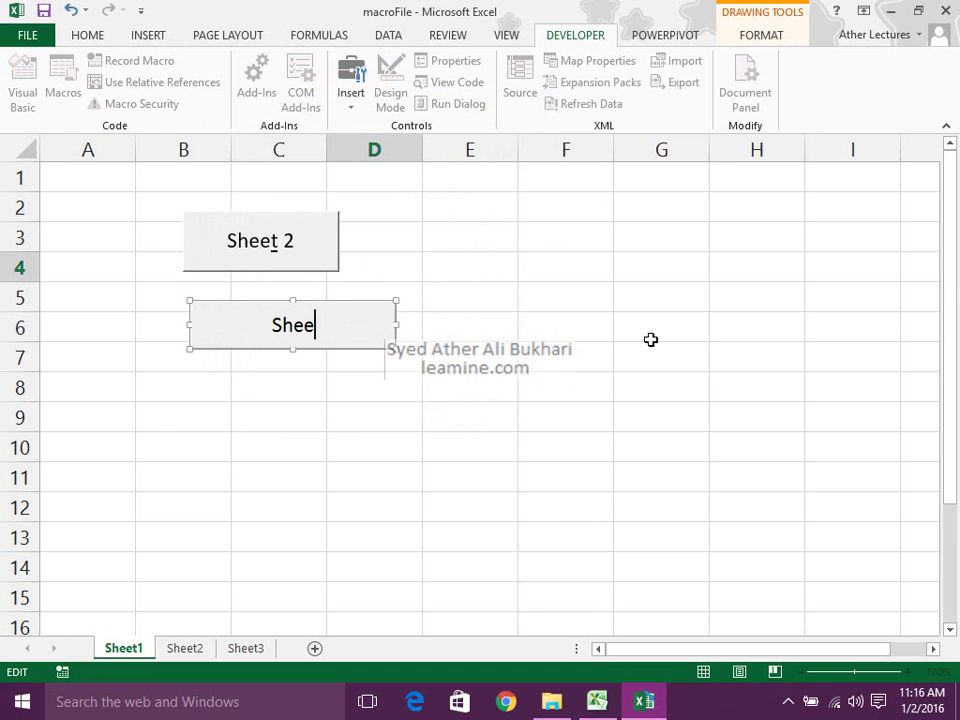
{"action": "type", "text": "t 3"}
{"action": "left_click", "coordinate": [655, 336]}
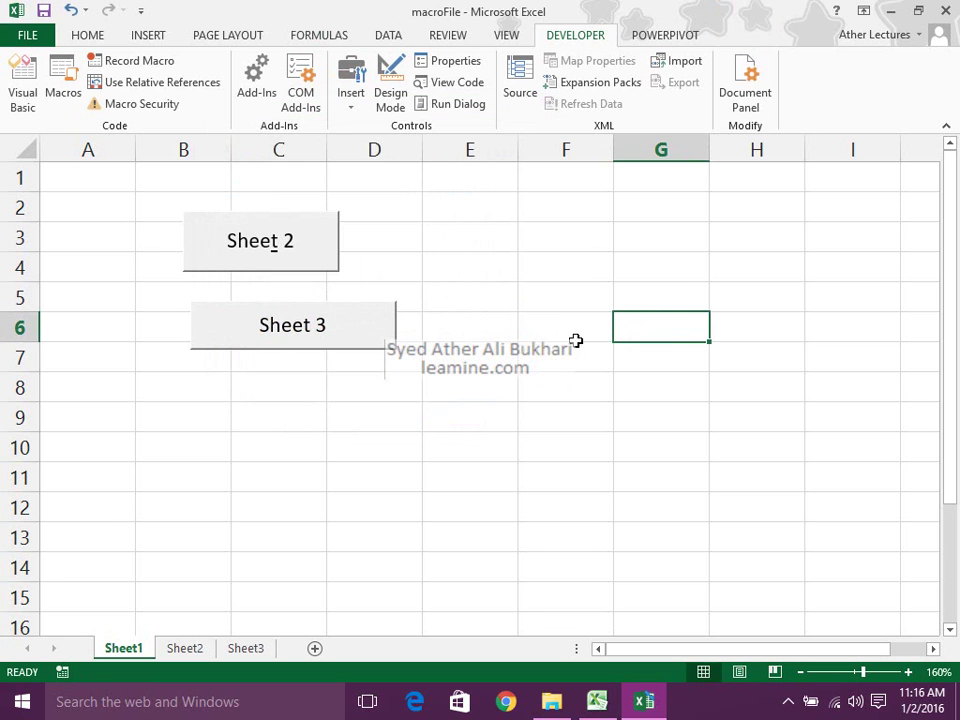
Step: Test the navigation buttons by switching between Sheet1, Sheet2 and Sheet3 in a reduced window, ending on Sheet1 with the window maximized
{"action": "left_click", "coordinate": [229, 246]}
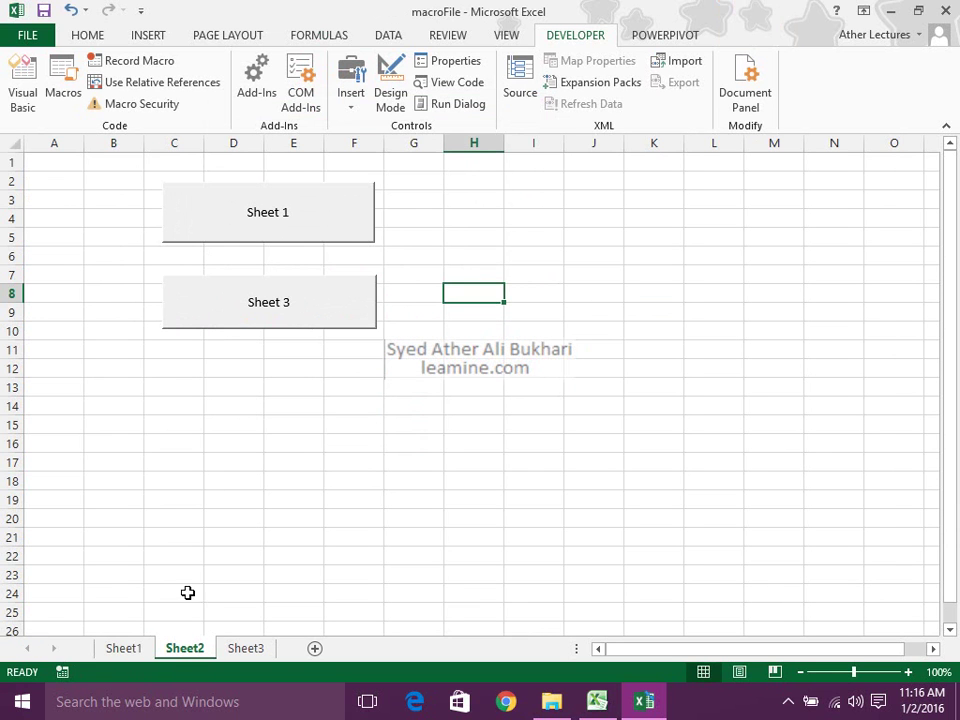
{"action": "double_click", "coordinate": [360, 8]}
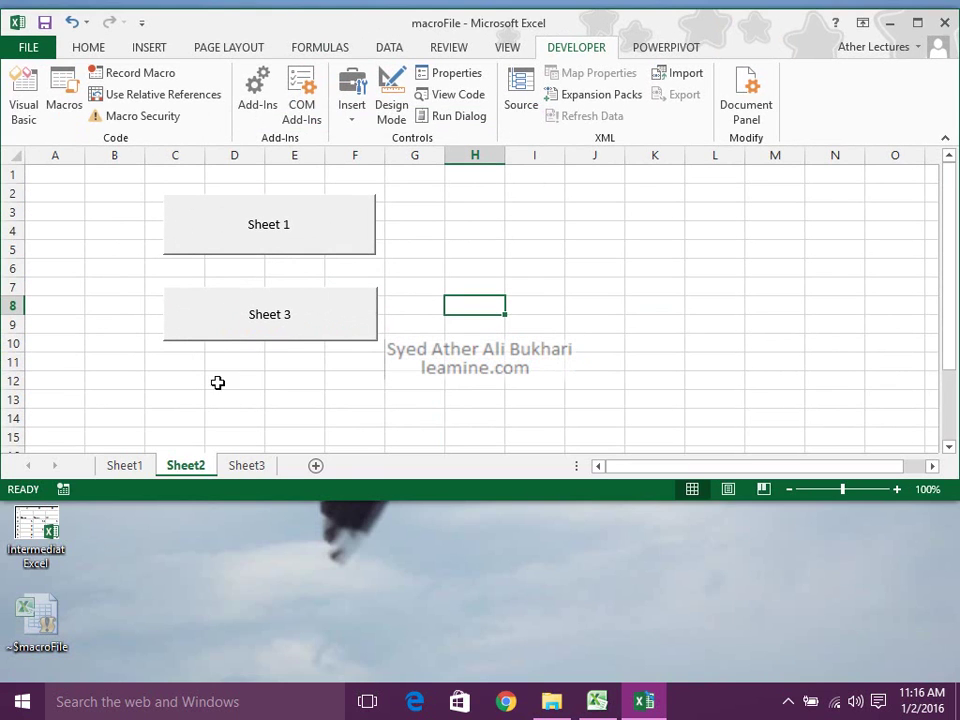
{"action": "left_click", "coordinate": [295, 316]}
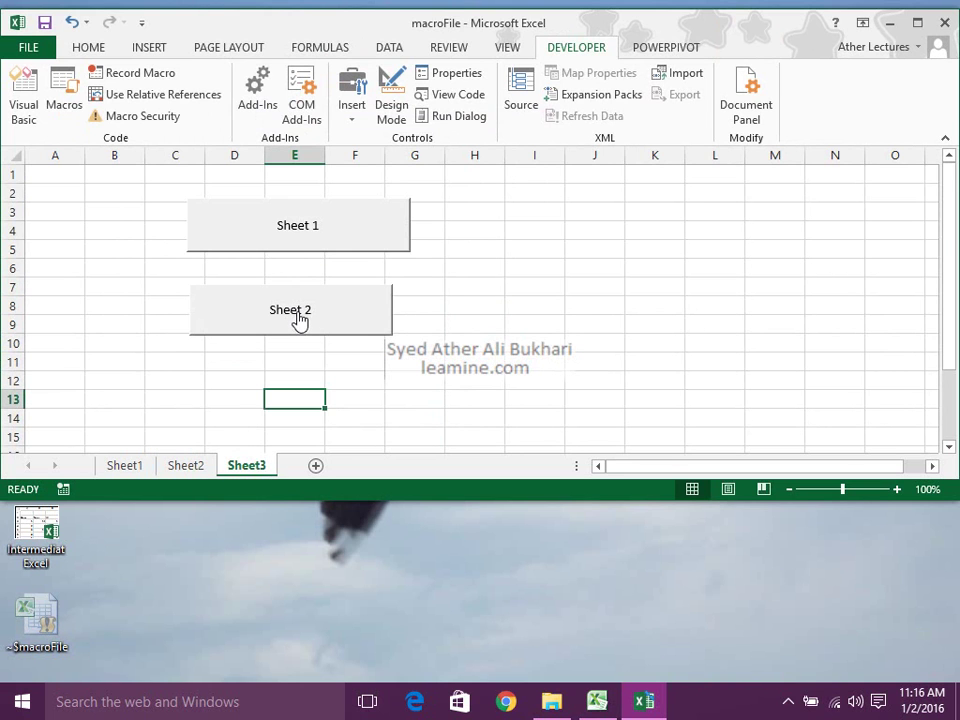
{"action": "left_click", "coordinate": [304, 236]}
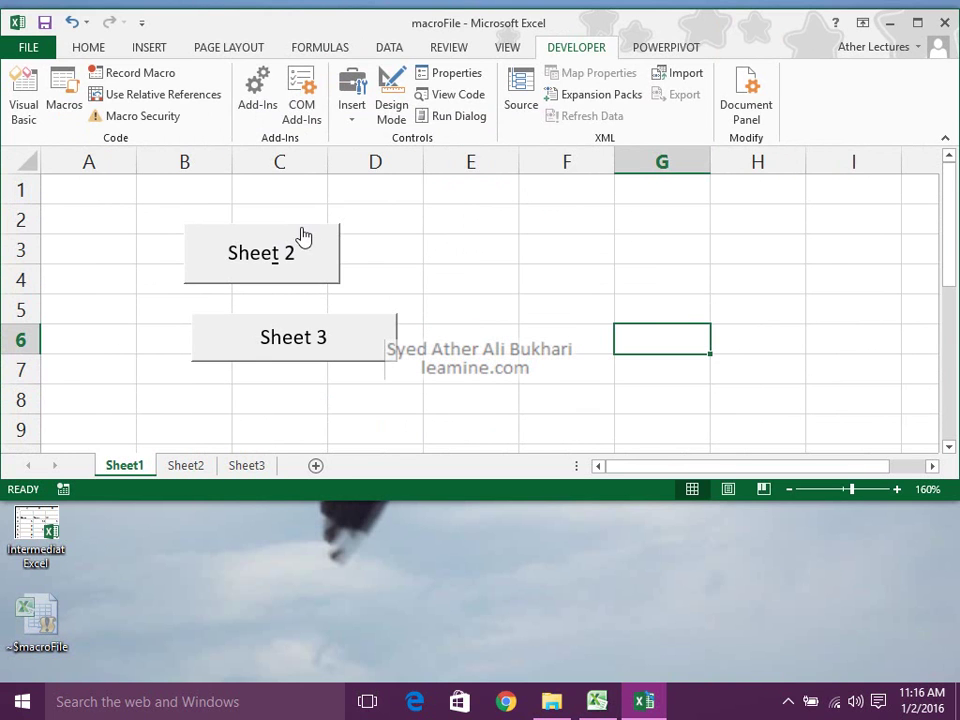
{"action": "left_click", "coordinate": [296, 253]}
{"action": "left_click", "coordinate": [296, 298]}
{"action": "left_click", "coordinate": [297, 245]}
{"action": "double_click", "coordinate": [364, 27]}
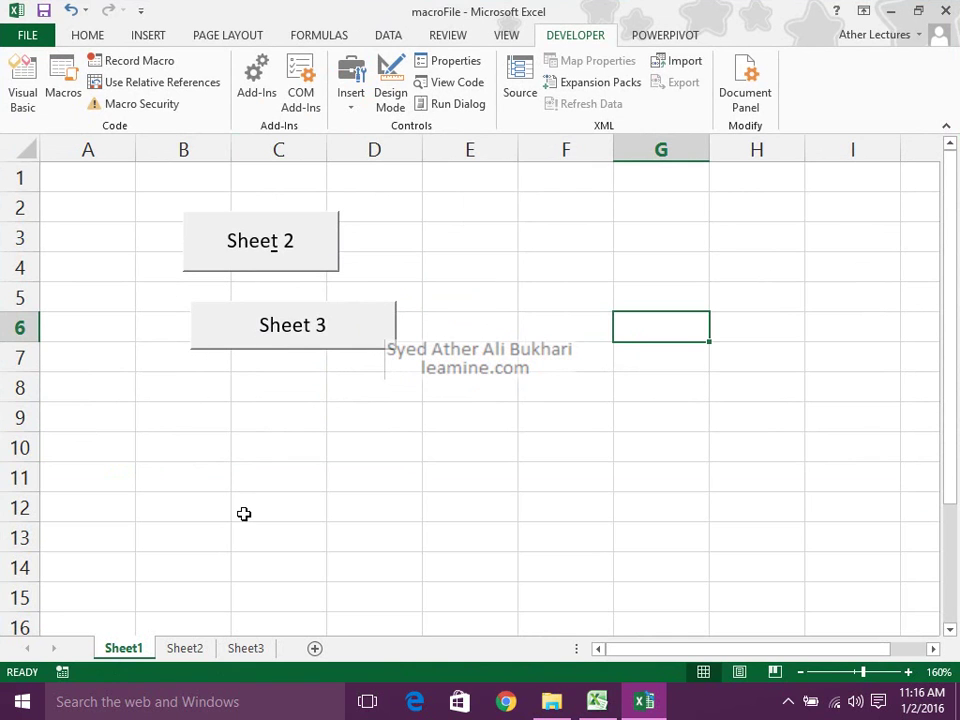
Step: Add a new worksheet, move it after Sheet3 and select its cell B2
{"action": "left_click", "coordinate": [314, 649]}
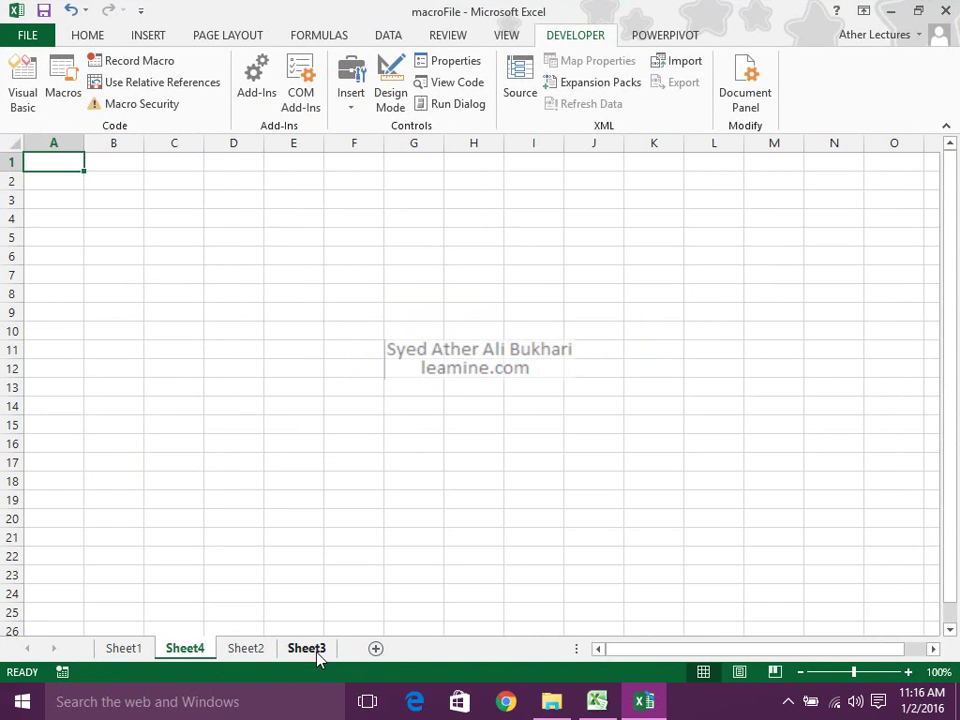
{"action": "left_click_drag", "start_coordinate": [193, 652], "coordinate": [335, 648]}
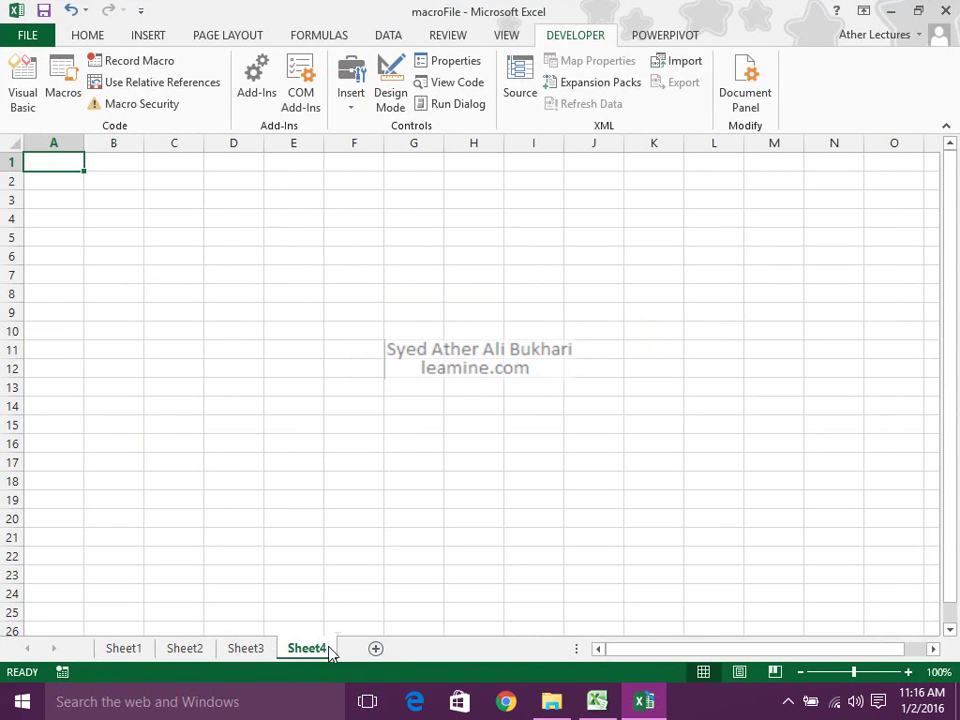
{"action": "left_click_drag", "start_coordinate": [118, 181], "coordinate": [316, 285]}
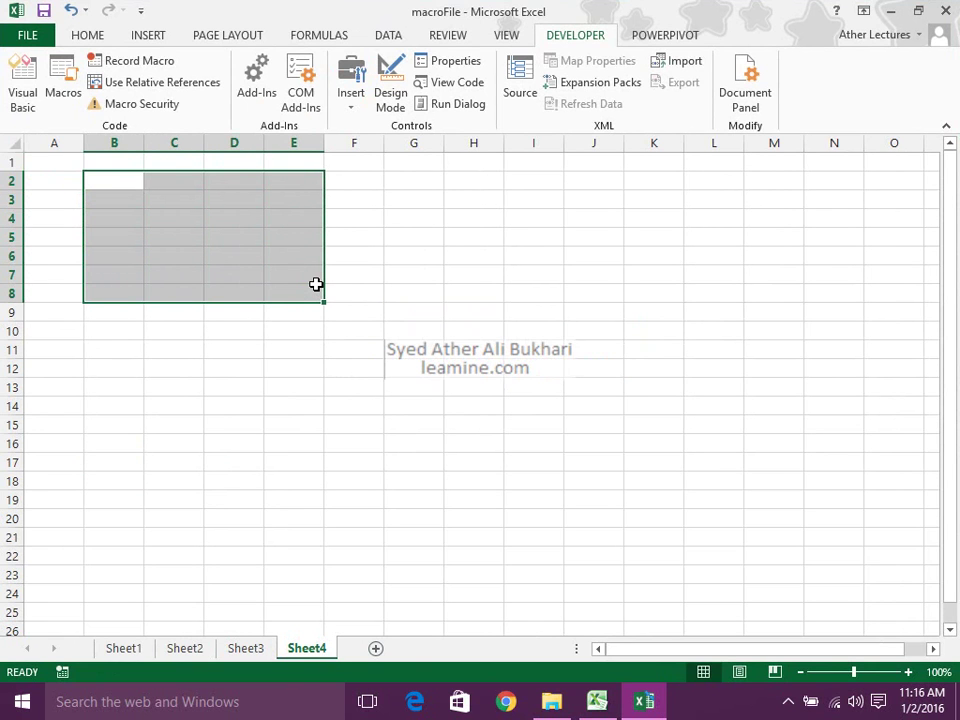
{"action": "left_click", "coordinate": [304, 270]}
{"action": "left_click", "coordinate": [108, 183]}
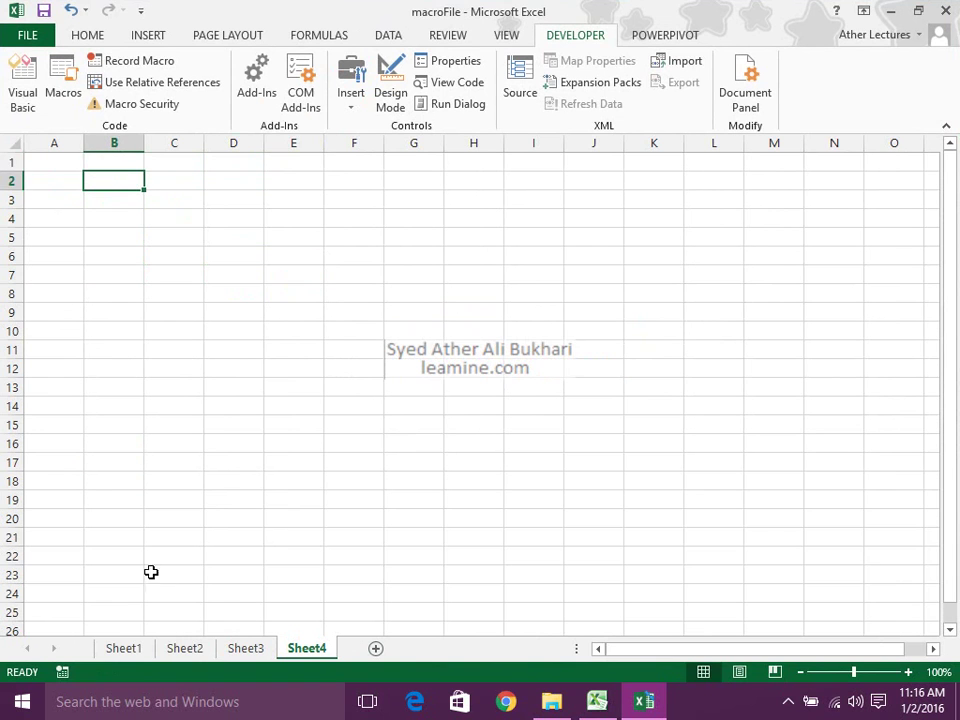
Step: Try to start recording a macro named MacRed stored in this workbook, and select the range B2:E6 on Sheet4
{"action": "left_click", "coordinate": [62, 672]}
{"action": "type", "text": "MacRed"}
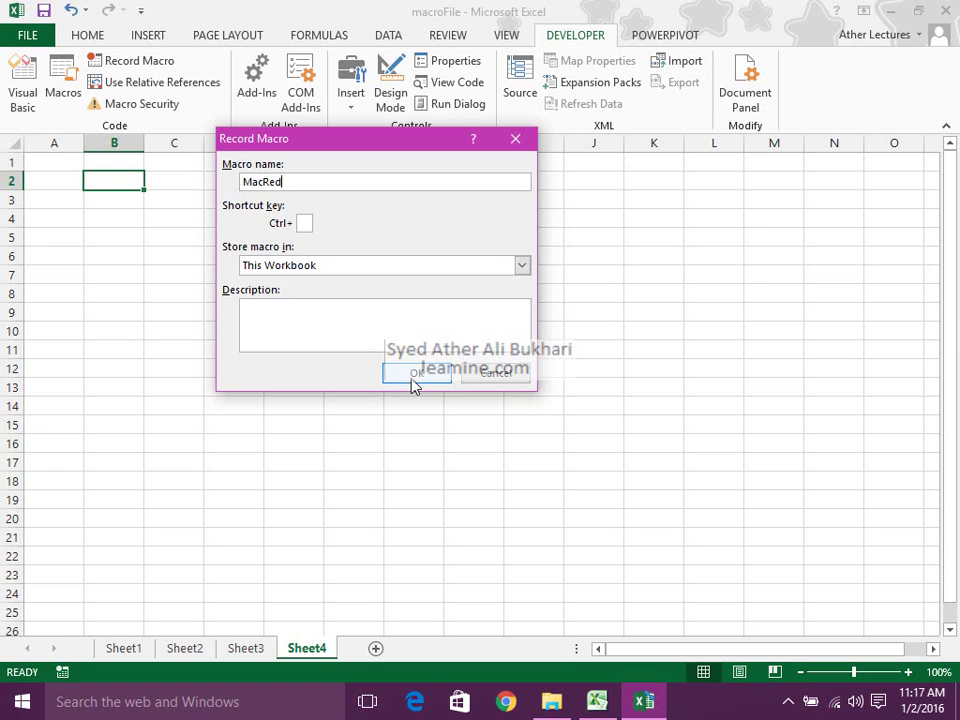
{"action": "left_click", "coordinate": [415, 375]}
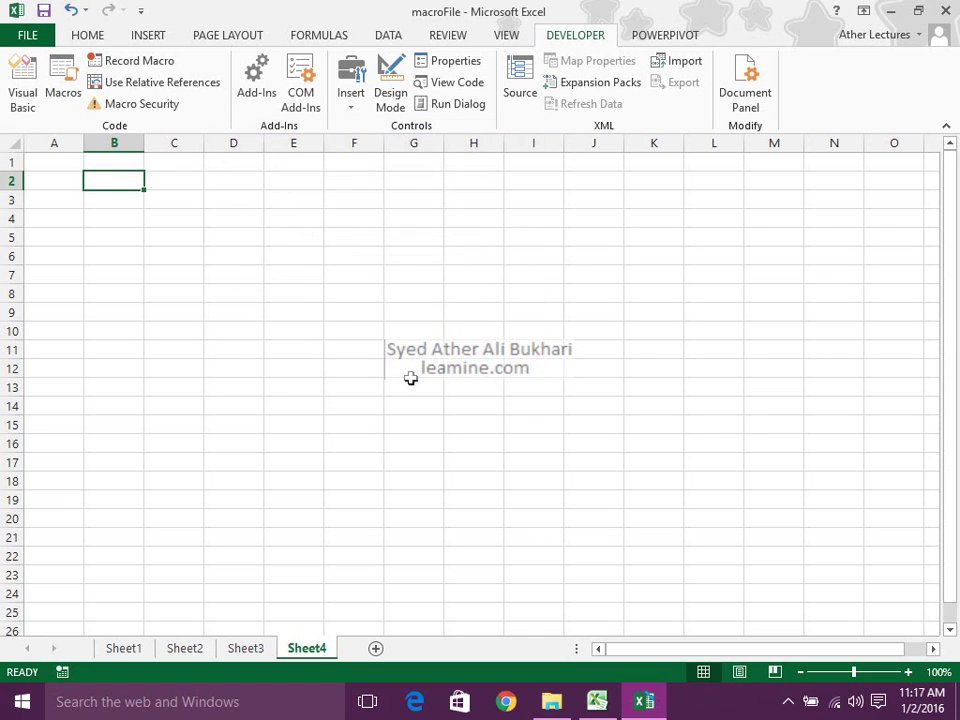
{"action": "left_click_drag", "start_coordinate": [114, 176], "coordinate": [269, 261]}
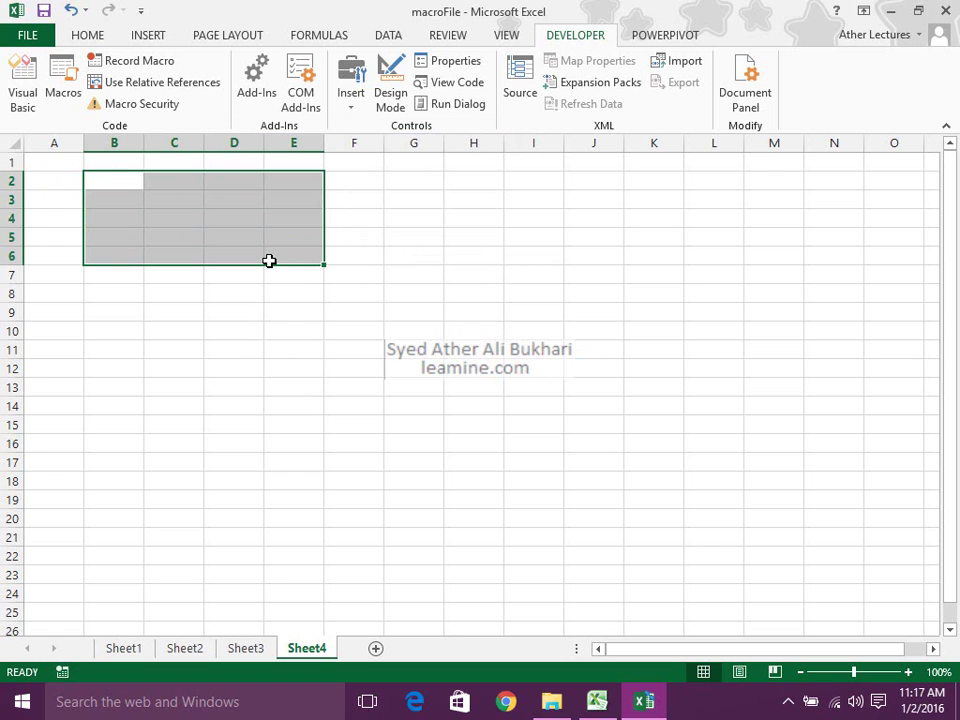
{"action": "left_click", "coordinate": [788, 703]}
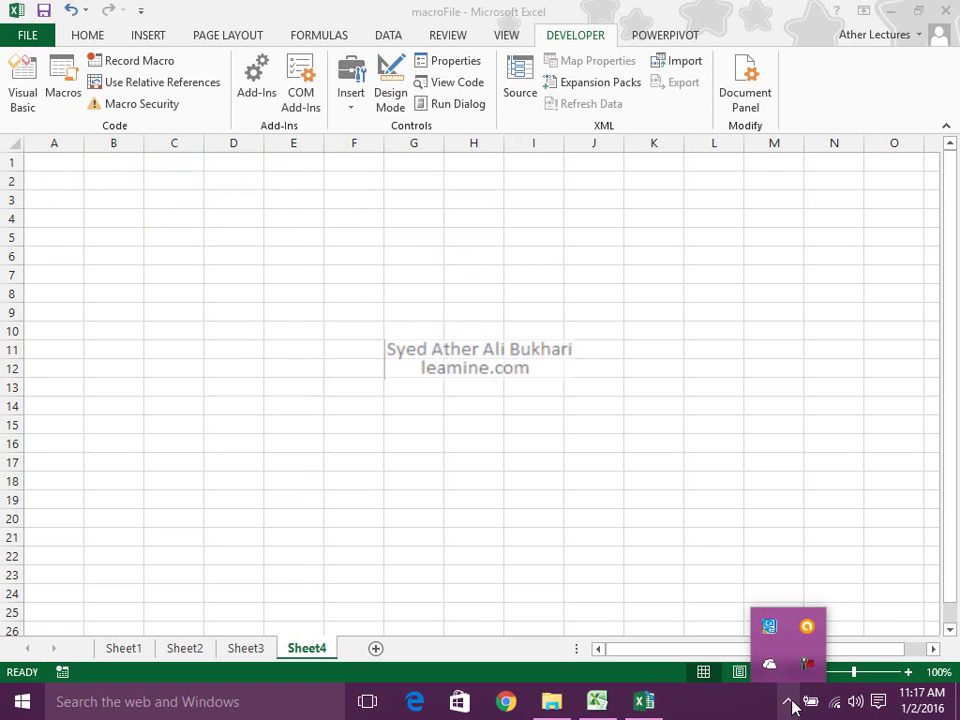
{"action": "left_click", "coordinate": [807, 665]}
{"action": "left_click", "coordinate": [864, 619]}
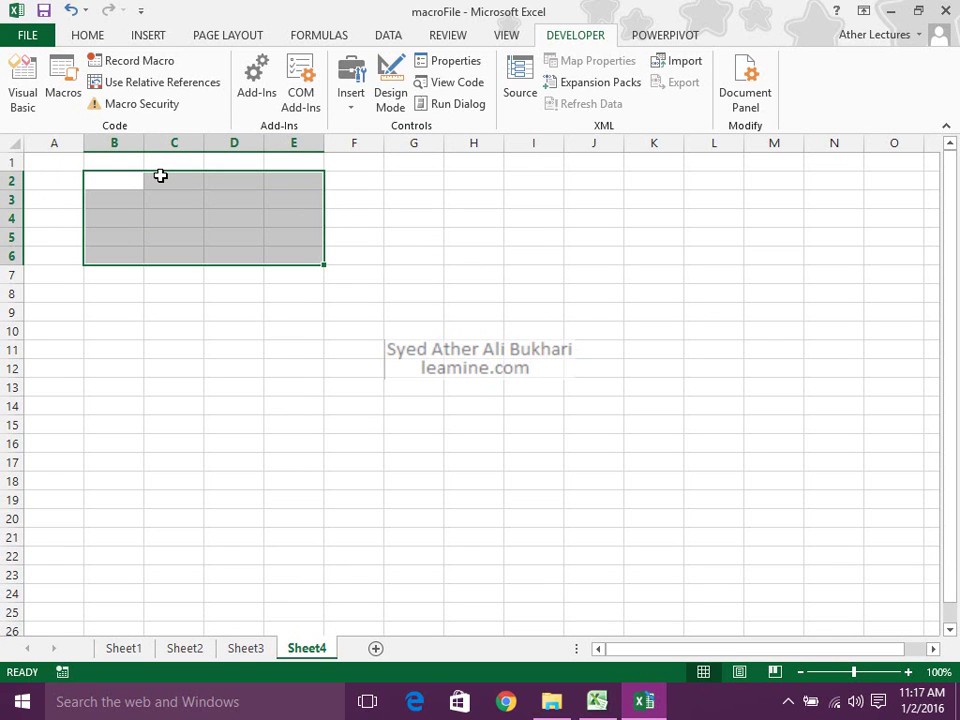
Step: Record a macro named MacRed in this workbook that fills the selected range B2:E6 with standard red, and stop recording
{"action": "left_click", "coordinate": [131, 60]}
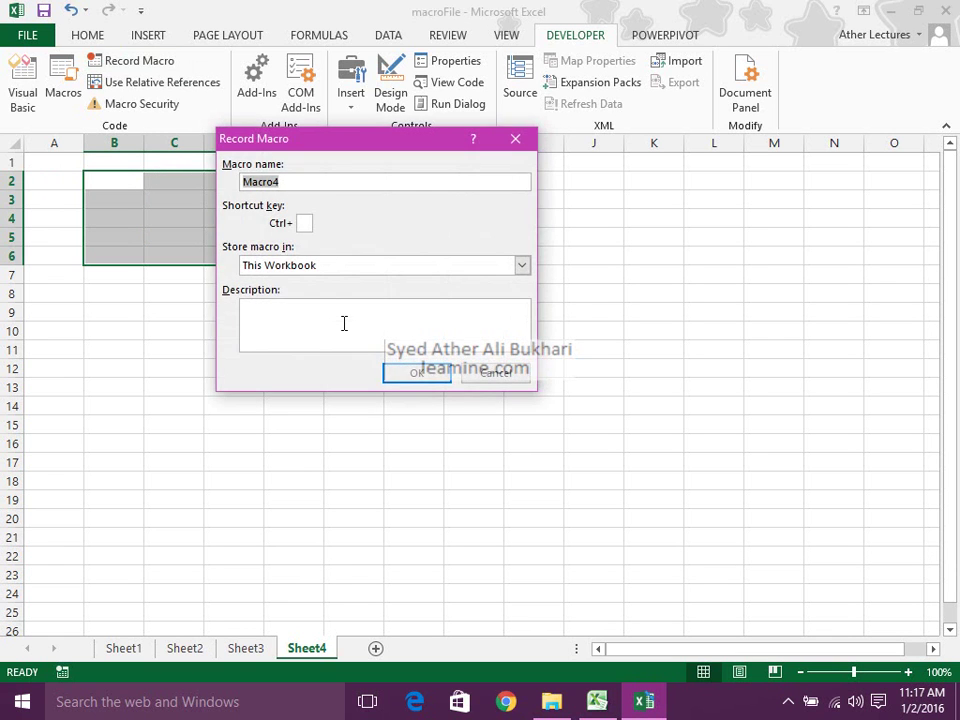
{"action": "type", "text": "M"}
{"action": "left_click", "coordinate": [400, 369]}
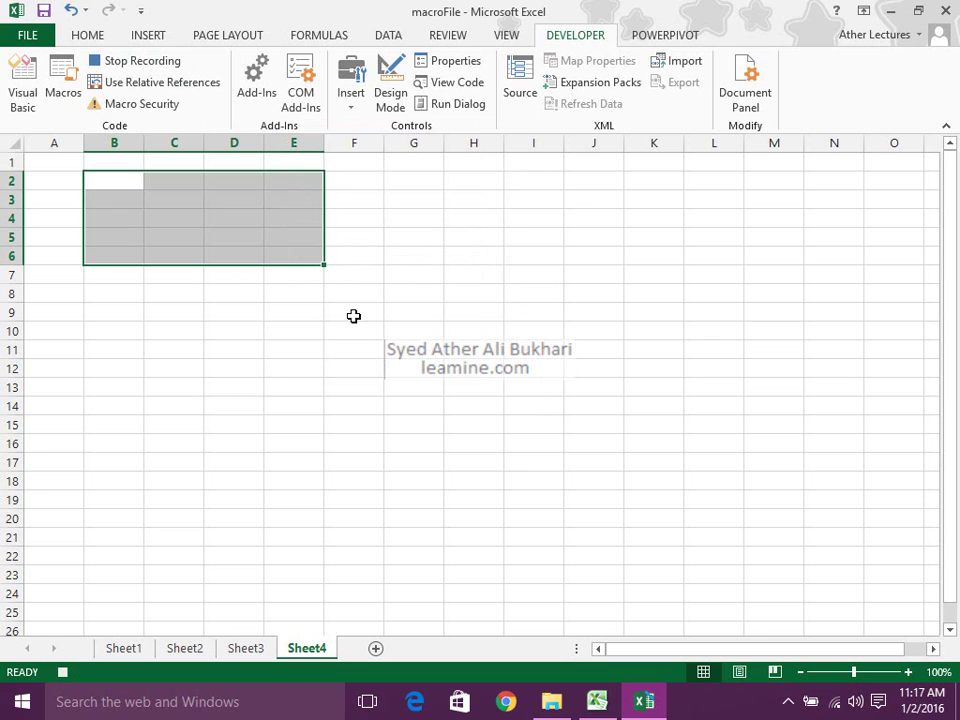
{"action": "left_click", "coordinate": [86, 36]}
{"action": "left_click", "coordinate": [230, 97]}
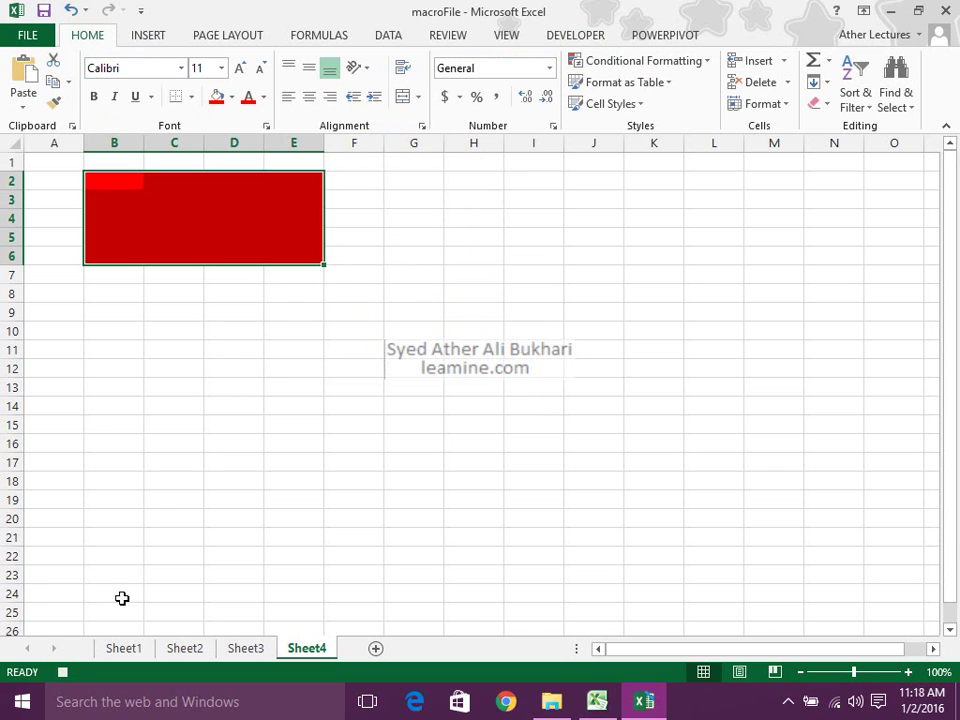
{"action": "left_click", "coordinate": [62, 673]}
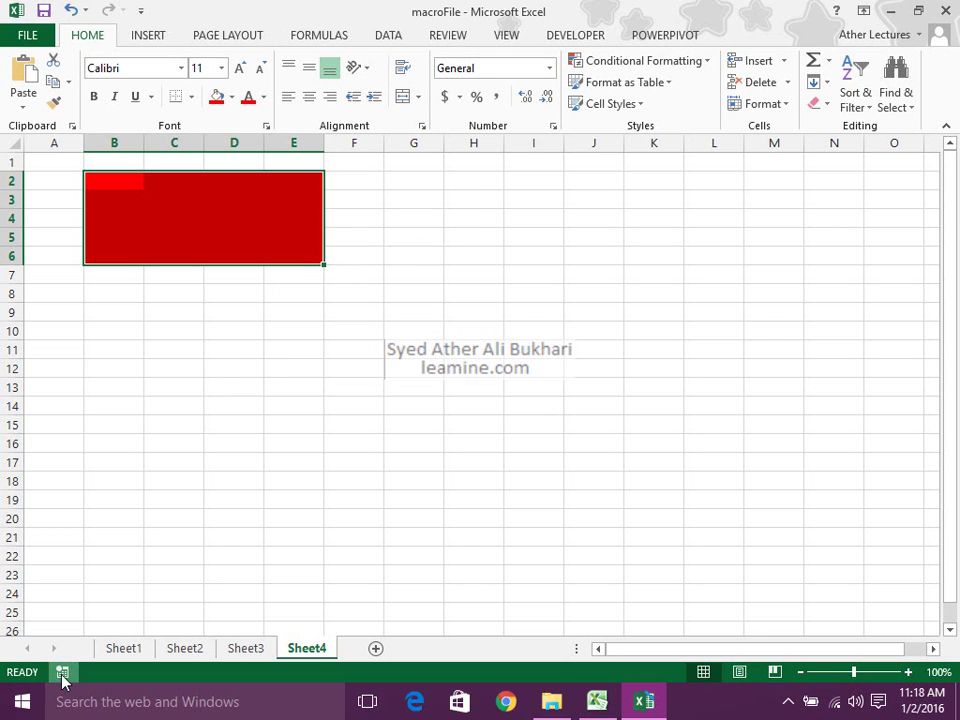
Step: Record a macro named MacBlue that fills the selected range with the light blue theme color, and stop recording
{"action": "left_click", "coordinate": [62, 675]}
{"action": "type", "text": "Mac"}
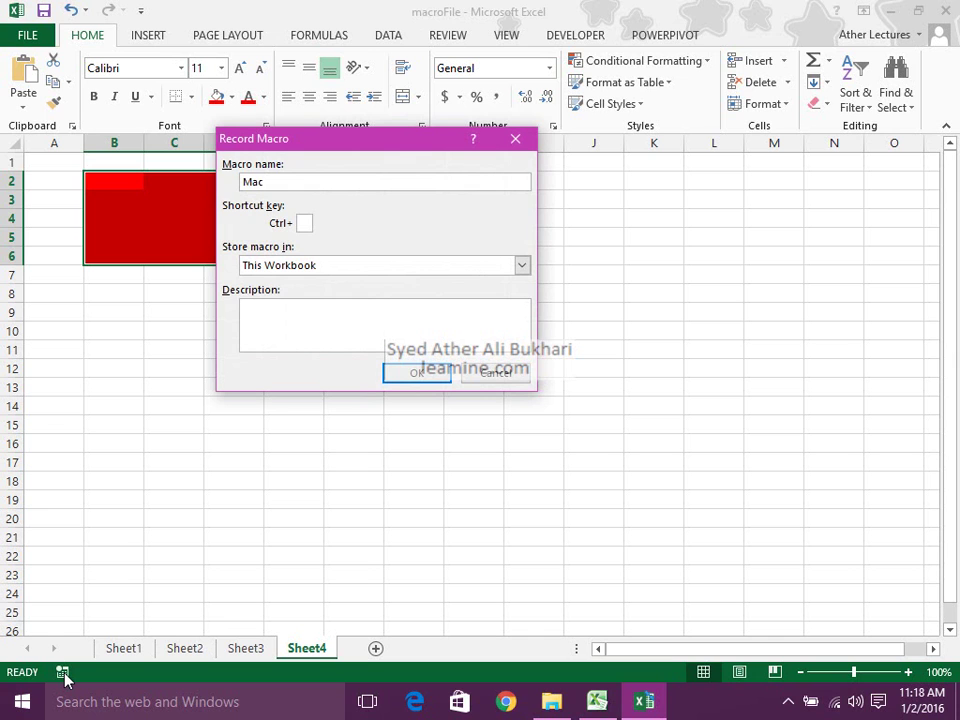
{"action": "type", "text": "Blue"}
{"action": "left_click", "coordinate": [416, 372]}
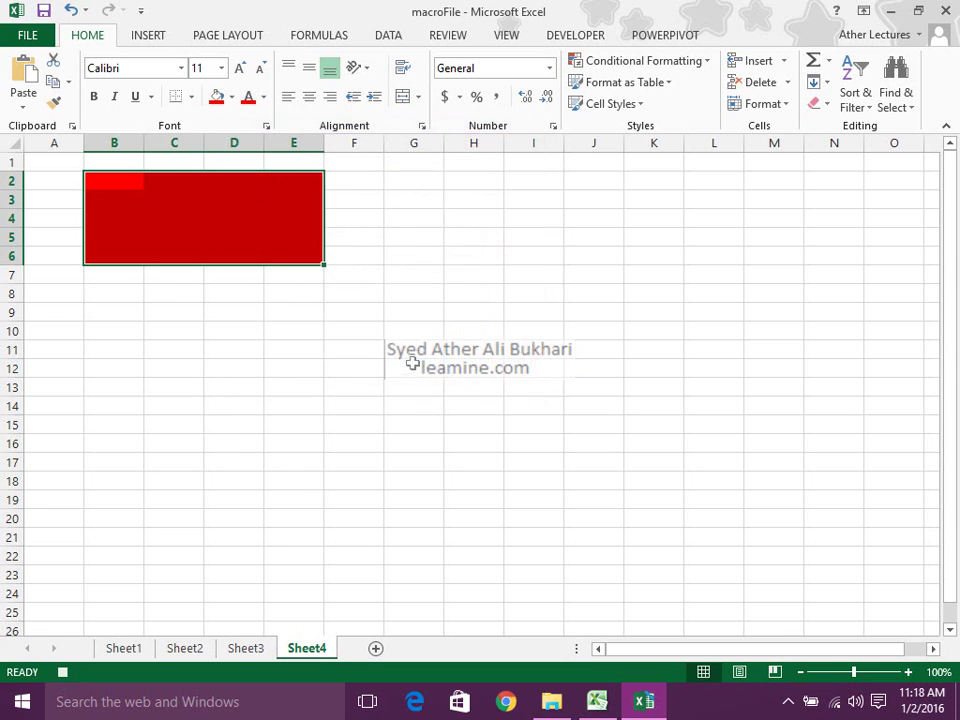
{"action": "left_click", "coordinate": [231, 98]}
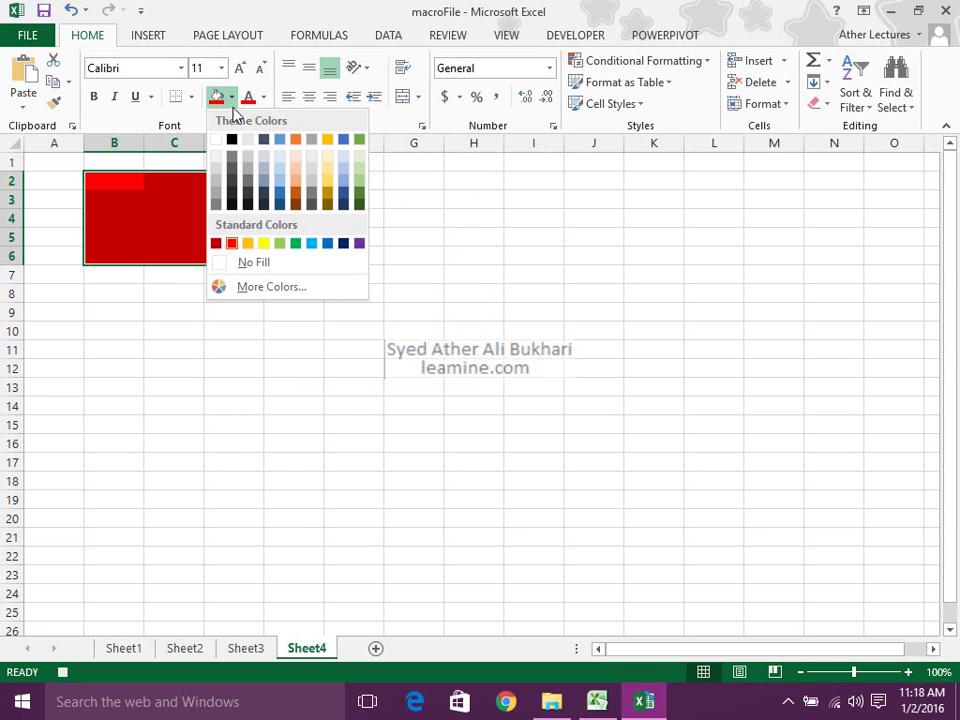
{"action": "left_click", "coordinate": [279, 141]}
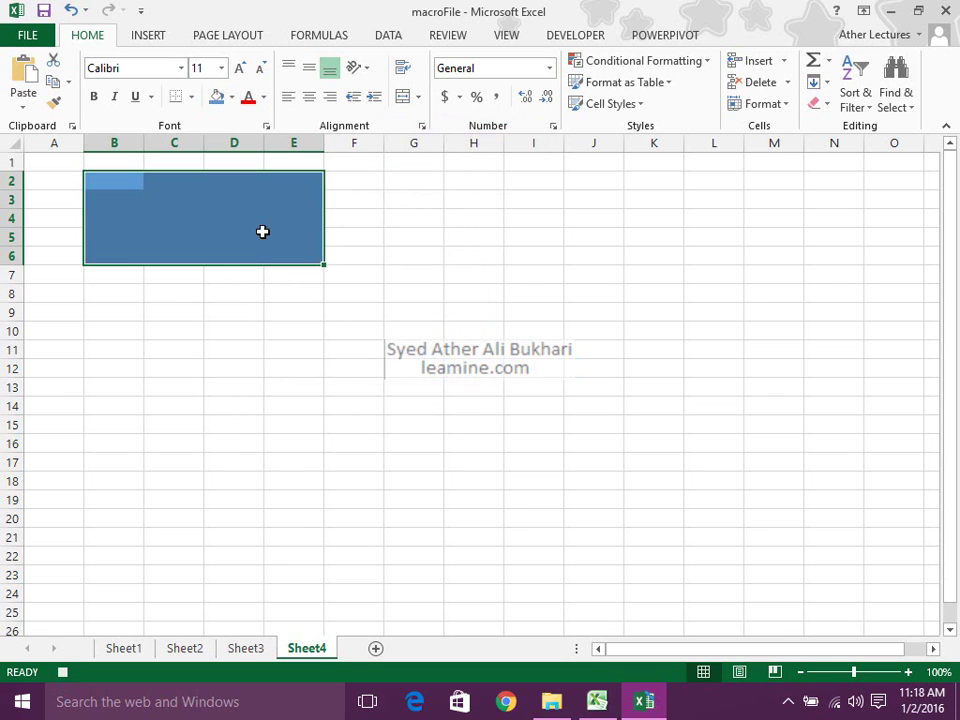
{"action": "left_click", "coordinate": [64, 674]}
Step: Record a macro named MacYellow that fills the selected range with standard yellow, stop recording and deselect the range
{"action": "left_click", "coordinate": [64, 674]}
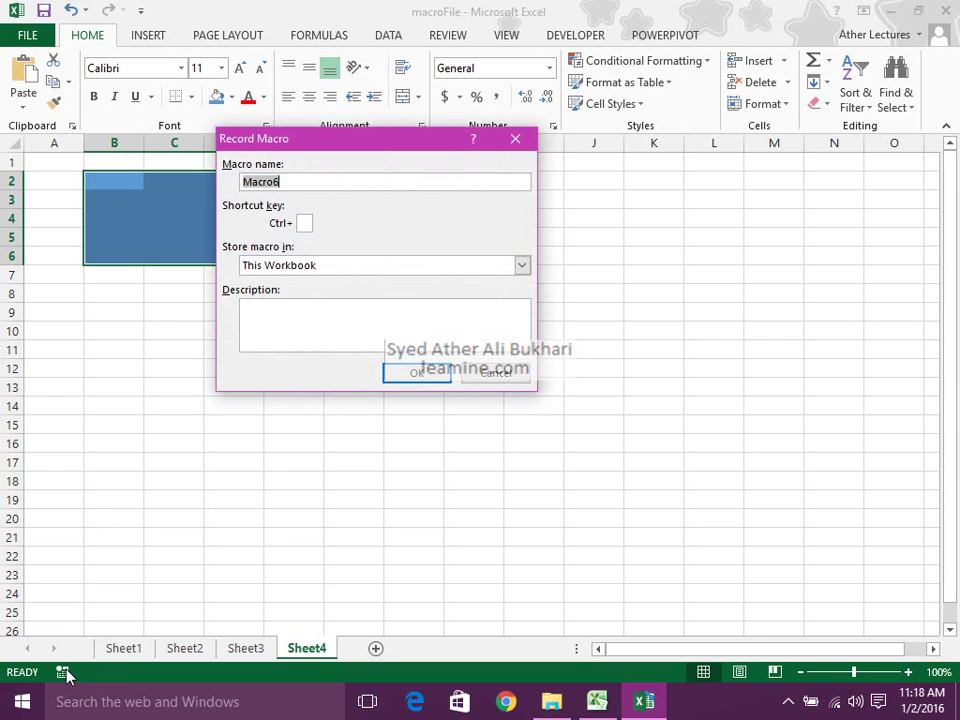
{"action": "type", "text": "MacYellow"}
{"action": "left_click", "coordinate": [395, 372]}
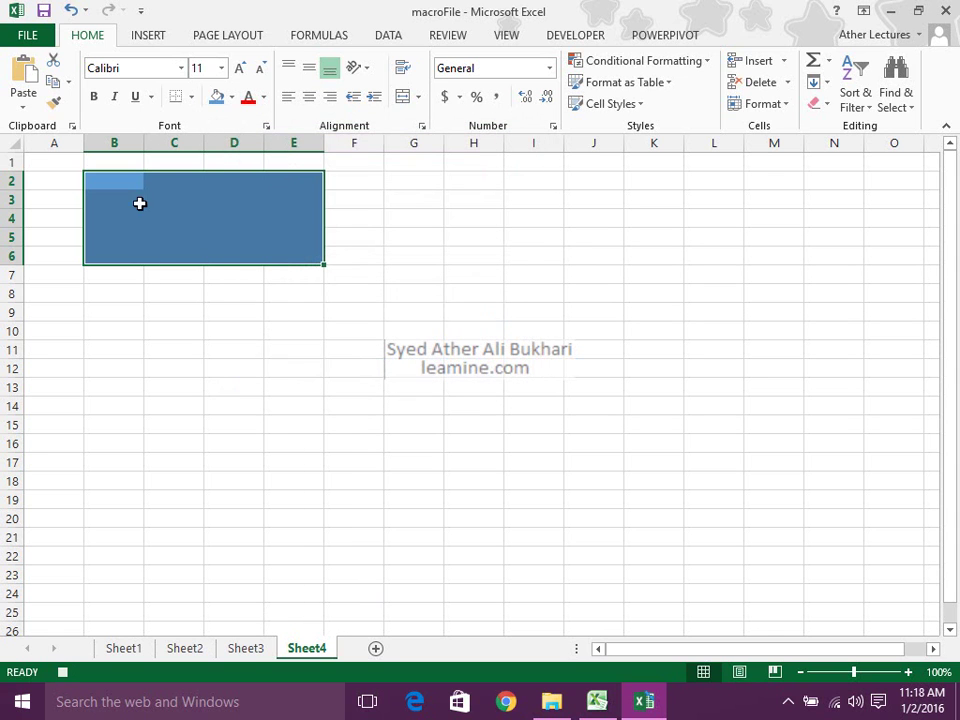
{"action": "left_click", "coordinate": [231, 97]}
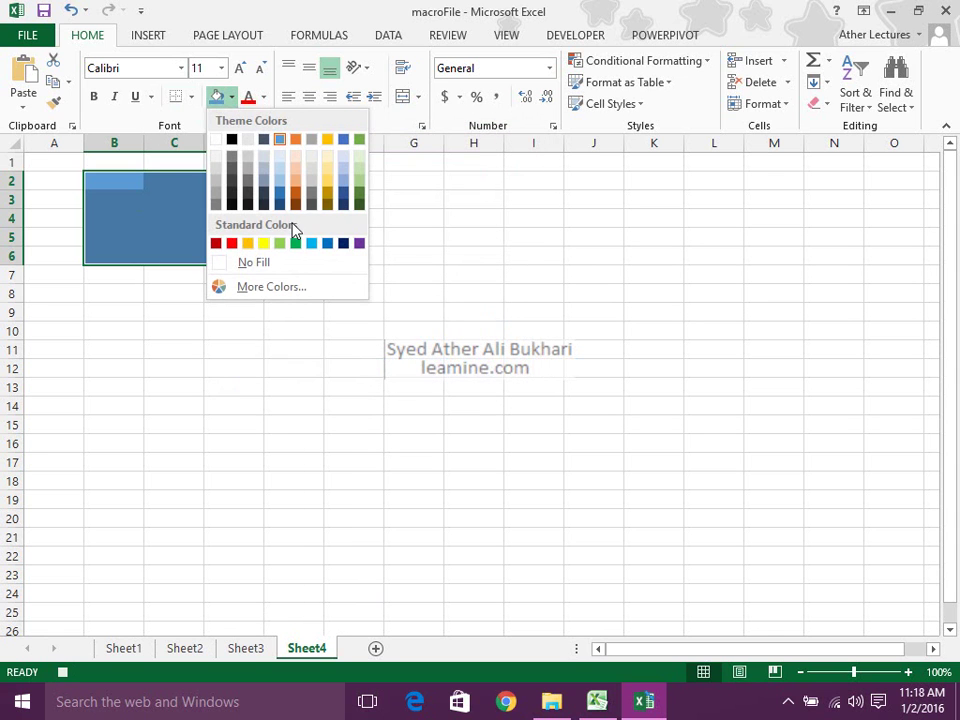
{"action": "left_click", "coordinate": [263, 243]}
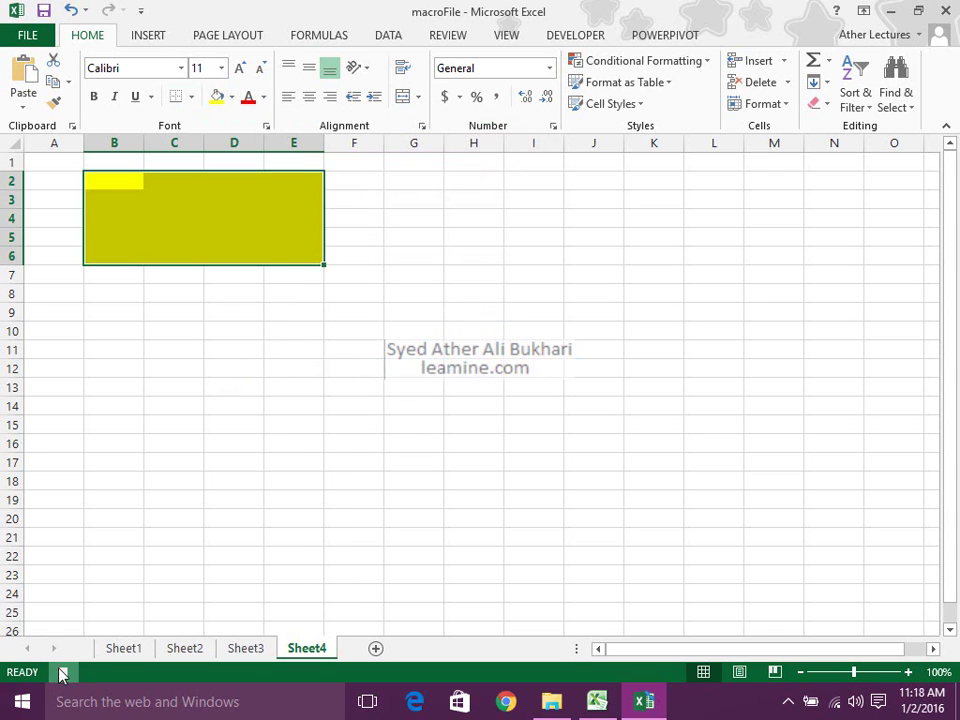
{"action": "left_click", "coordinate": [281, 465]}
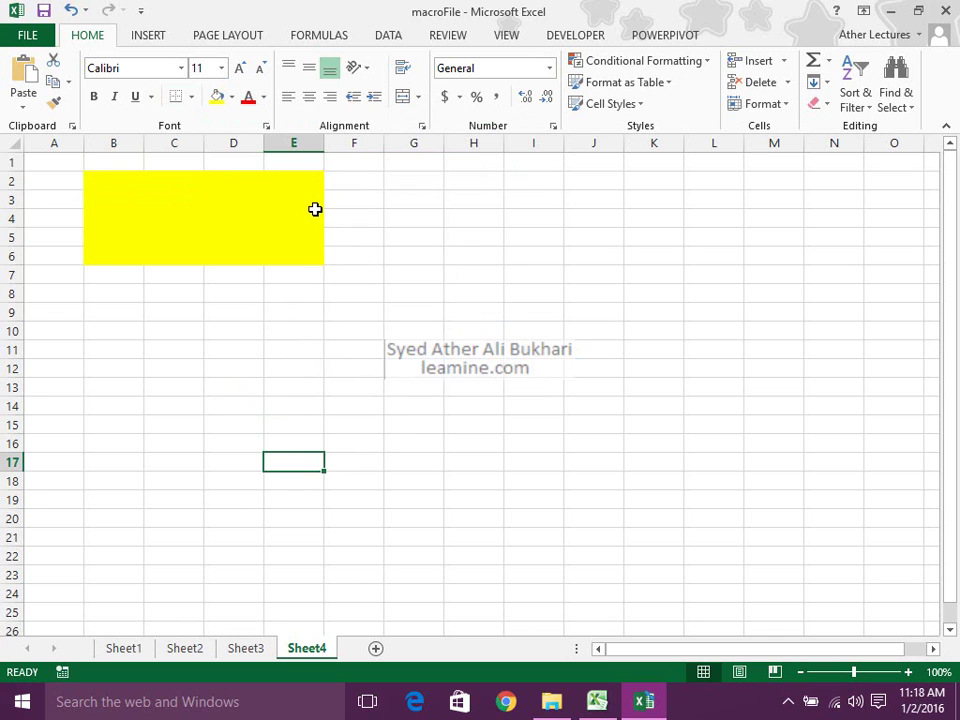
{"action": "left_click", "coordinate": [606, 183]}
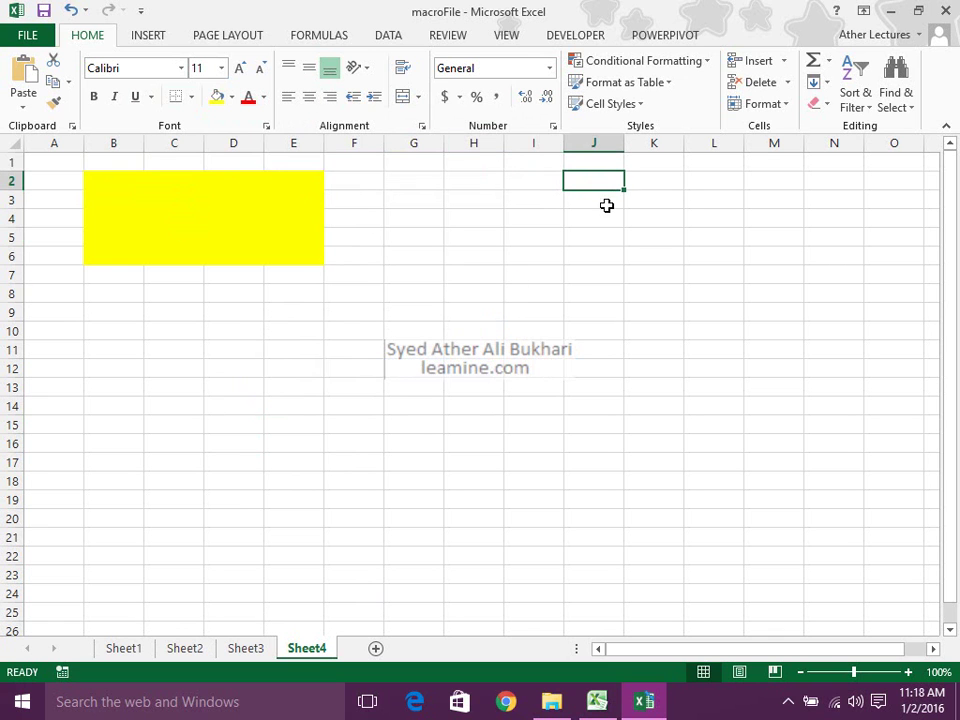
Step: Add a new worksheet after Sheet4 and draw a form control button over about B5:E7, assigned to the MacRed macro
{"action": "left_click", "coordinate": [376, 649]}
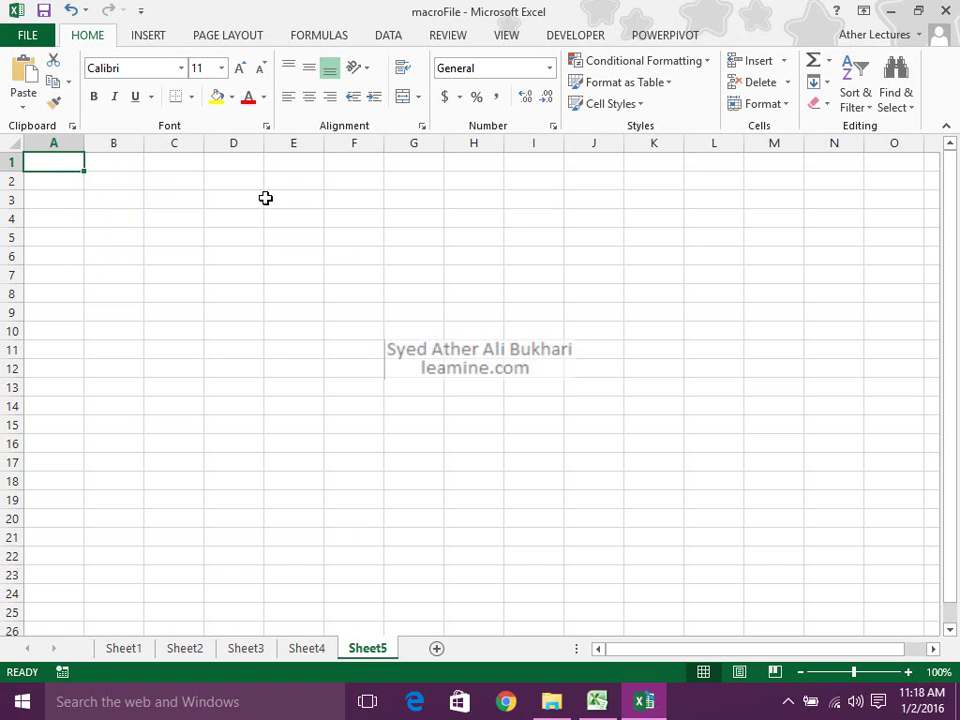
{"action": "left_click", "coordinate": [663, 36]}
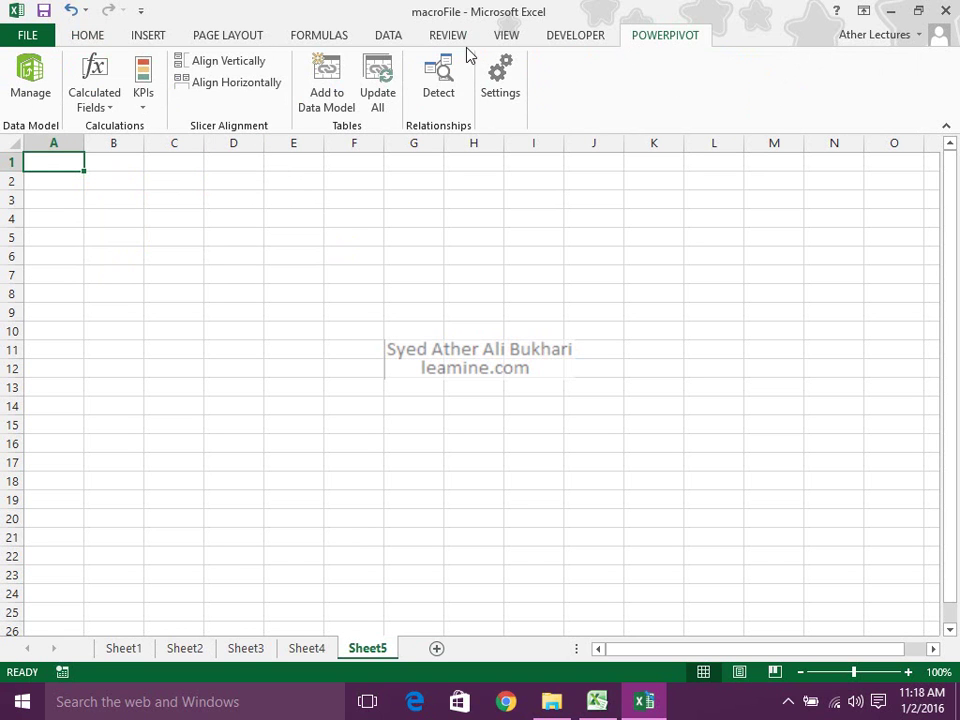
{"action": "left_click", "coordinate": [575, 37]}
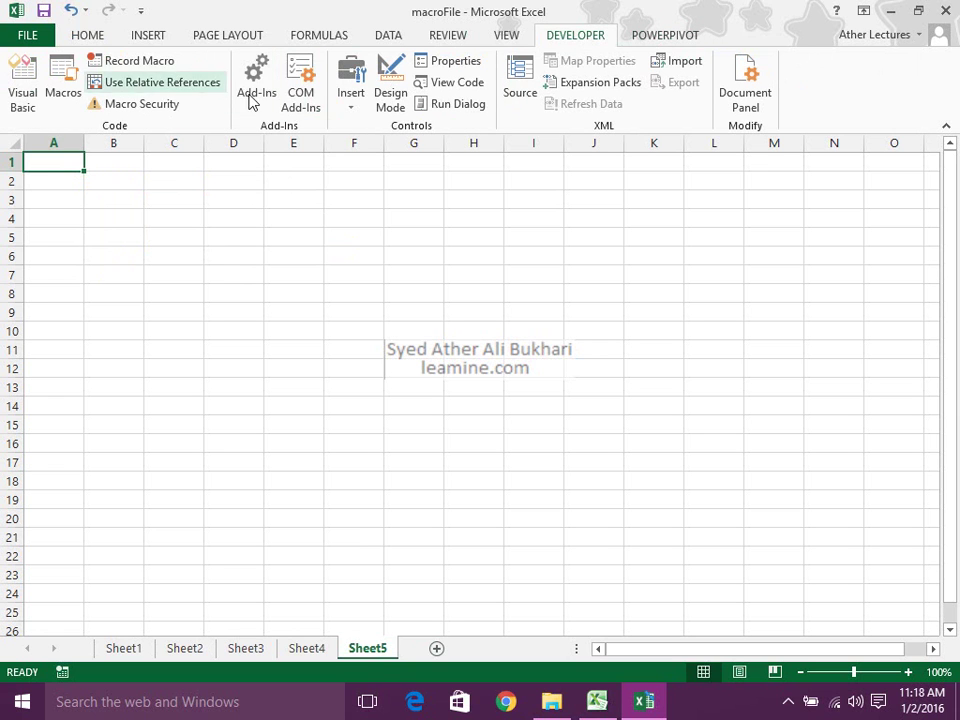
{"action": "left_click", "coordinate": [354, 100]}
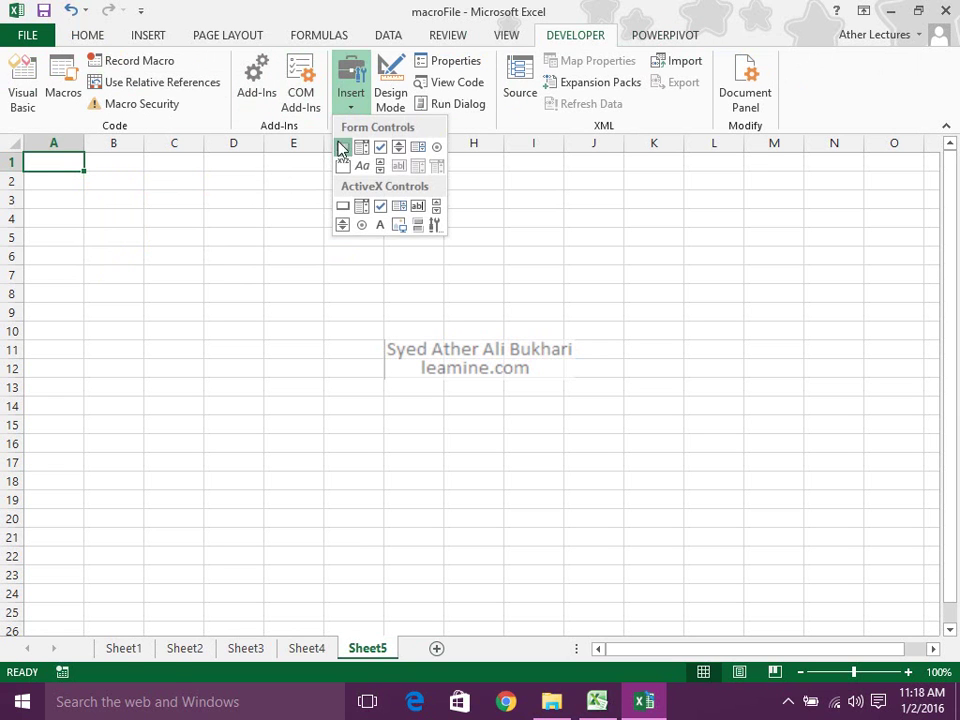
{"action": "left_click", "coordinate": [341, 146]}
{"action": "left_click_drag", "start_coordinate": [138, 233], "coordinate": [218, 266]}
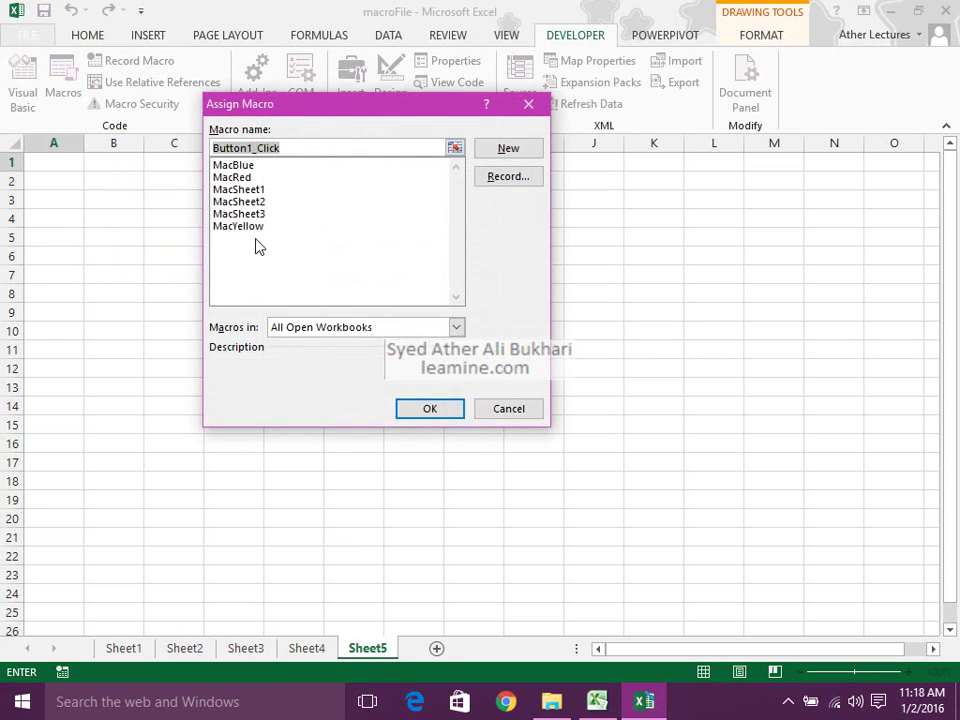
{"action": "left_click", "coordinate": [240, 177]}
{"action": "left_click", "coordinate": [410, 404]}
Step: Change the new button's caption to "Red" and deselect it
{"action": "left_click", "coordinate": [193, 255]}
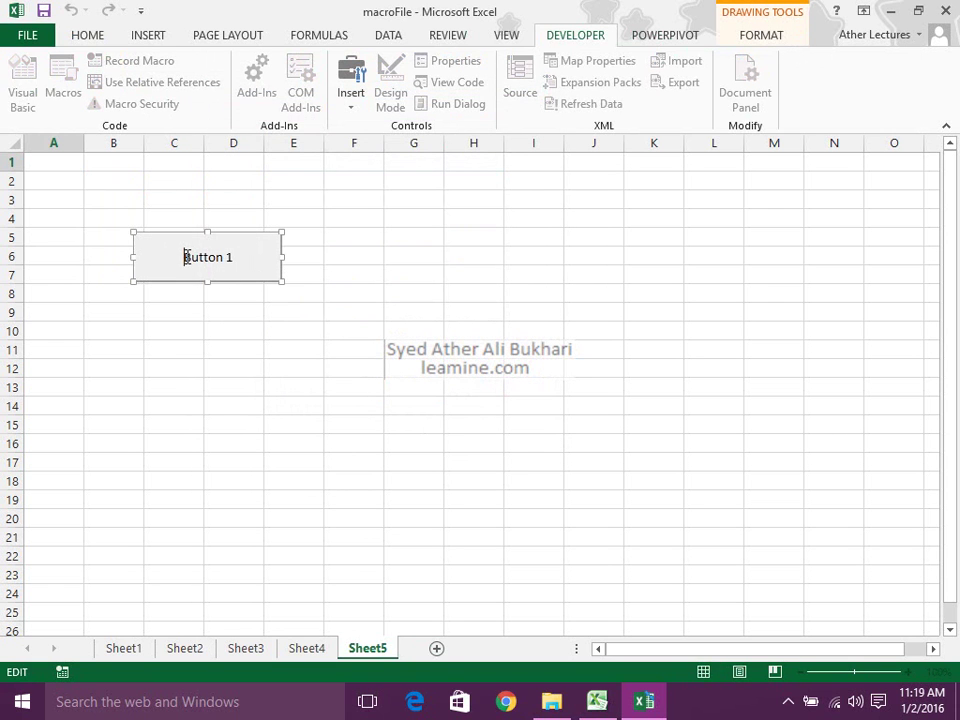
{"action": "left_click_drag", "start_coordinate": [189, 256], "coordinate": [260, 262]}
{"action": "type", "text": "Red"}
{"action": "left_click", "coordinate": [373, 236]}
Step: Draw a second form control button below the Red button, over about B9:E11, and assign it the MacBlue macro
{"action": "left_click", "coordinate": [350, 105]}
{"action": "left_click", "coordinate": [343, 146]}
{"action": "left_click_drag", "start_coordinate": [137, 307], "coordinate": [284, 348]}
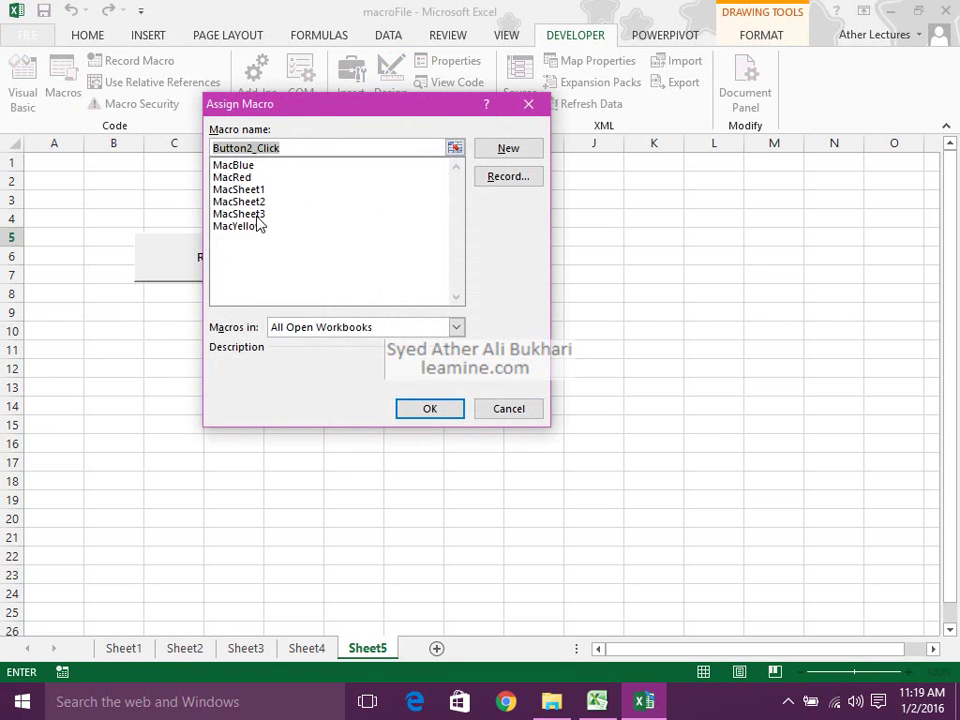
{"action": "left_click", "coordinate": [258, 166]}
{"action": "left_click", "coordinate": [429, 408]}
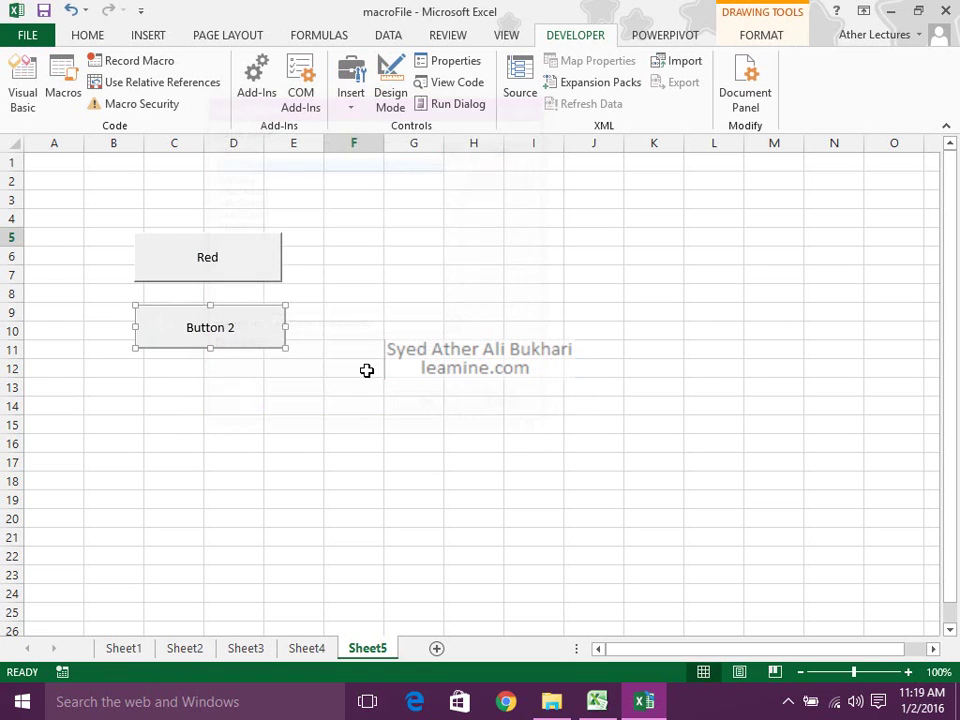
Step: Change the second button's caption to "Blue" and deselect it
{"action": "left_click", "coordinate": [214, 334]}
{"action": "key", "text": "ctrl+a"}
{"action": "key", "text": "BackSpace"}
{"action": "type", "text": "Blue"}
{"action": "left_click", "coordinate": [318, 273]}
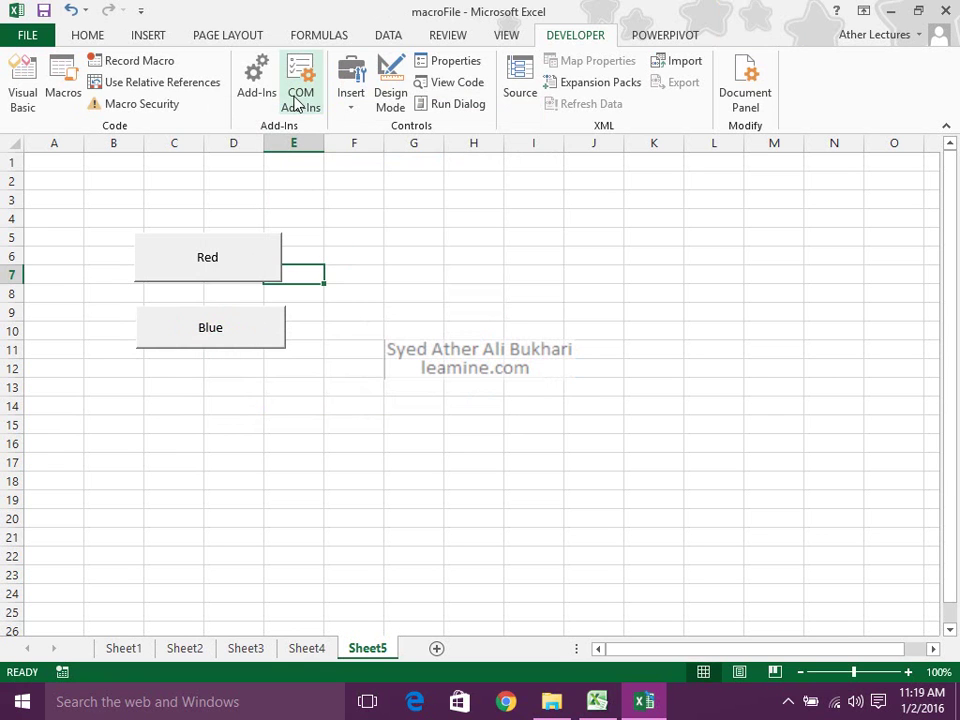
Step: Draw a third form control button below the Blue button, over about B12:E15, and assign it the MacYellow macro
{"action": "left_click", "coordinate": [350, 92]}
{"action": "left_click", "coordinate": [344, 146]}
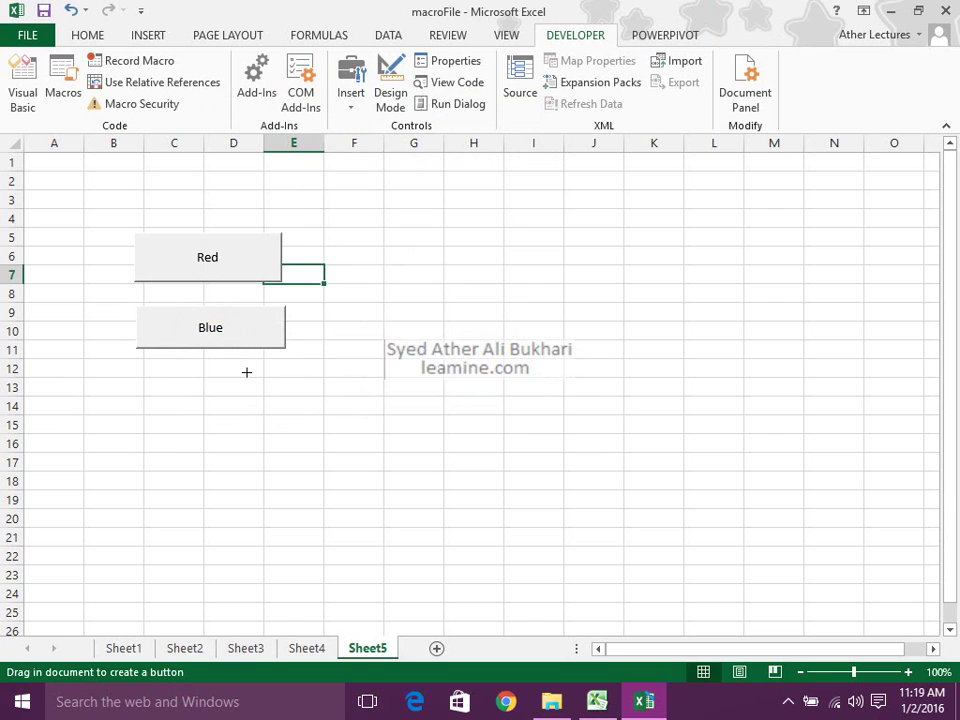
{"action": "left_click_drag", "start_coordinate": [137, 366], "coordinate": [284, 420]}
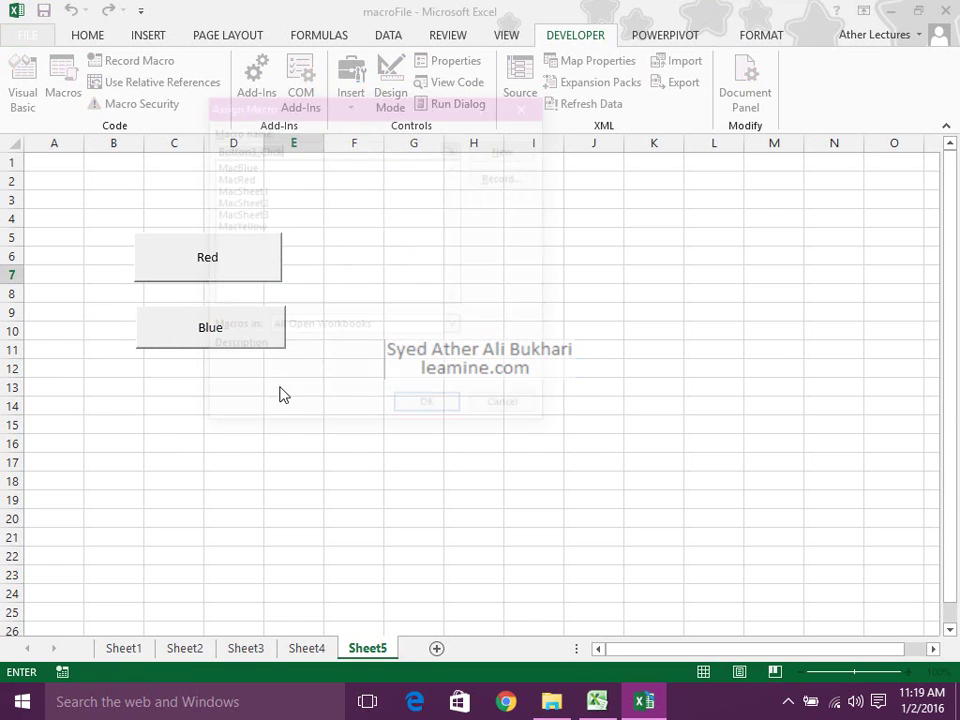
{"action": "left_click", "coordinate": [256, 226]}
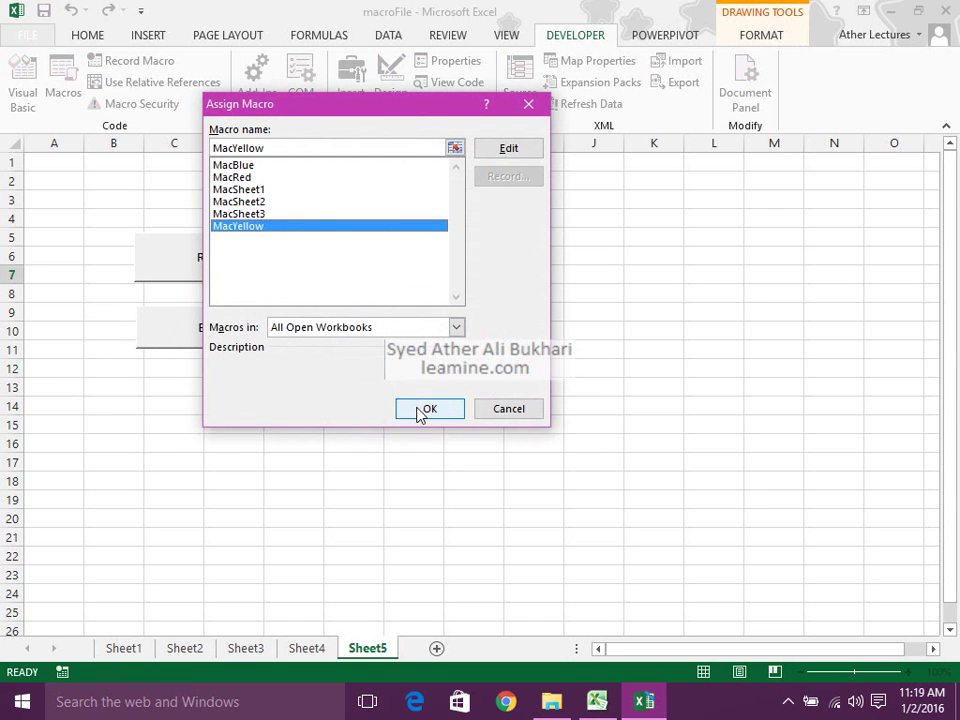
{"action": "left_click", "coordinate": [429, 409]}
Step: Change the third button's caption to "Yellow" and deselect it
{"action": "left_click", "coordinate": [255, 393]}
{"action": "key", "text": "BackSpace"}
{"action": "key", "text": "BackSpace"}
{"action": "key", "text": "BackSpace"}
{"action": "key", "text": "BackSpace"}
{"action": "key", "text": "BackSpace"}
{"action": "key", "text": "BackSpace"}
{"action": "key", "text": "BackSpace"}
{"action": "key", "text": "BackSpace"}
{"action": "type", "text": "Yea"}
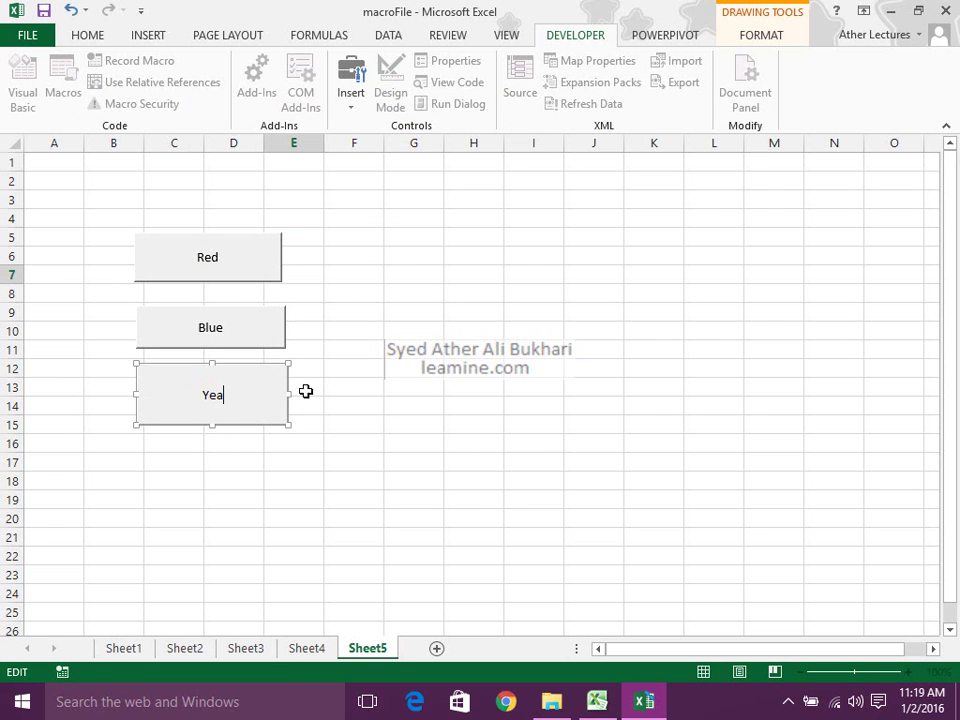
{"action": "key", "text": "BackSpace"}
{"action": "key", "text": "BackSpace"}
{"action": "type", "text": "ellow"}
{"action": "left_click", "coordinate": [434, 331]}
Step: Fill the range H4:J9 on Sheet5 by running its Red button, and deselect the range
{"action": "left_click_drag", "start_coordinate": [484, 216], "coordinate": [612, 314]}
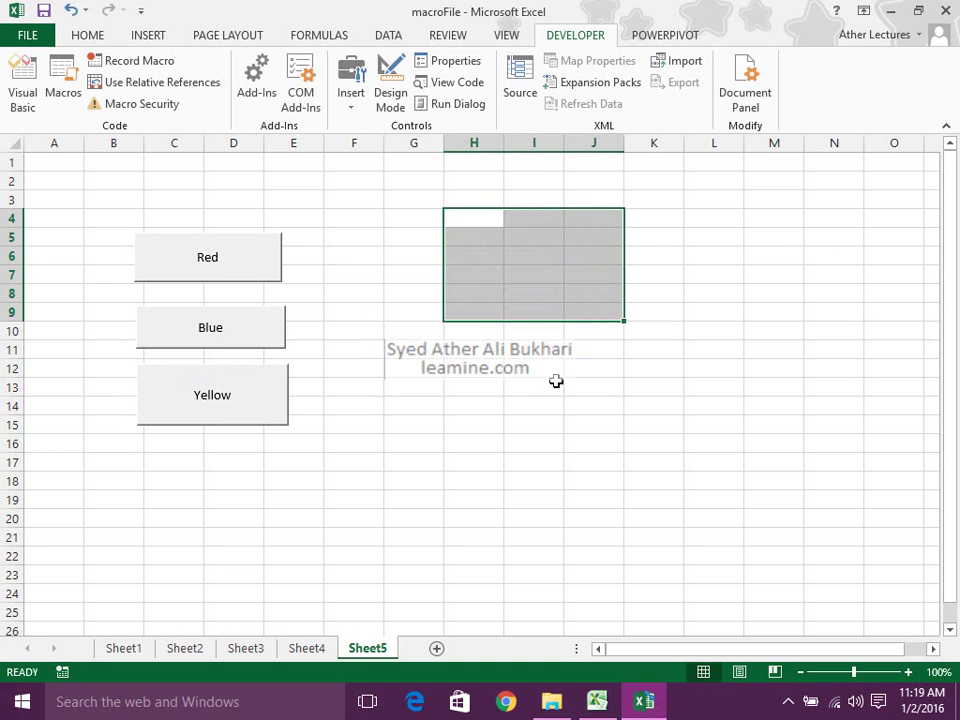
{"action": "left_click", "coordinate": [259, 277]}
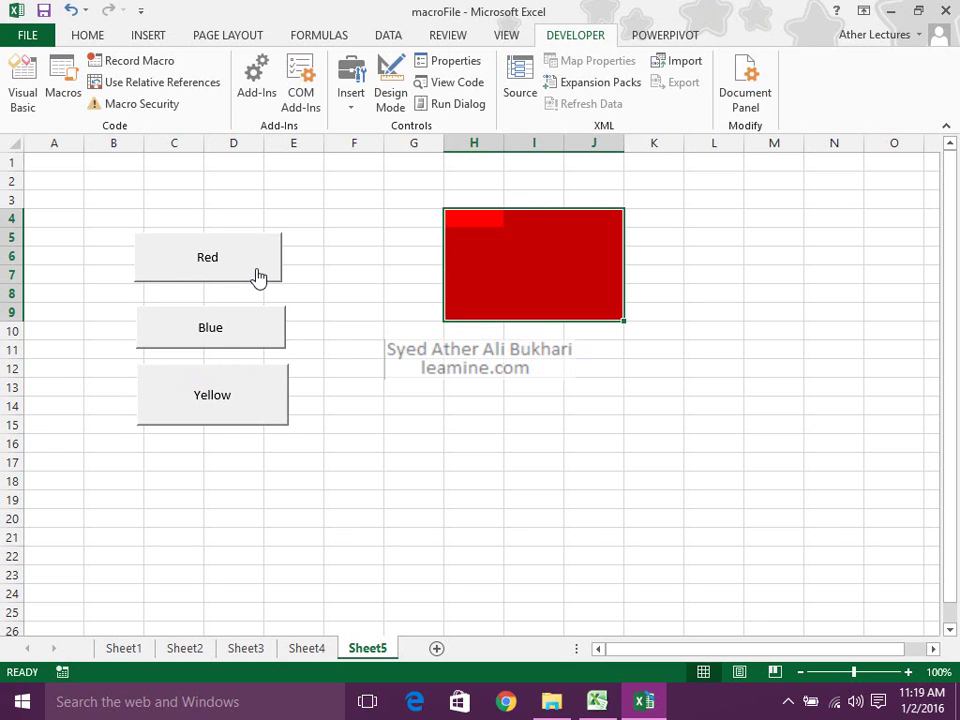
{"action": "left_click", "coordinate": [533, 443]}
Step: Fill the range I11:L15 by running the Blue button, and deselect the range
{"action": "left_click_drag", "start_coordinate": [536, 339], "coordinate": [720, 428]}
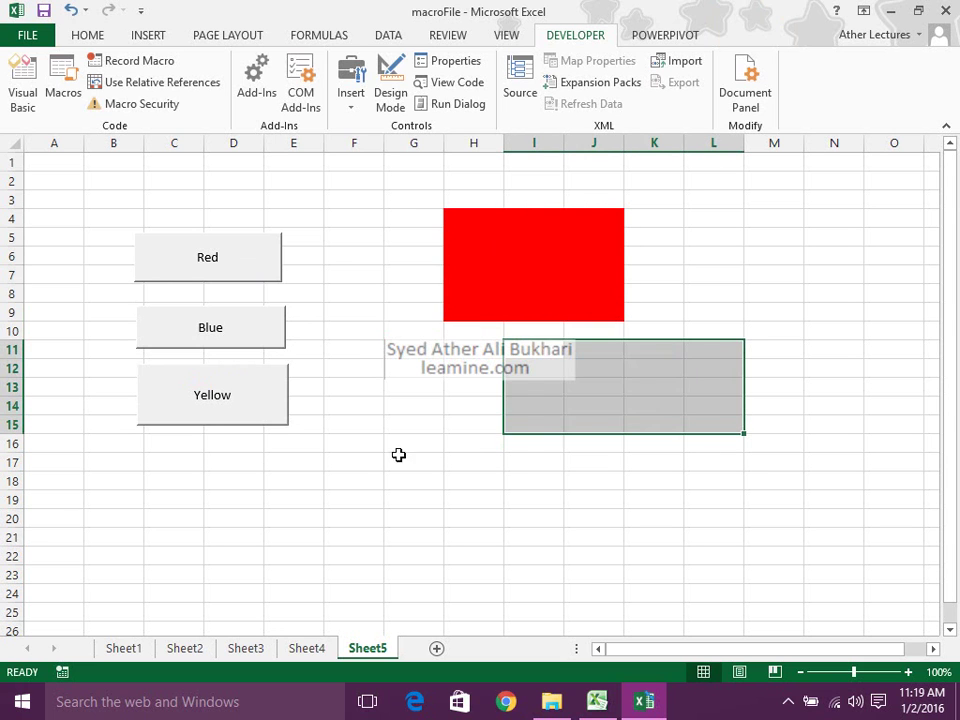
{"action": "left_click", "coordinate": [180, 336]}
{"action": "left_click", "coordinate": [566, 502]}
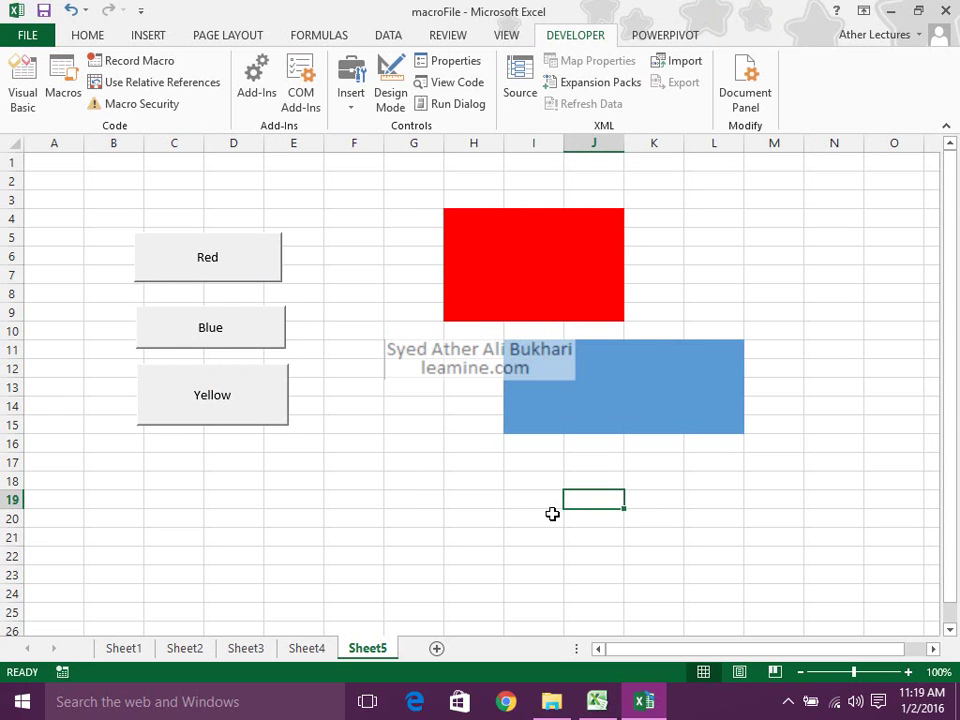
Step: Fill the range H17:K21 by running the Yellow button, and deselect the range
{"action": "left_click_drag", "start_coordinate": [501, 459], "coordinate": [660, 535]}
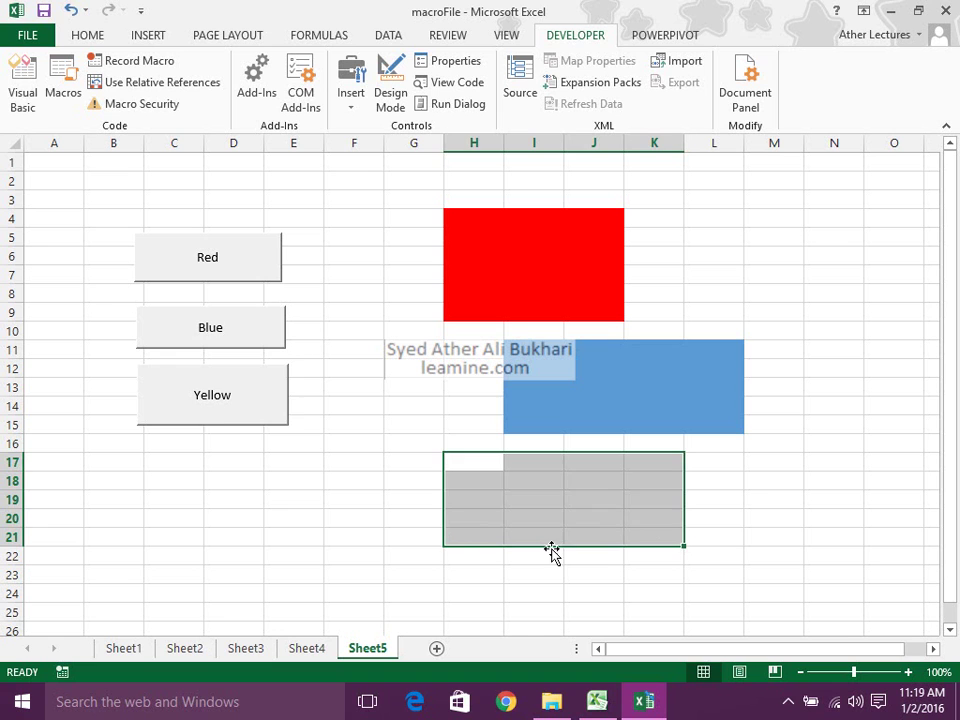
{"action": "left_click", "coordinate": [221, 416]}
{"action": "left_click", "coordinate": [268, 551]}
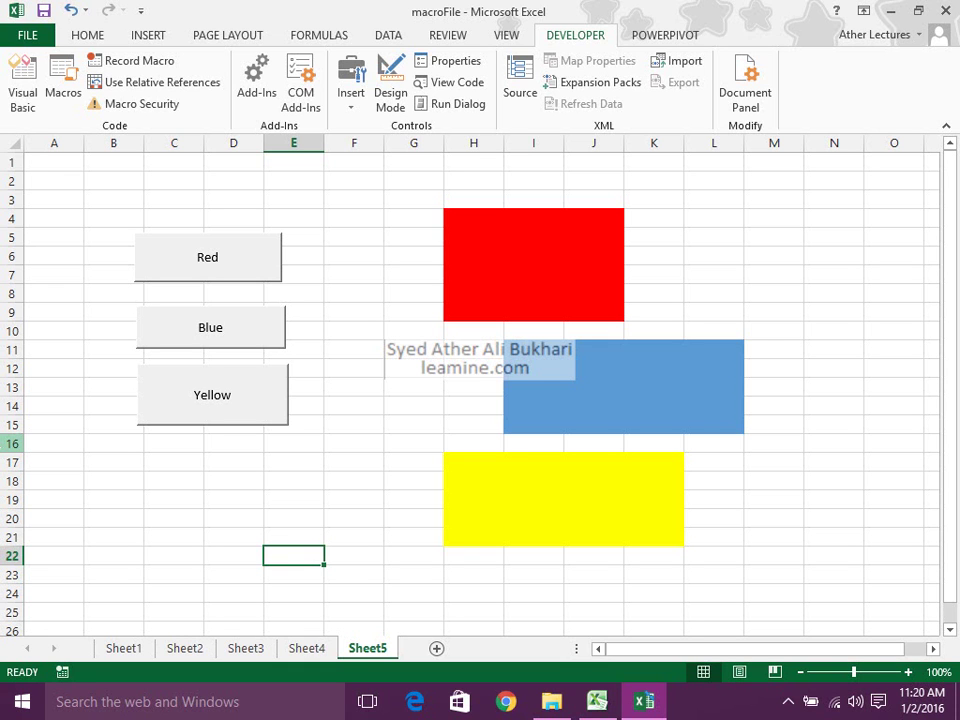
Step: Open the MacRed macro's code for editing and maximize the Module1 code window
{"action": "key", "text": "alt+F8"}
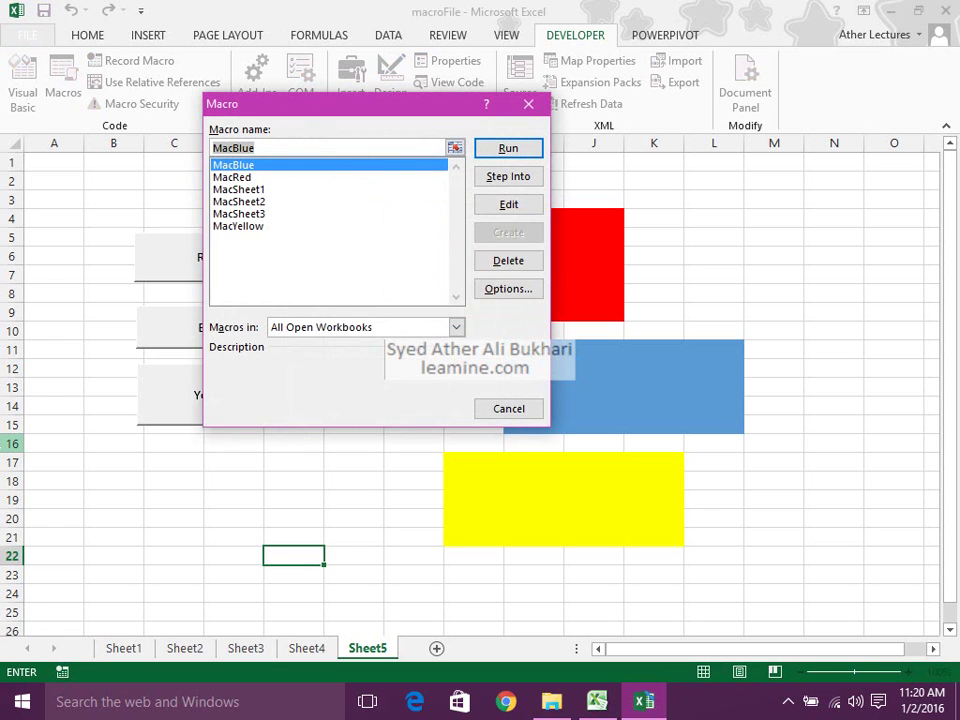
{"action": "left_click", "coordinate": [268, 180]}
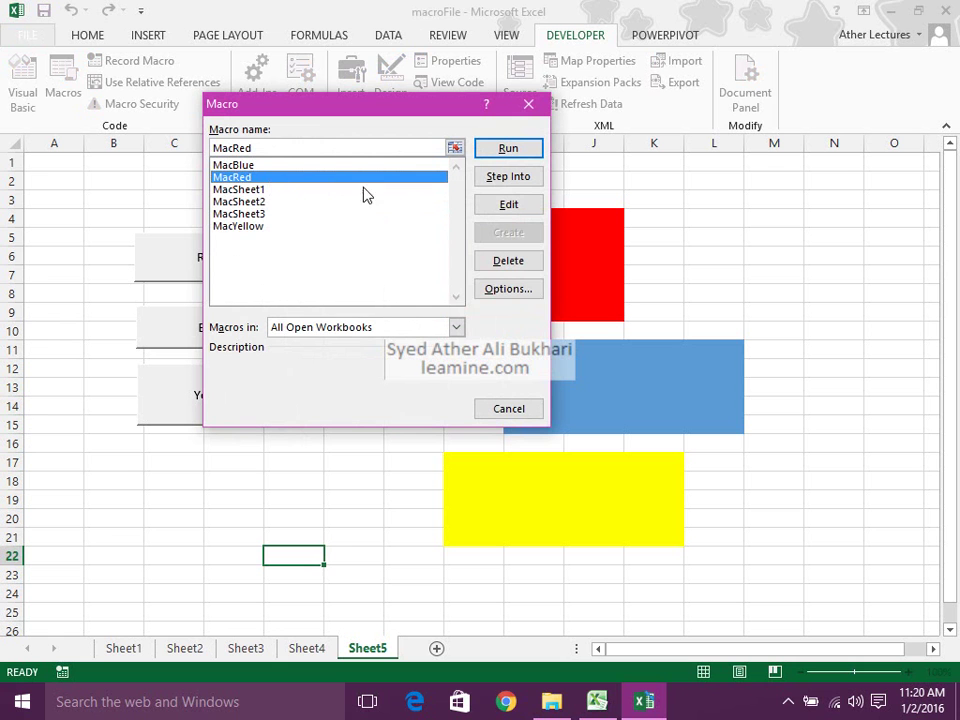
{"action": "left_click", "coordinate": [512, 212]}
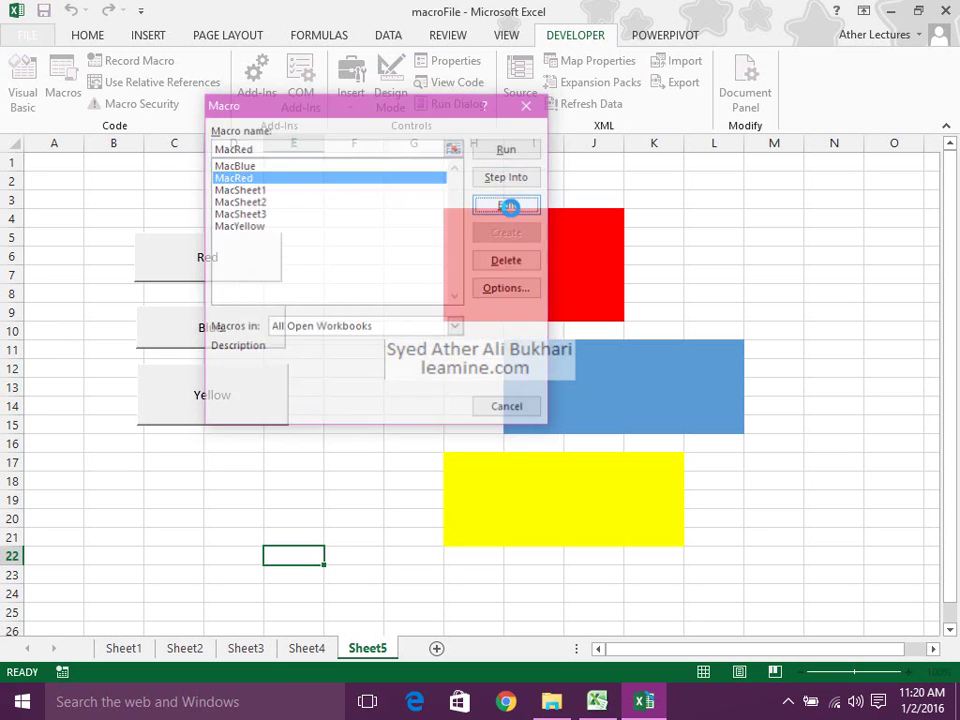
{"action": "double_click", "coordinate": [384, 50]}
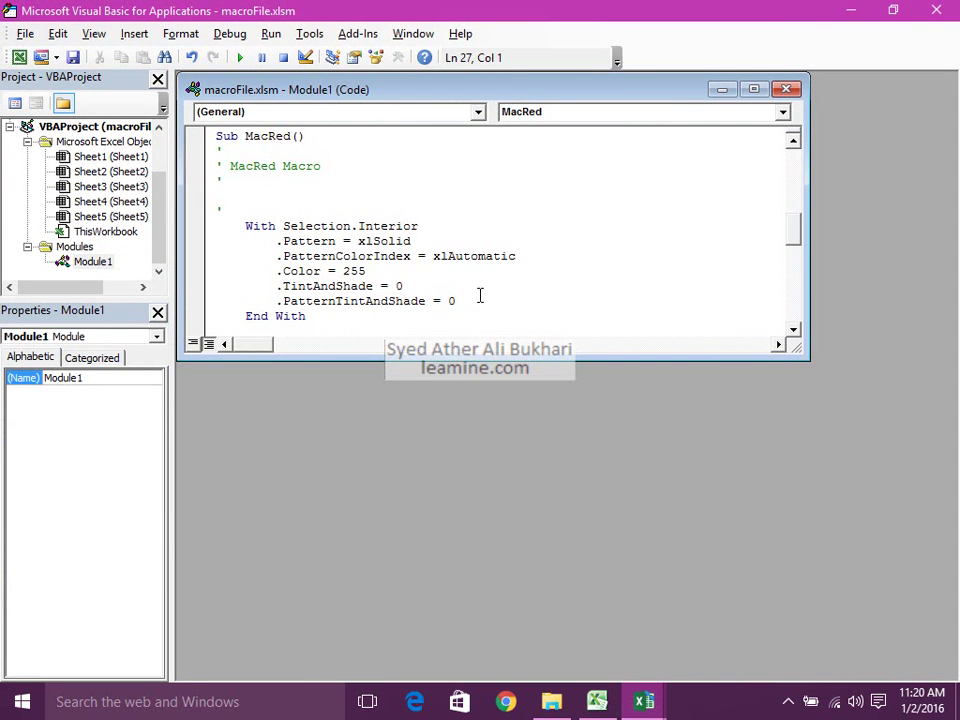
{"action": "double_click", "coordinate": [540, 91]}
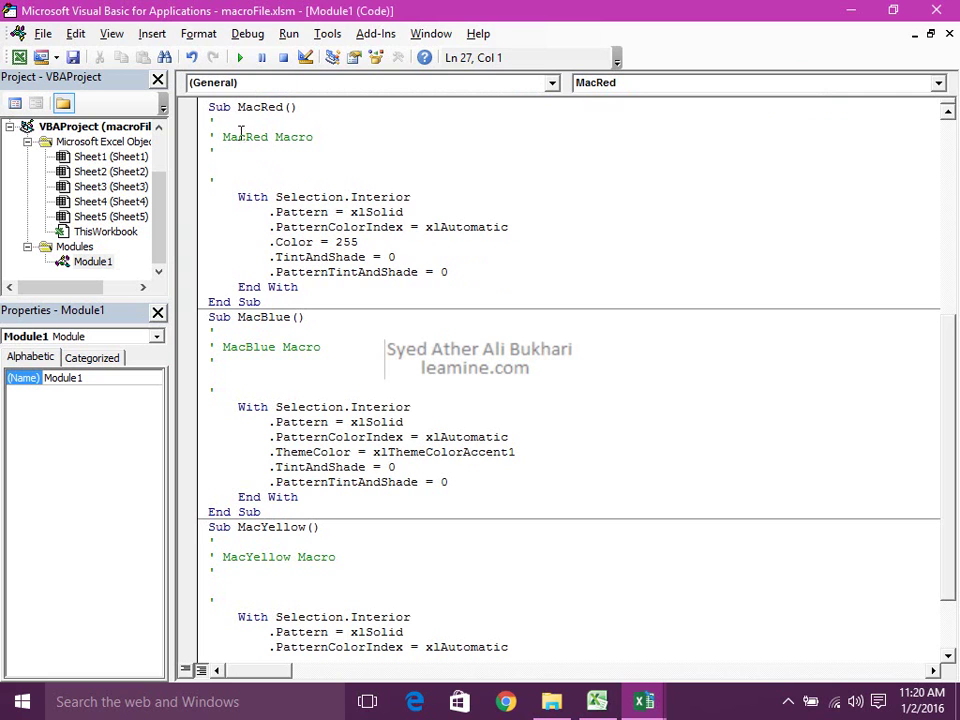
Step: Examine the MacRed procedure from its header through the With Selection.Interior block, and close the Visual Basic editor
{"action": "left_click_drag", "start_coordinate": [210, 110], "coordinate": [312, 188]}
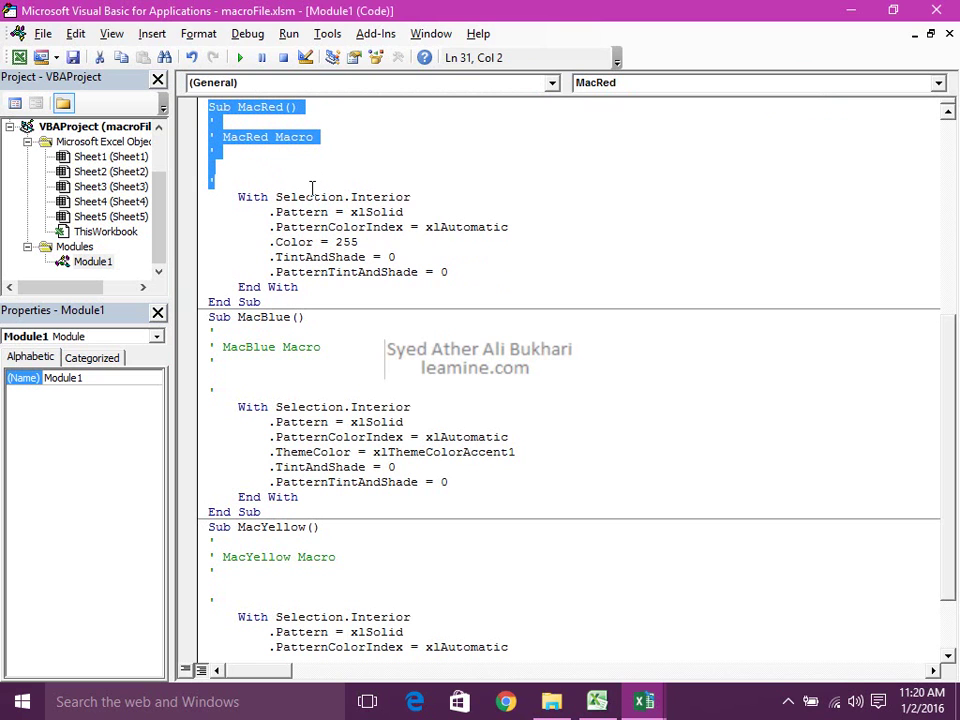
{"action": "left_click_drag", "start_coordinate": [238, 197], "coordinate": [514, 241]}
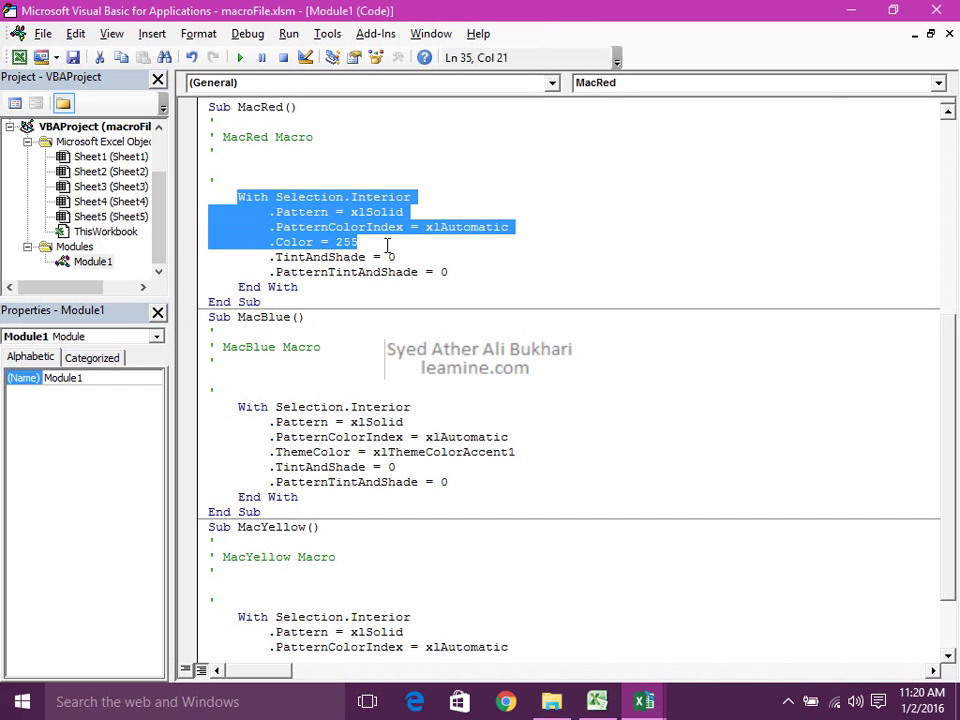
{"action": "left_click_drag", "start_coordinate": [387, 245], "coordinate": [455, 272]}
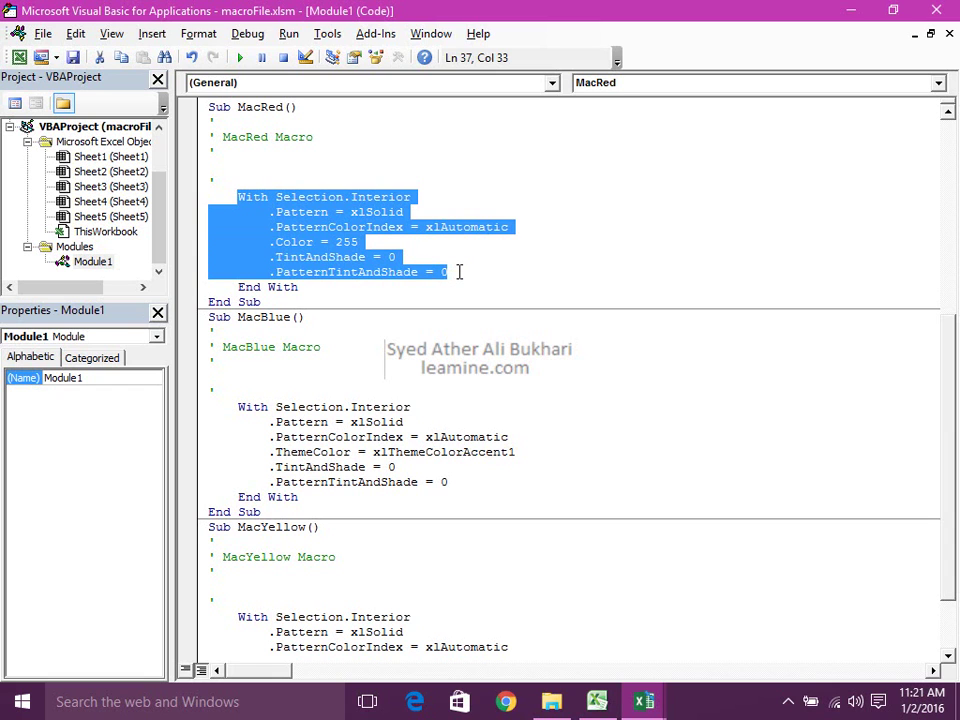
{"action": "left_click", "coordinate": [349, 244]}
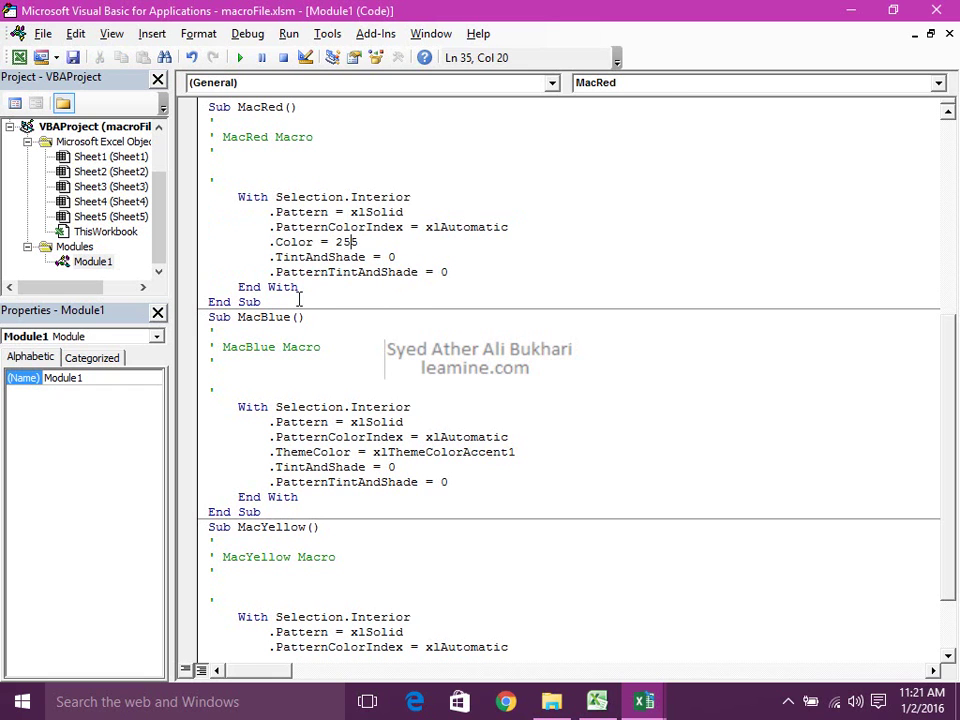
{"action": "left_click_drag", "start_coordinate": [272, 287], "coordinate": [209, 110]}
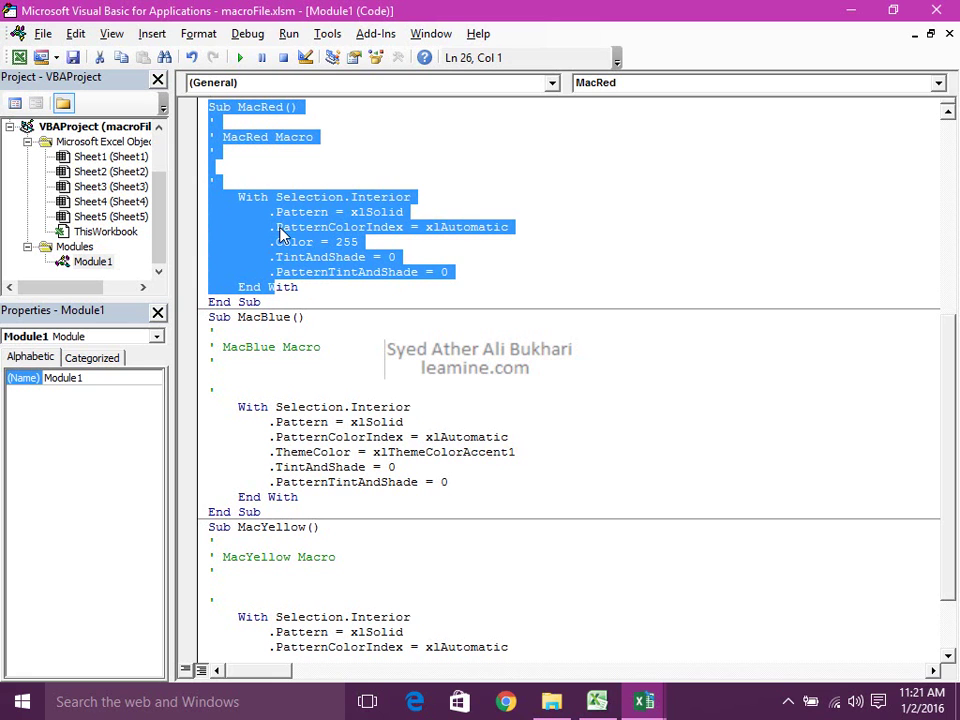
{"action": "left_click", "coordinate": [938, 10]}
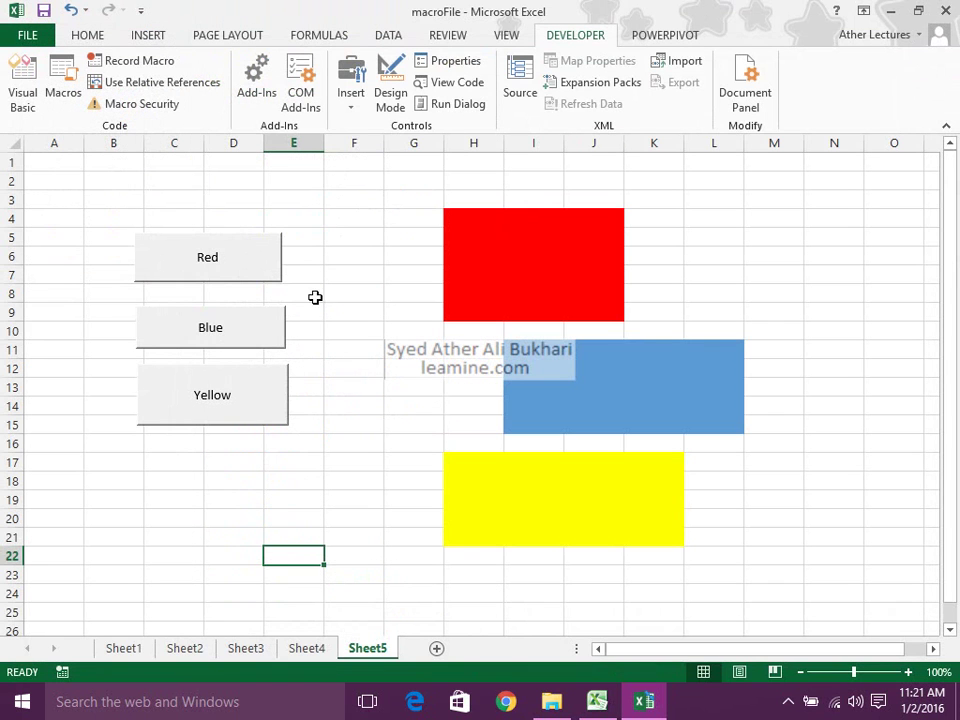
Step: Test the Red, Blue and Yellow buttons repeatedly on cell F4, ending with a yellow fill
{"action": "left_click", "coordinate": [372, 216]}
{"action": "left_click", "coordinate": [216, 342]}
{"action": "left_click", "coordinate": [221, 386]}
{"action": "left_click", "coordinate": [222, 342]}
{"action": "left_click", "coordinate": [222, 250]}
{"action": "left_click", "coordinate": [219, 323]}
{"action": "left_click", "coordinate": [227, 399]}
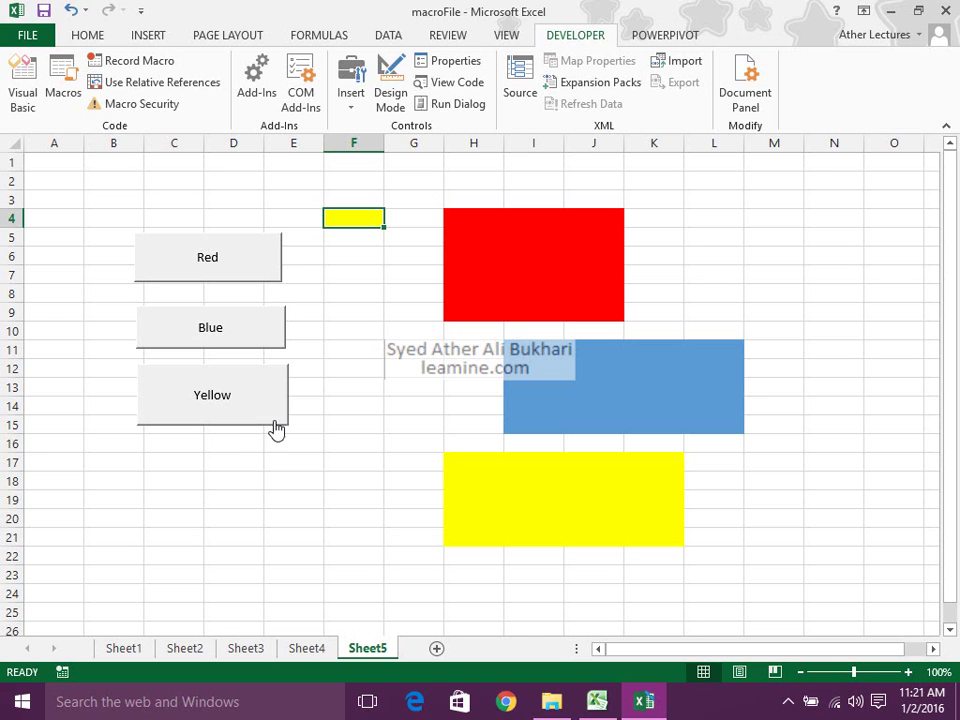
Step: Record a macro named MacSave in this workbook that saves the workbook, and stop the recording
{"action": "left_click", "coordinate": [46, 12]}
{"action": "left_click", "coordinate": [128, 62]}
{"action": "type", "text": "MacSave"}
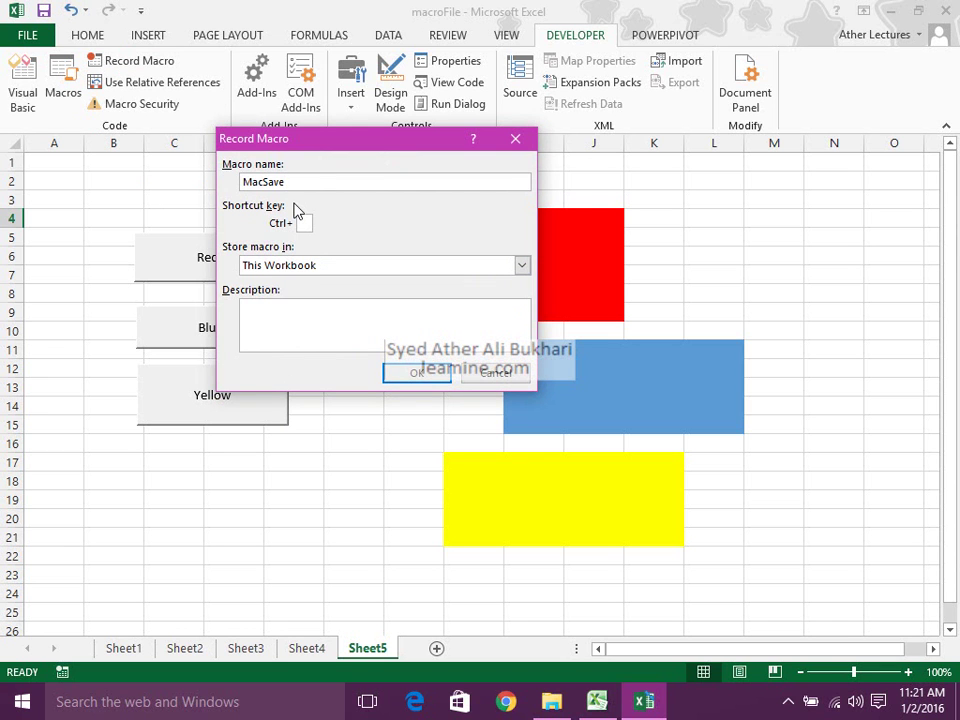
{"action": "left_click", "coordinate": [410, 372]}
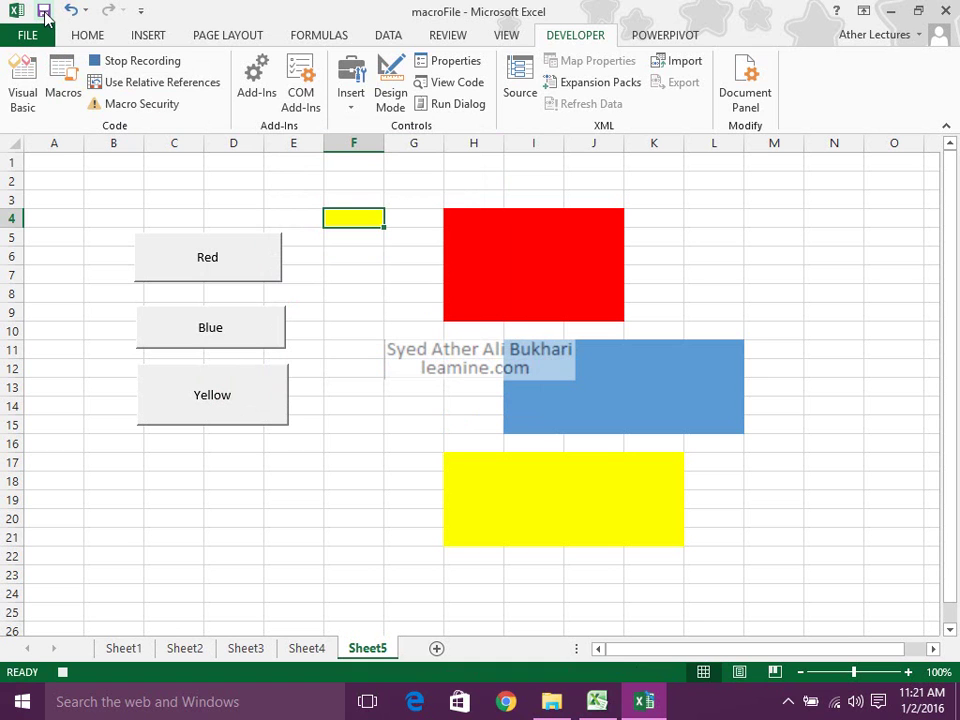
{"action": "left_click", "coordinate": [100, 60]}
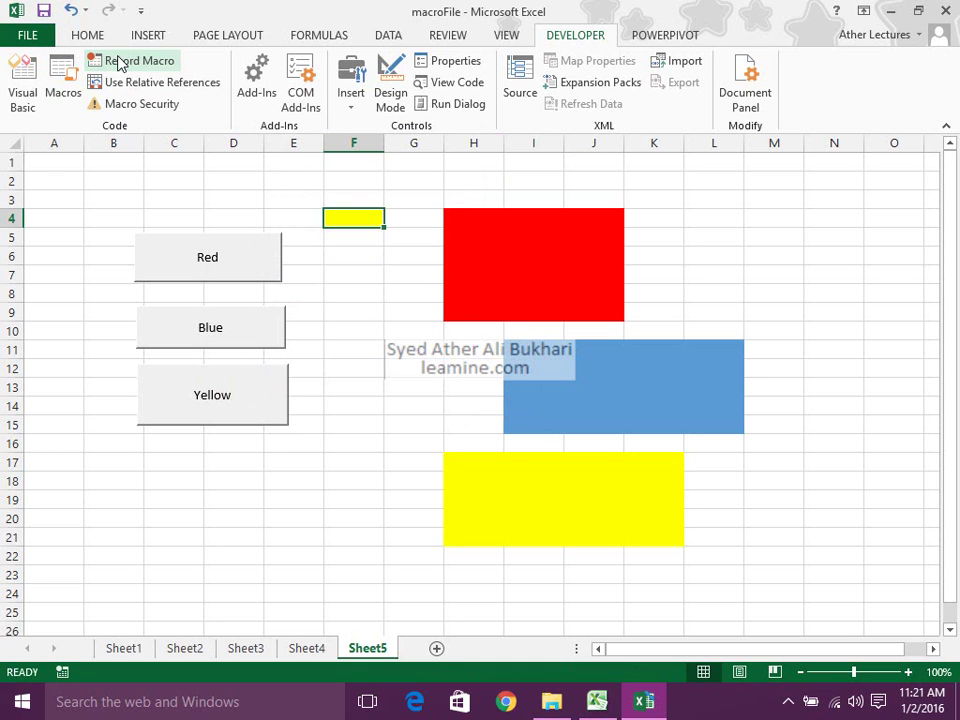
Step: Draw a form button below the Yellow button, around C17:E19, and assign the MacSave macro to it
{"action": "left_click", "coordinate": [350, 100]}
{"action": "left_click", "coordinate": [343, 147]}
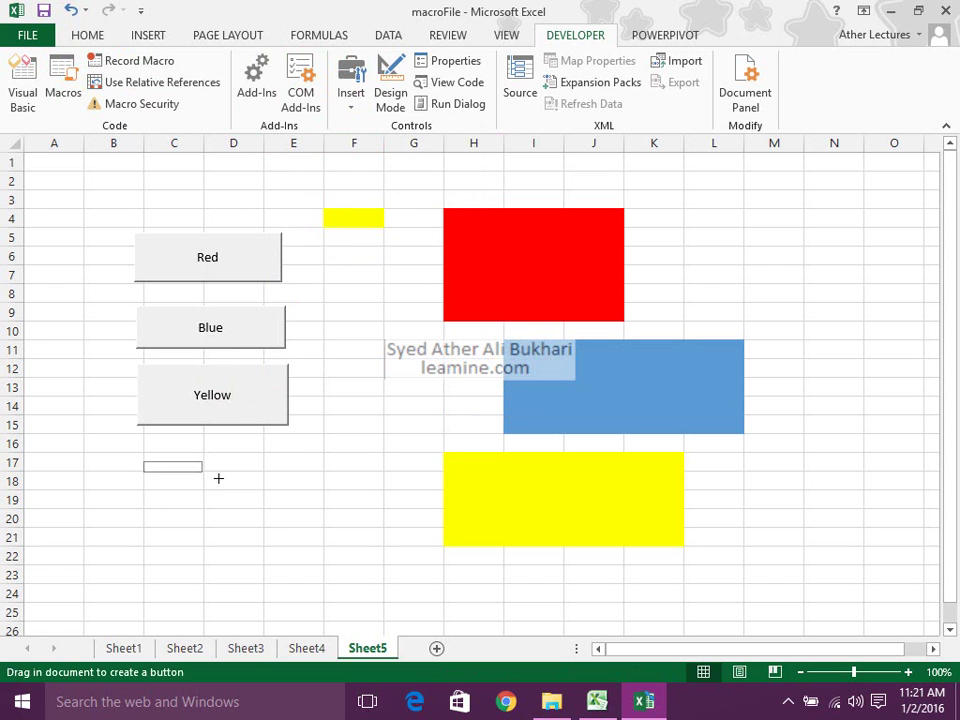
{"action": "left_click", "coordinate": [352, 362]}
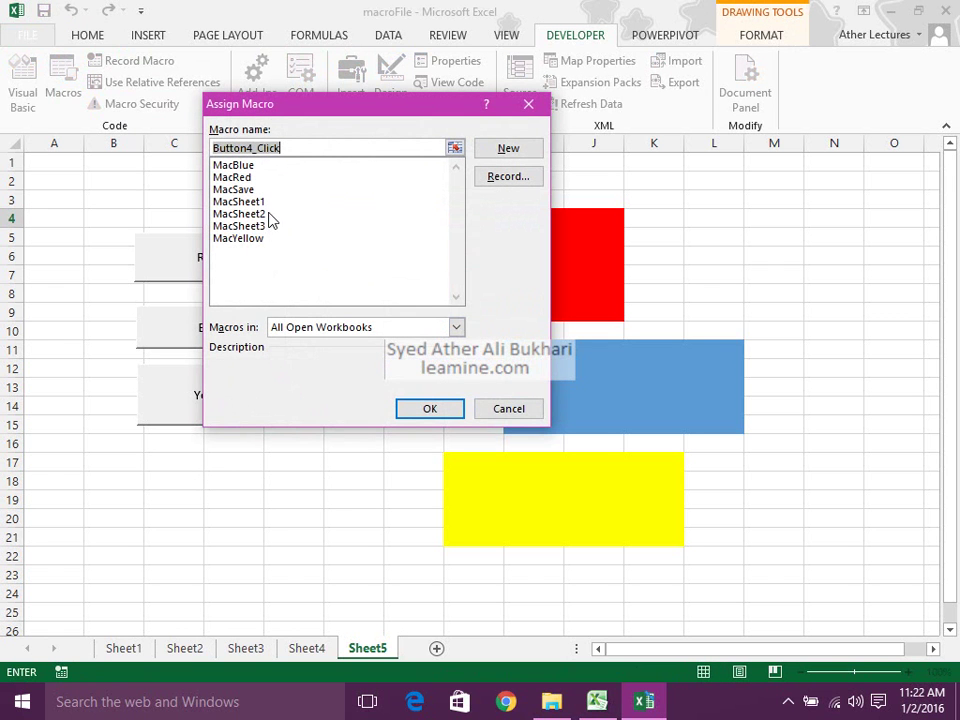
{"action": "left_click", "coordinate": [262, 190]}
{"action": "left_click", "coordinate": [439, 407]}
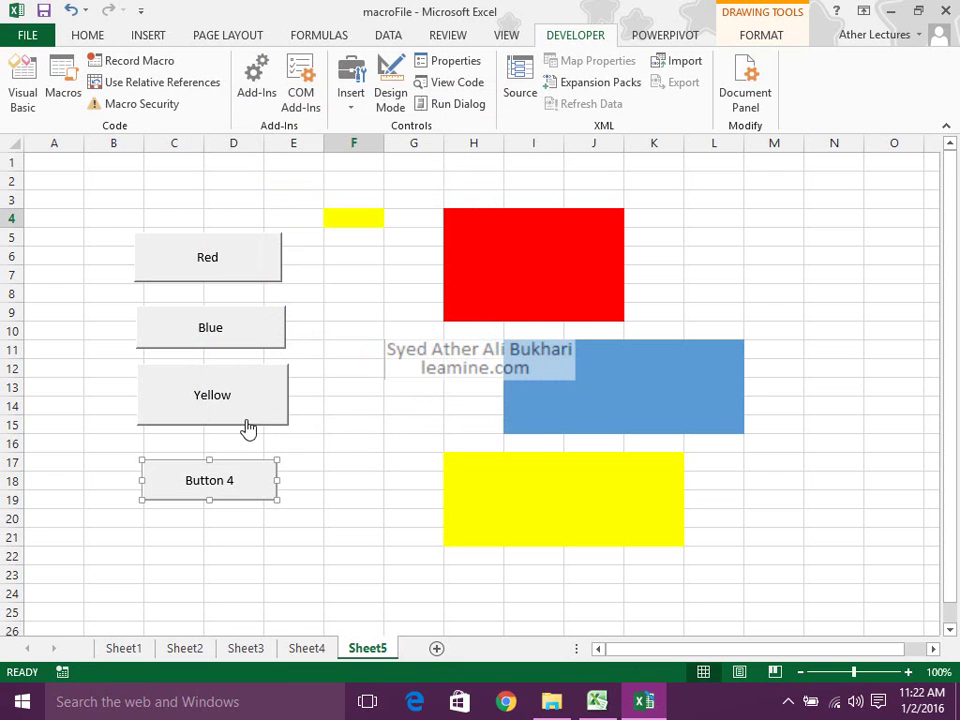
Step: Change the new button's caption to "Save", underline its first letter, and deselect the button
{"action": "key", "text": "ctrl+shift+Right"}
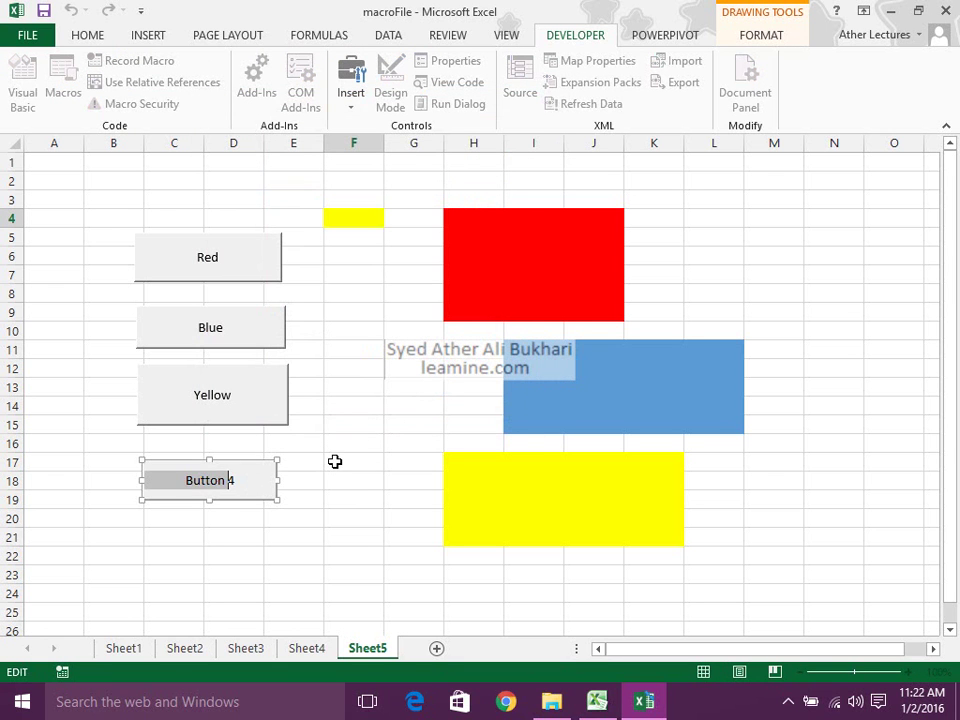
{"action": "key", "text": "BackSpace"}
{"action": "type", "text": "Save"}
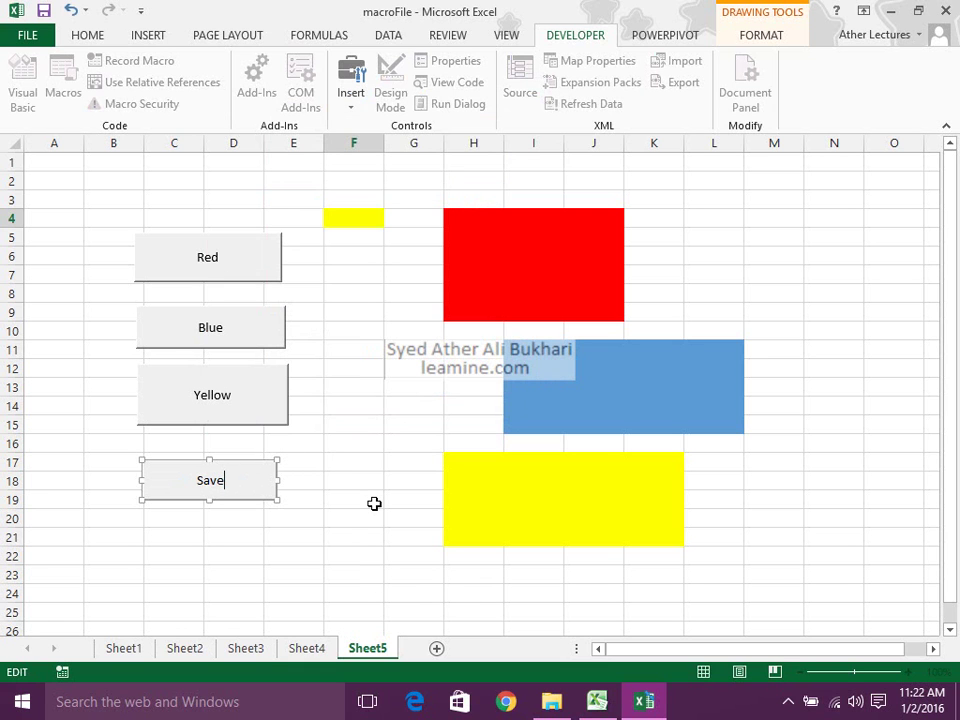
{"action": "key", "text": "shift+Left"}
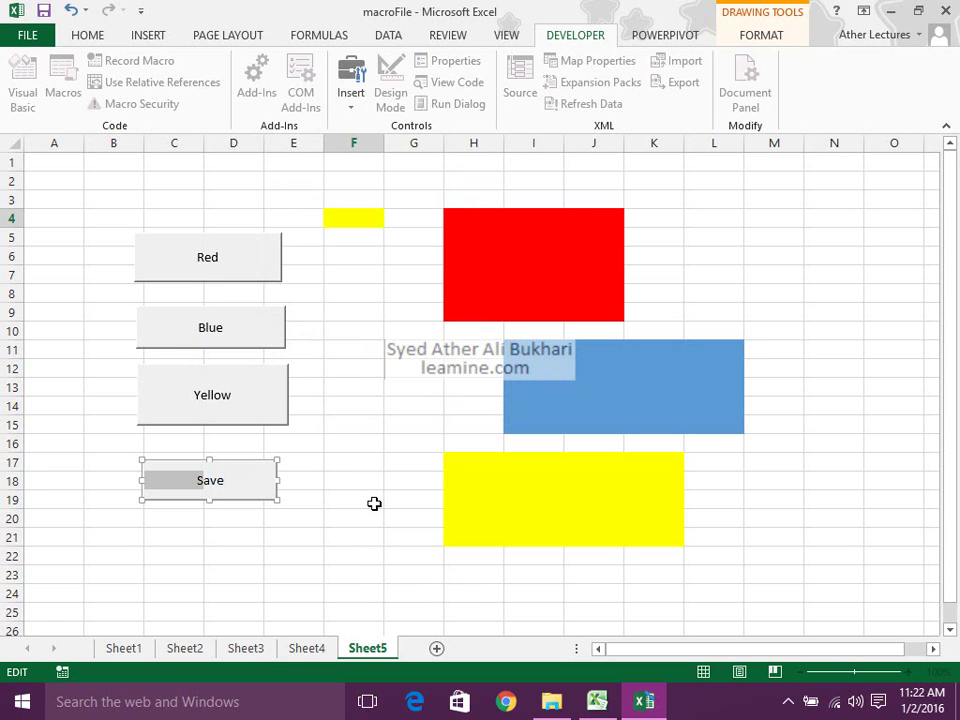
{"action": "left_click", "coordinate": [66, 35]}
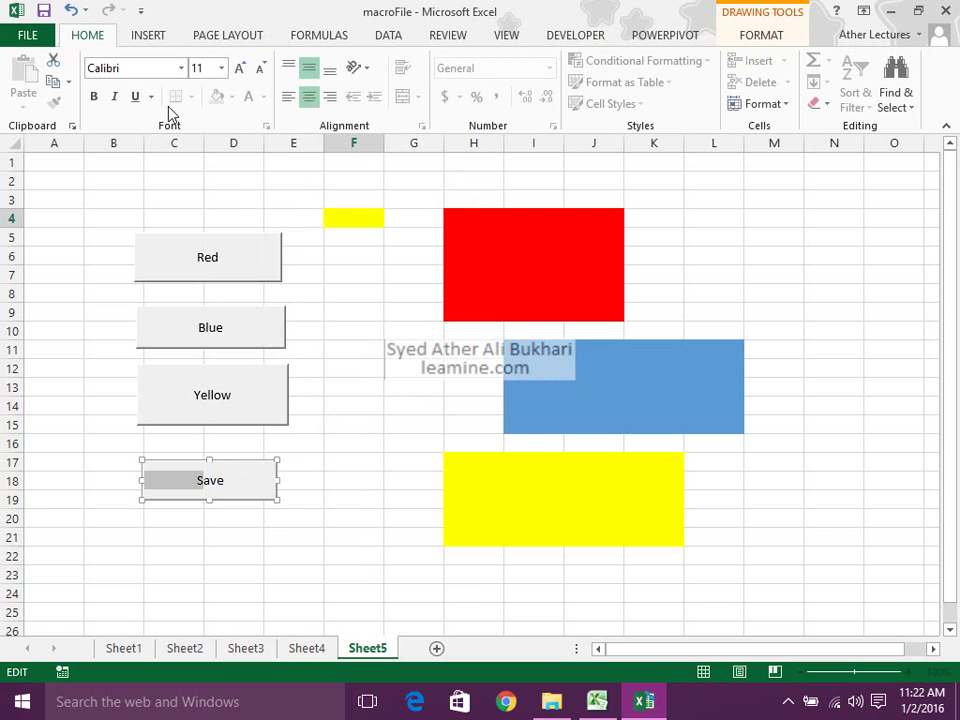
{"action": "left_click", "coordinate": [133, 100]}
{"action": "left_click", "coordinate": [227, 527]}
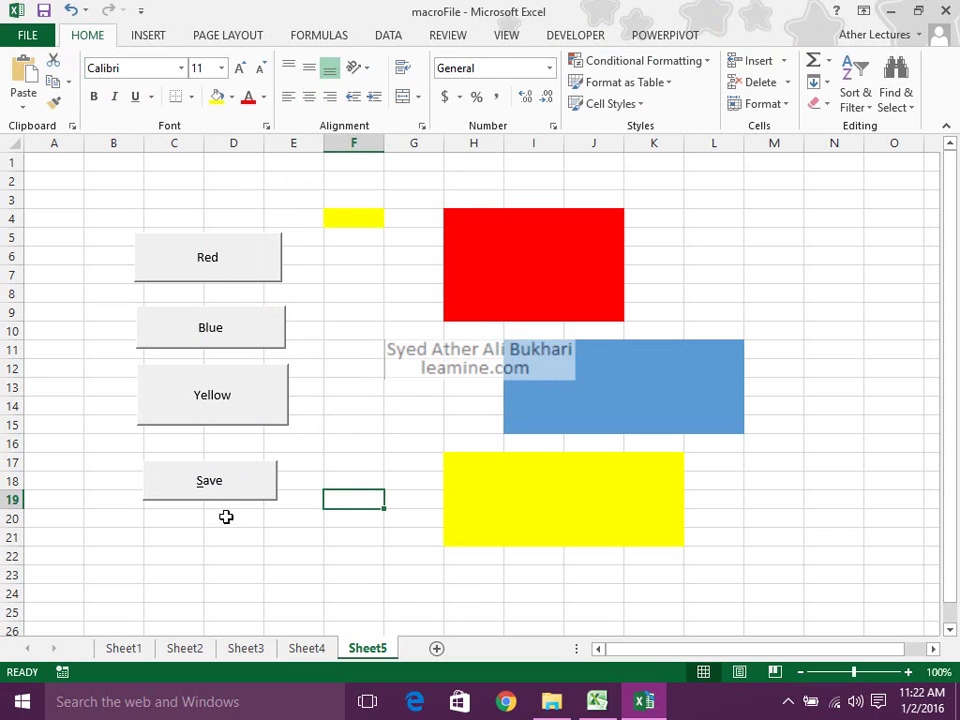
Step: Run the Save button once, rotate its caption orientation to read vertically upward, and deselect it
{"action": "left_click", "coordinate": [216, 484]}
{"action": "right_click", "coordinate": [222, 486]}
{"action": "left_click", "coordinate": [218, 484]}
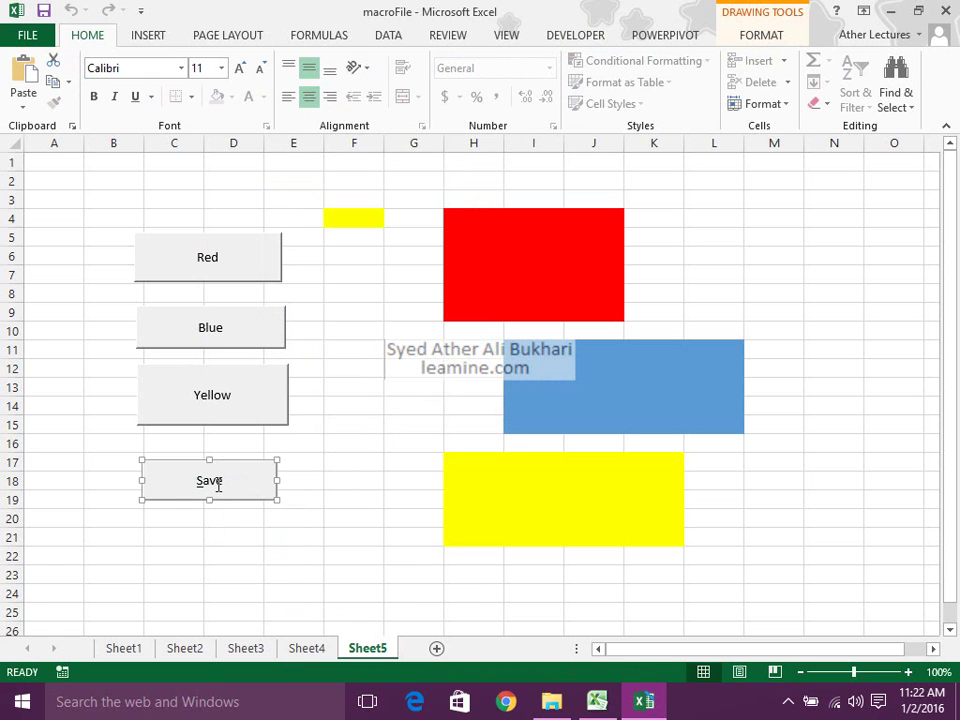
{"action": "key", "text": "ctrl+1"}
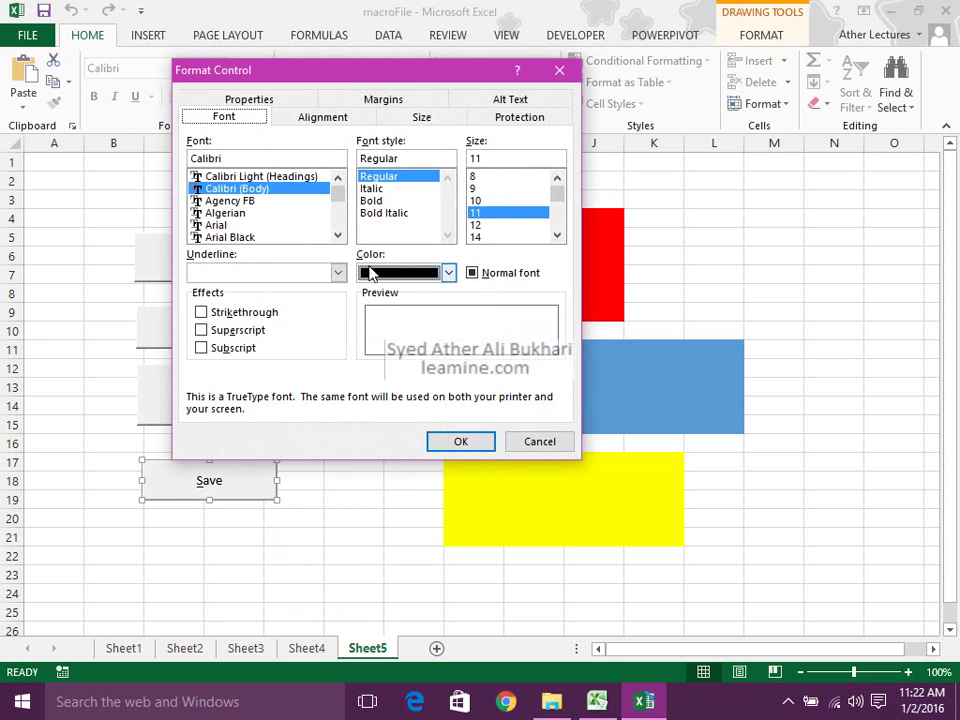
{"action": "left_click", "coordinate": [324, 118]}
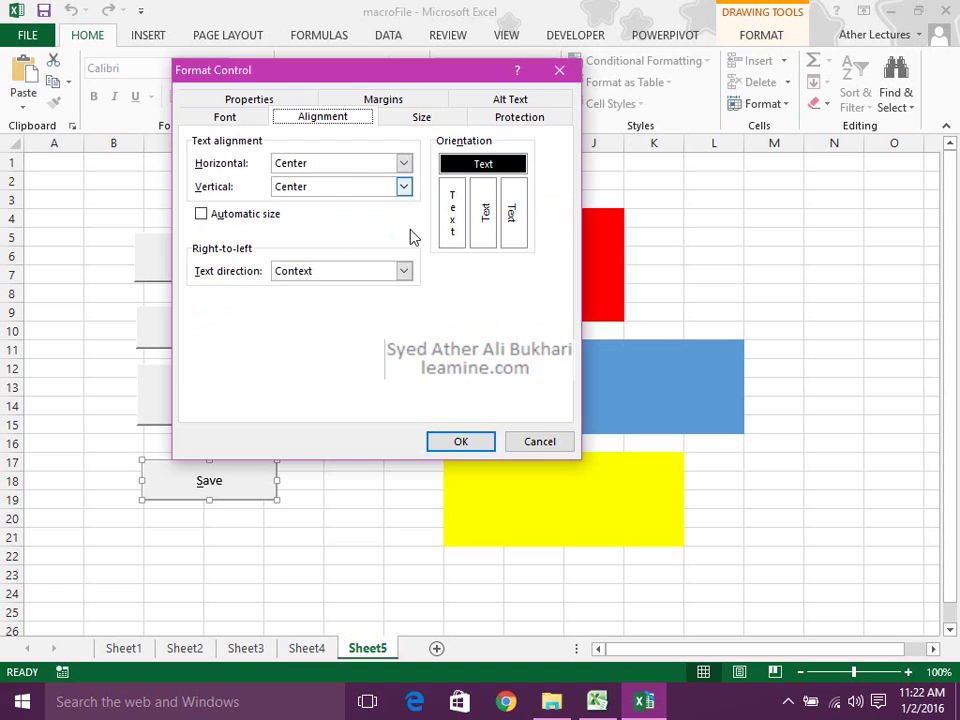
{"action": "left_click", "coordinate": [485, 232]}
{"action": "left_click", "coordinate": [461, 441]}
{"action": "left_click", "coordinate": [347, 486]}
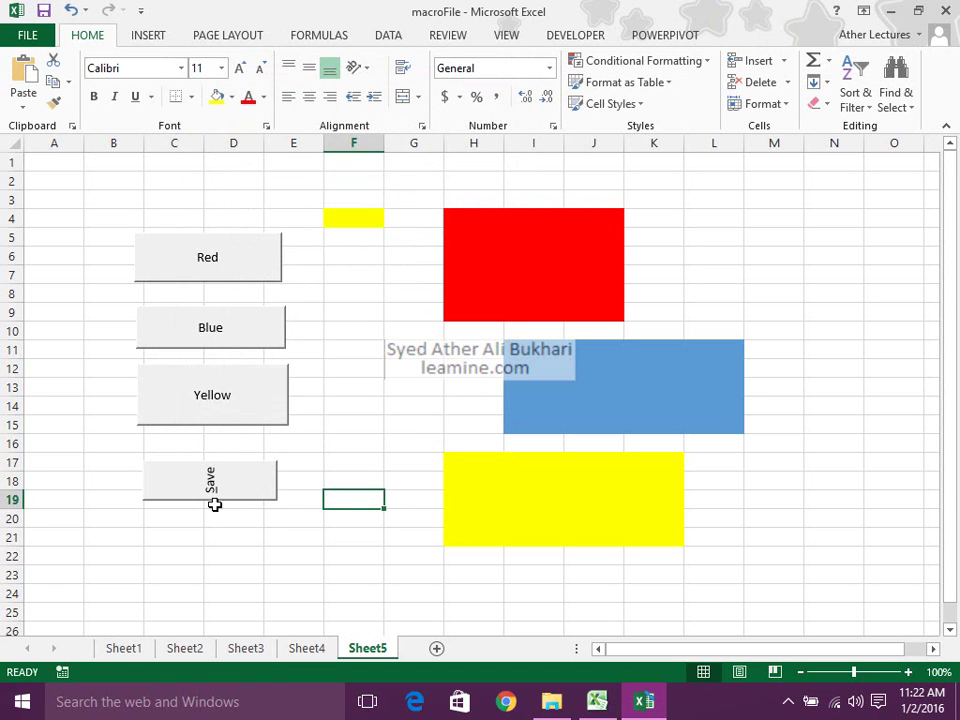
Step: Resize the Save button to a tall, narrow shape within column C, rows 17 to 21, and deselect it
{"action": "right_click", "coordinate": [182, 500]}
{"action": "key", "text": "Escape"}
{"action": "left_click_drag", "start_coordinate": [209, 498], "coordinate": [210, 566]}
{"action": "left_click_drag", "start_coordinate": [275, 564], "coordinate": [197, 543]}
{"action": "left_click", "coordinate": [283, 558]}
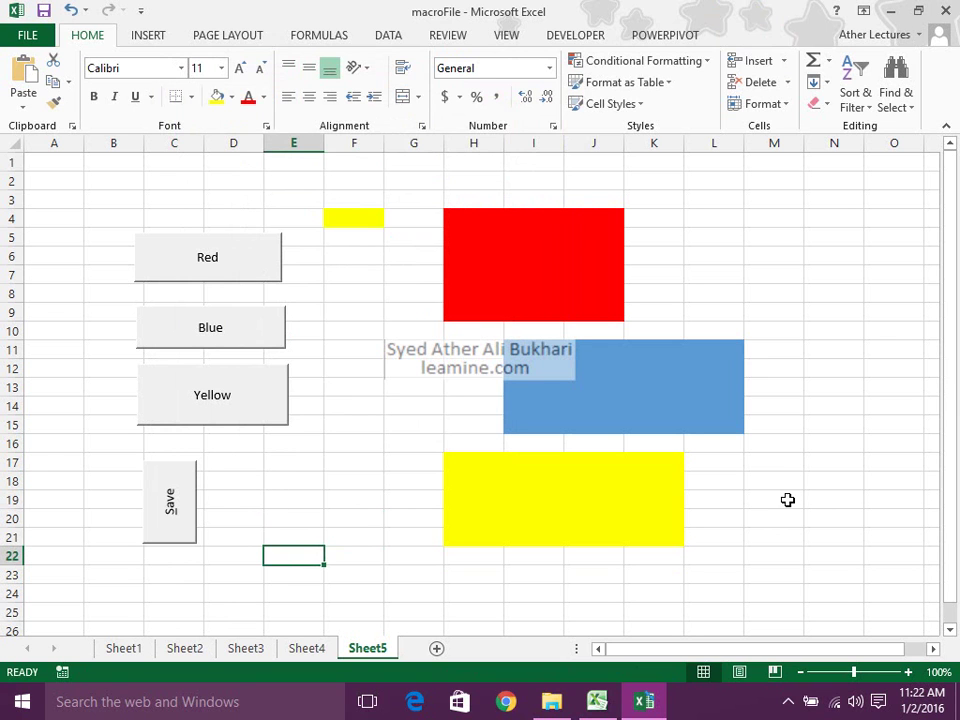
{"action": "left_click", "coordinate": [788, 701]}
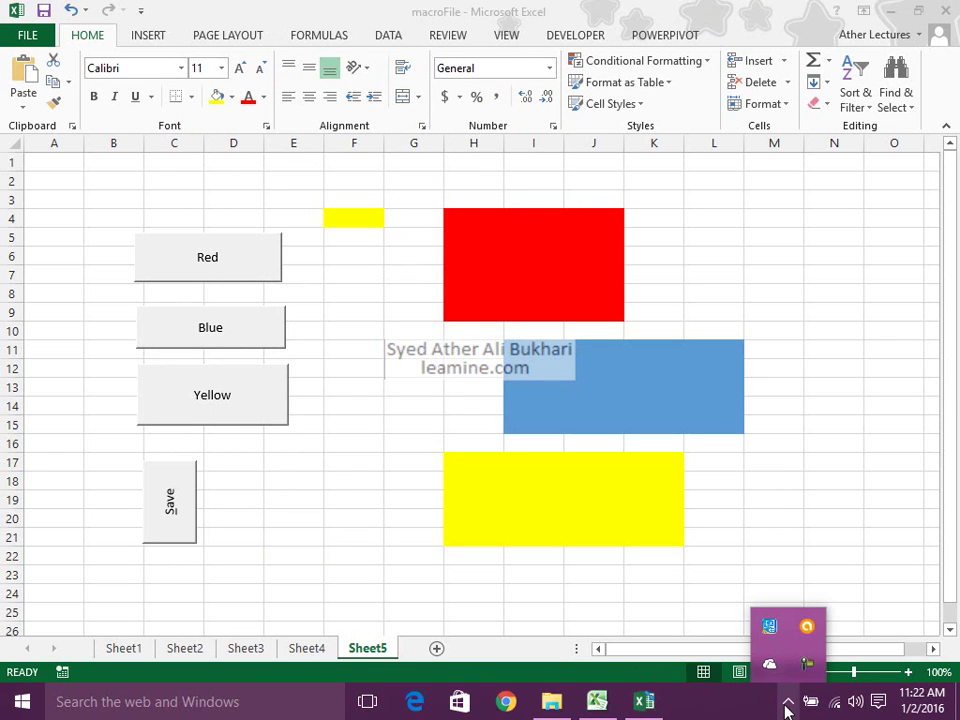